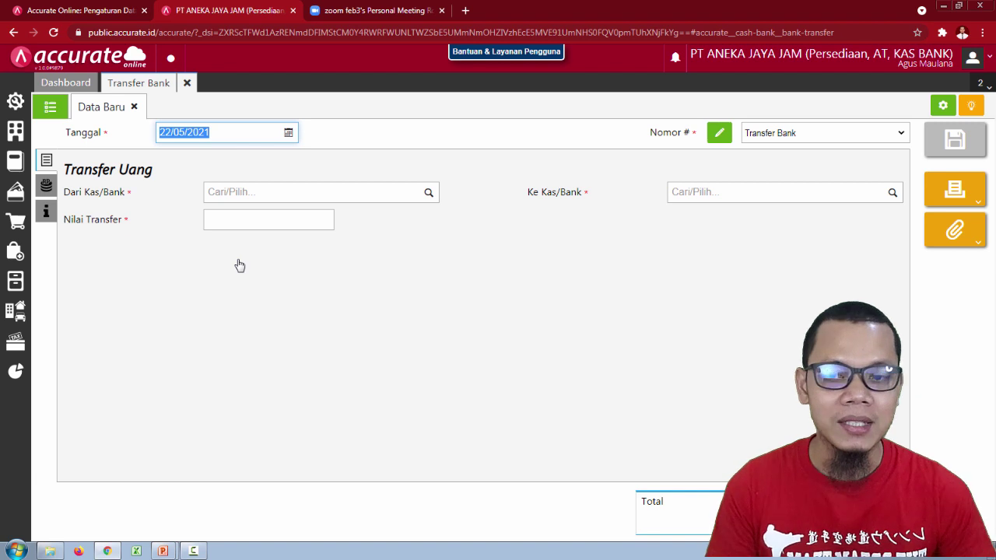
Choose Bank Mandiri IDR as the source account (Dari Kas/Bank) and Bank Mandiri USD as the destination (Ke Kas/Bank).
click(254, 194)
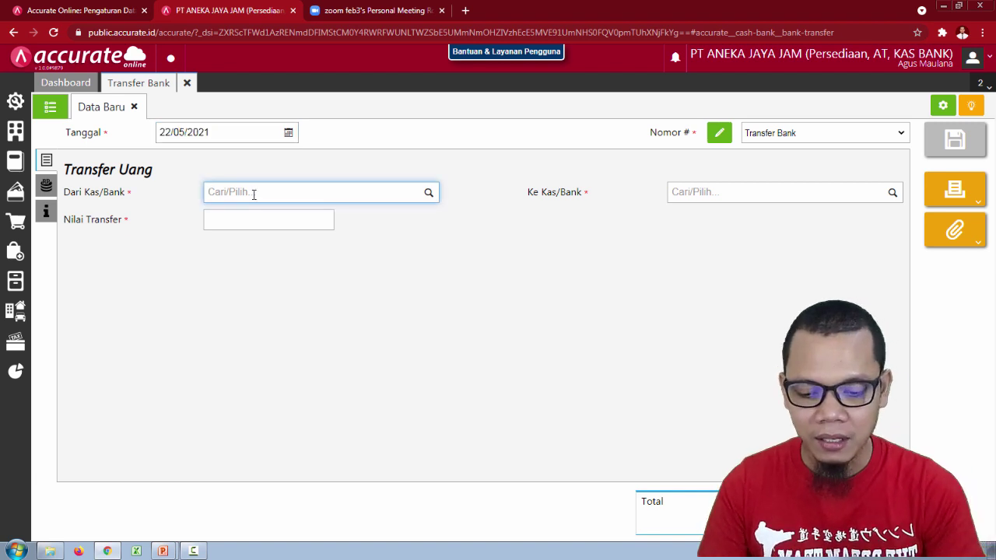
text(man)
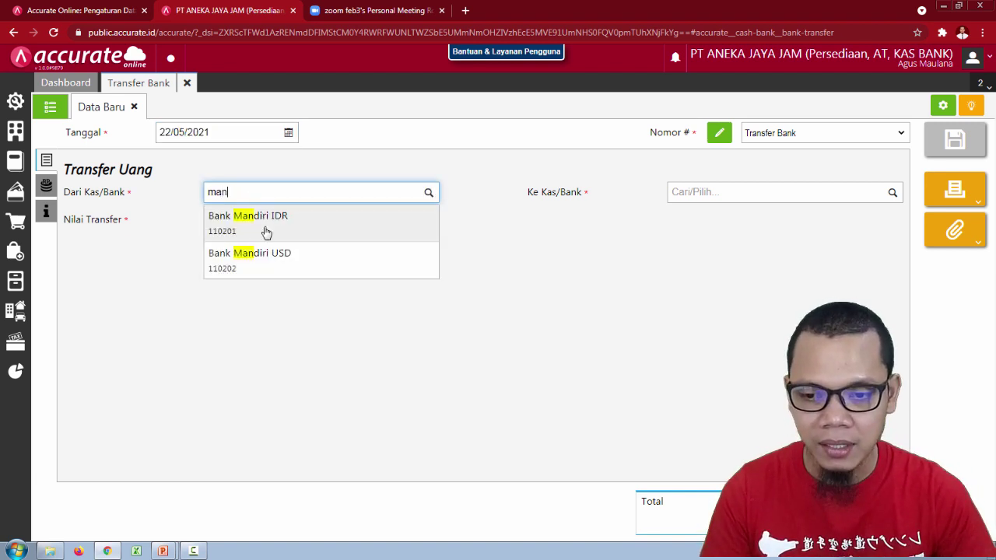
click(263, 227)
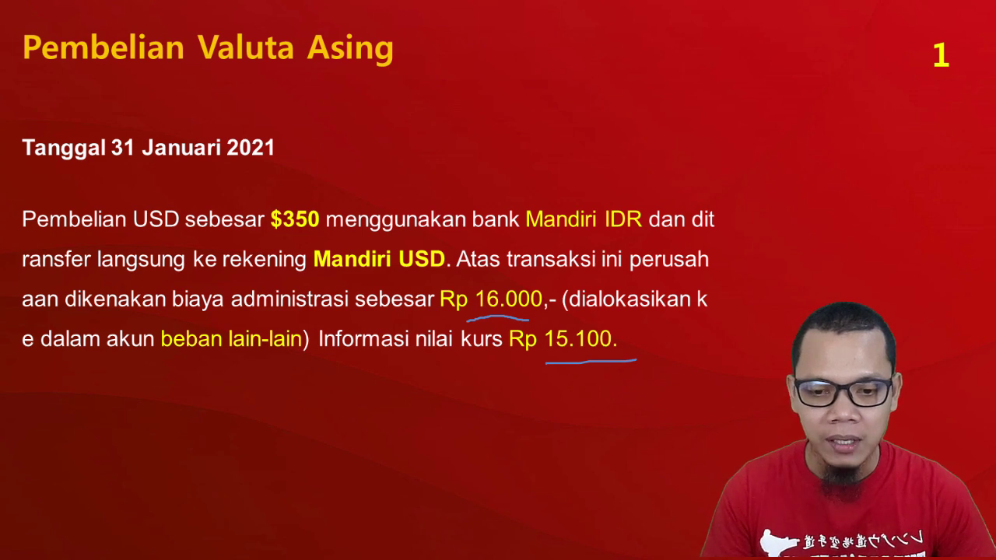
key(alt+Tab)
click(725, 195)
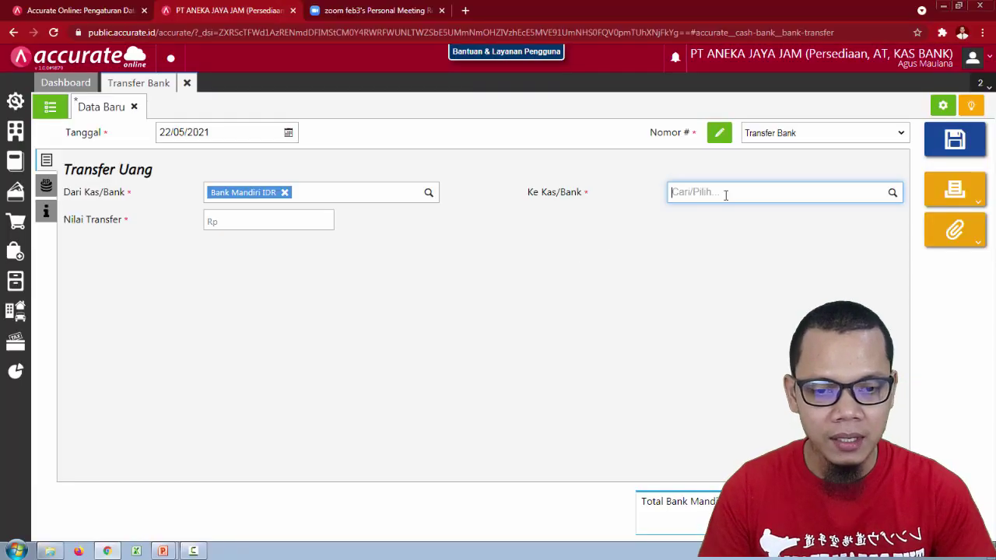
text(man)
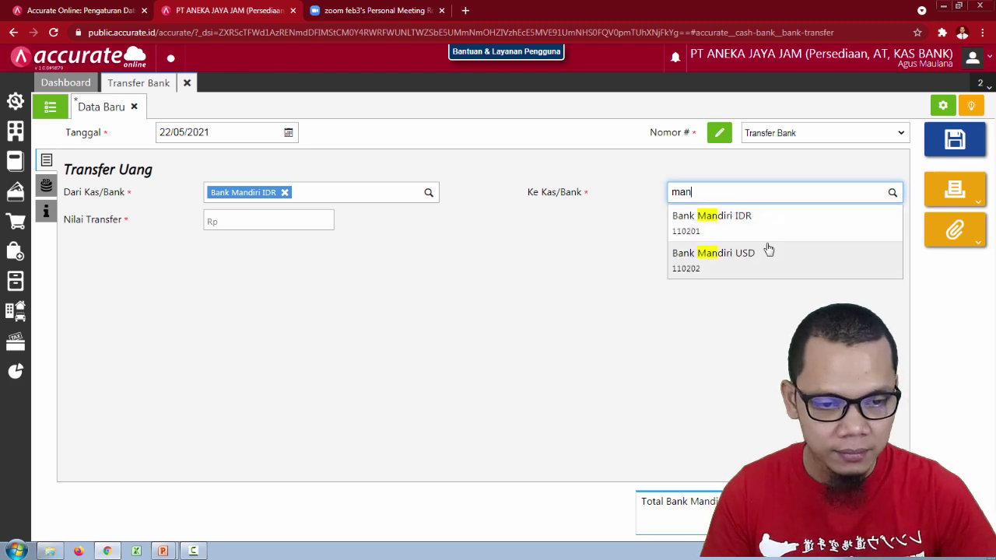
click(767, 250)
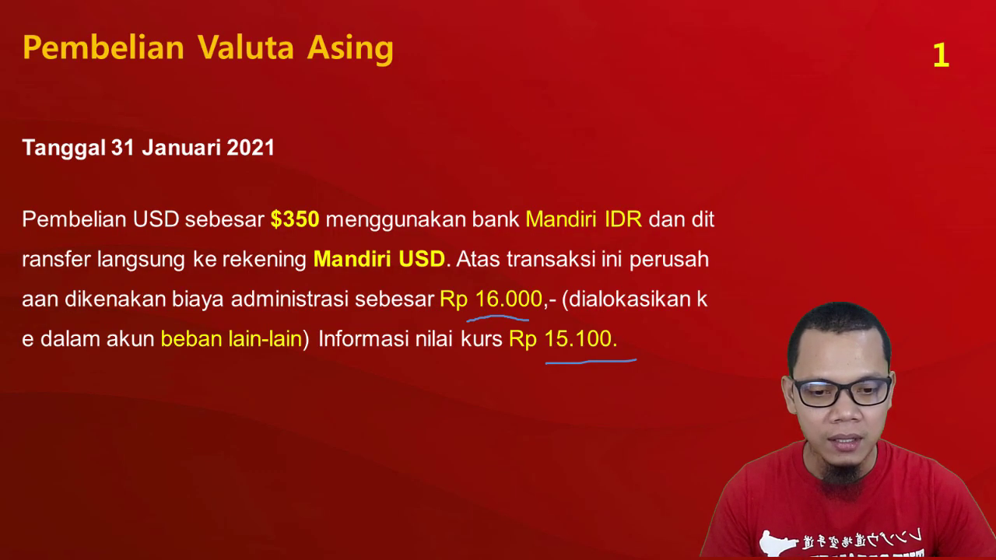
Set the exchange rate (Kurs) to Rp 15.100 and the received amount (Hasil Transfer) to $350.
key(alt+Tab)
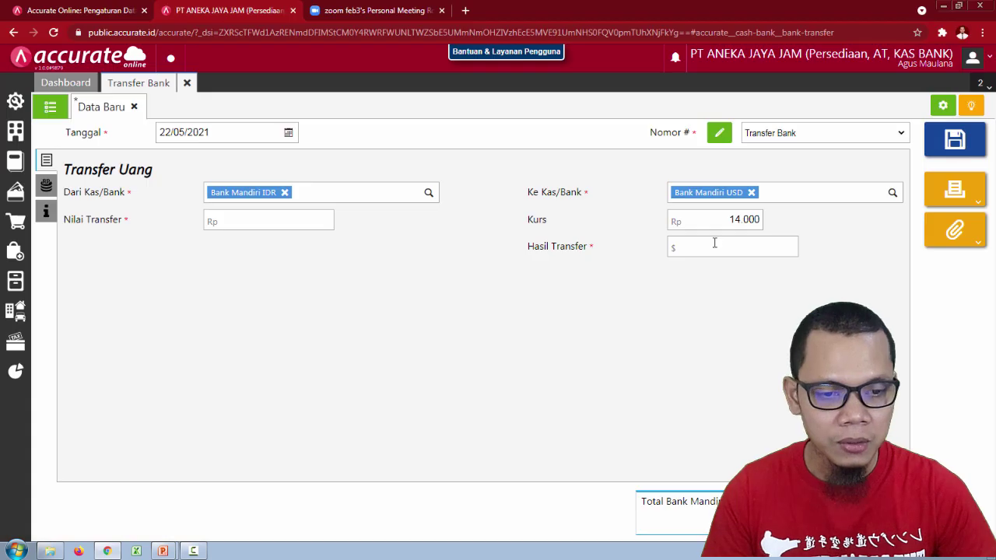
drag(725, 219, 772, 225)
text(15100)
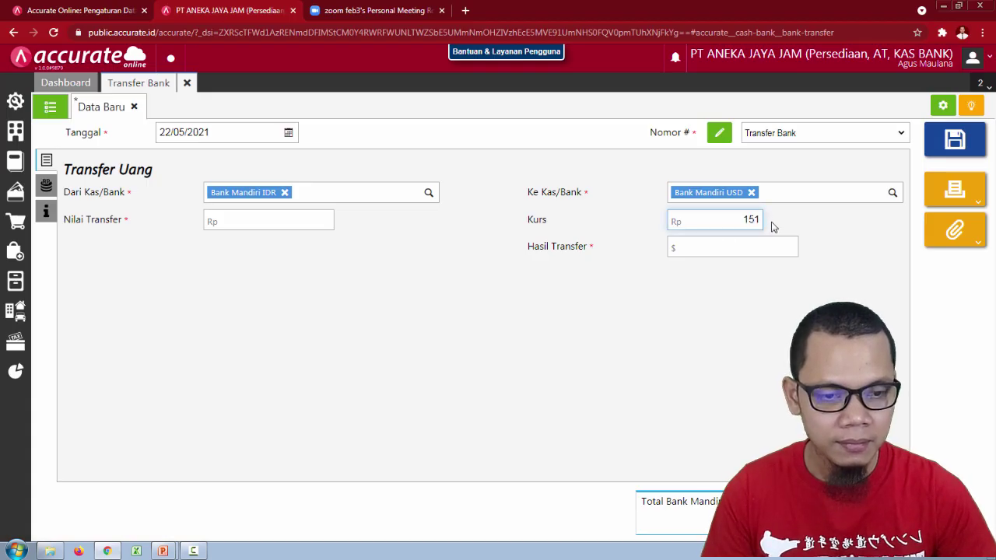
key(alt+Tab)
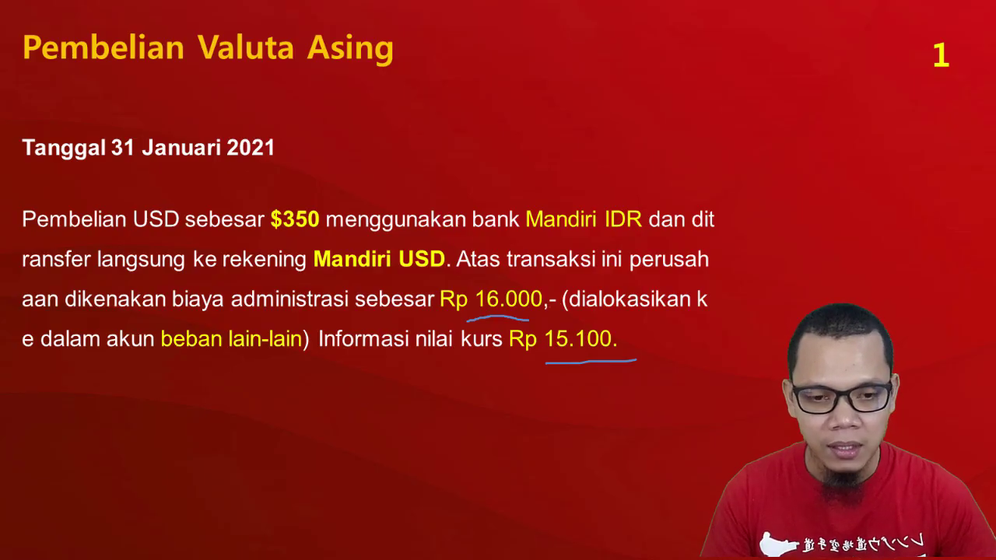
key(alt+Tab)
click(690, 254)
key(alt+Tab)
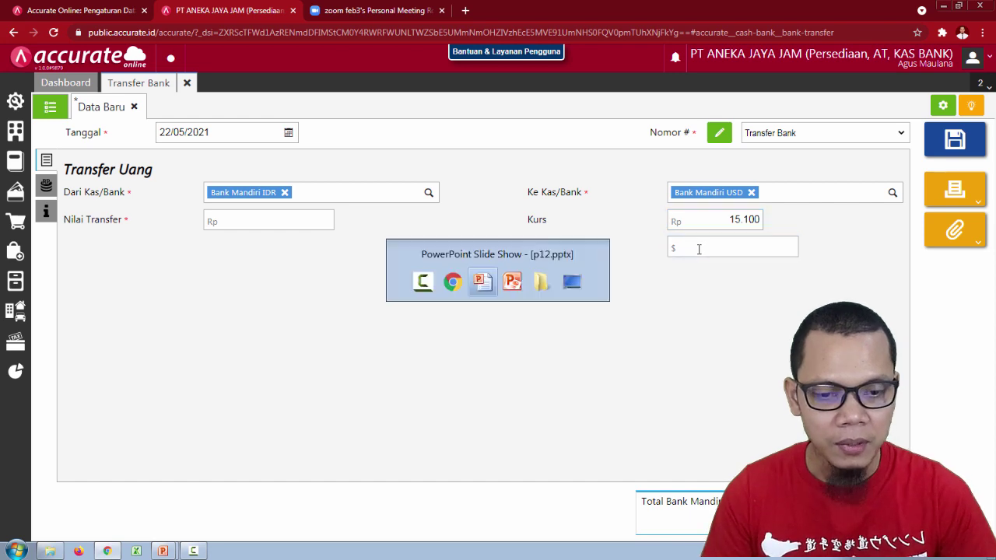
key(alt+Tab)
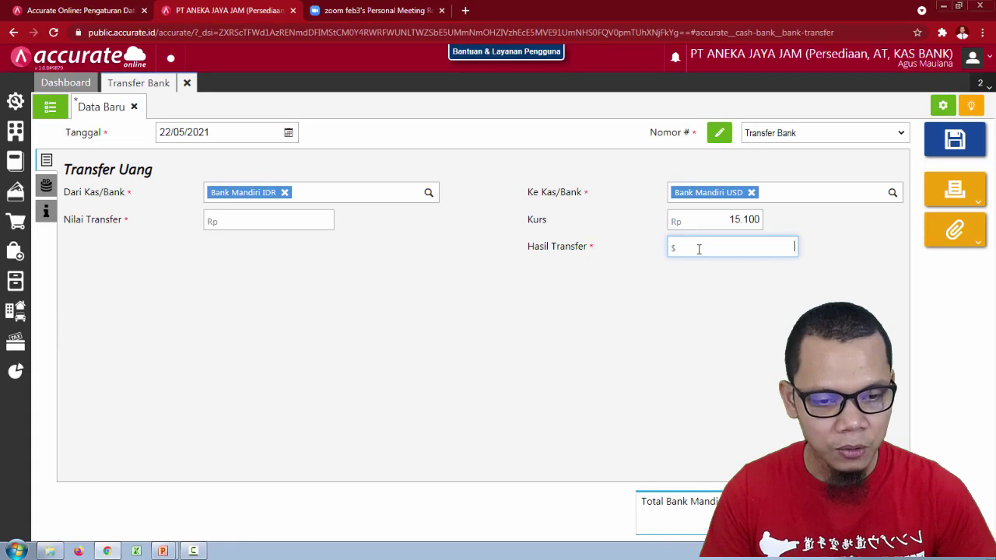
text(350)
click(678, 296)
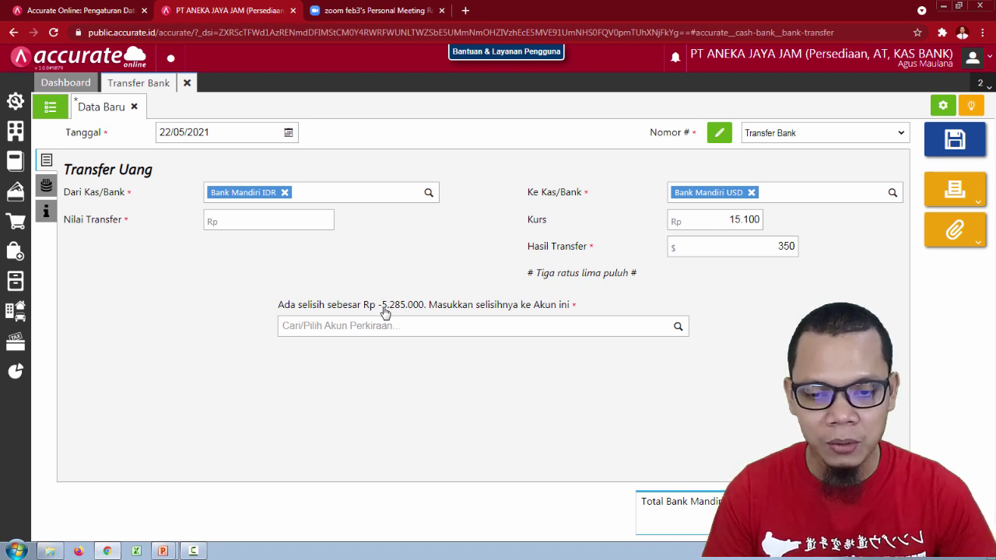
Enter Rp 5.285.000 as the transfer value (Nilai Transfer) for the source bank.
click(289, 219)
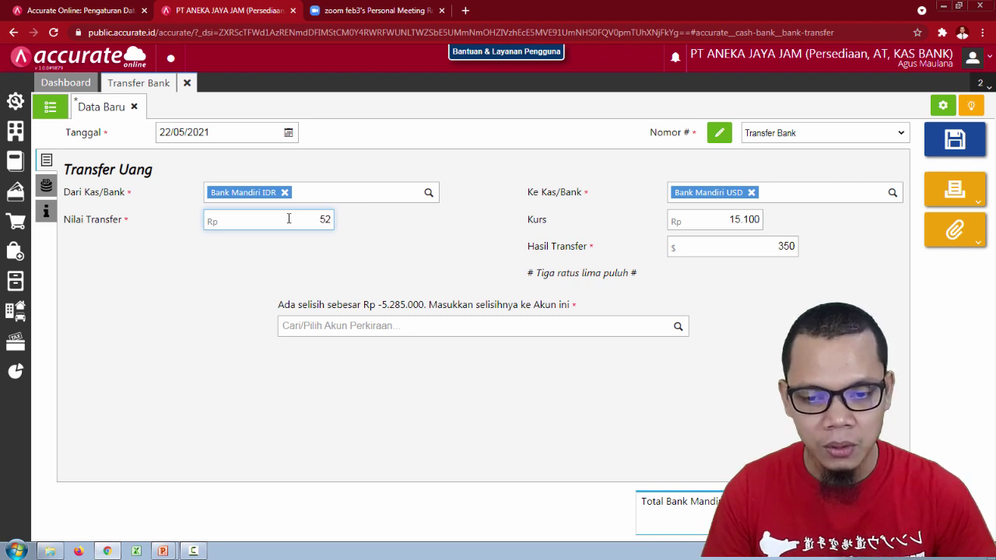
text(5.285.000)
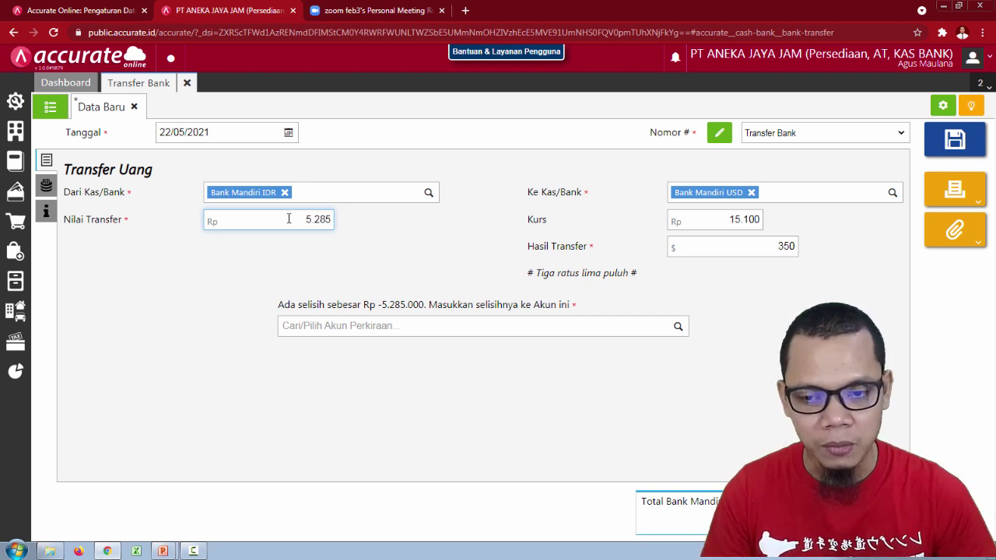
click(387, 232)
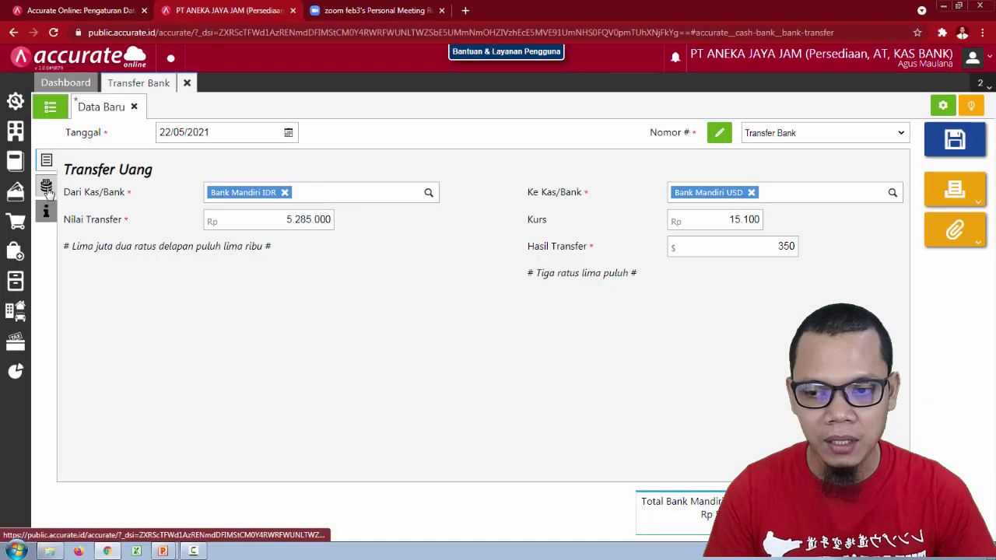
Add a transfer fee of Rp 16.000 on the Beban Lain-lain account, charged to Bank Pengirim.
click(47, 187)
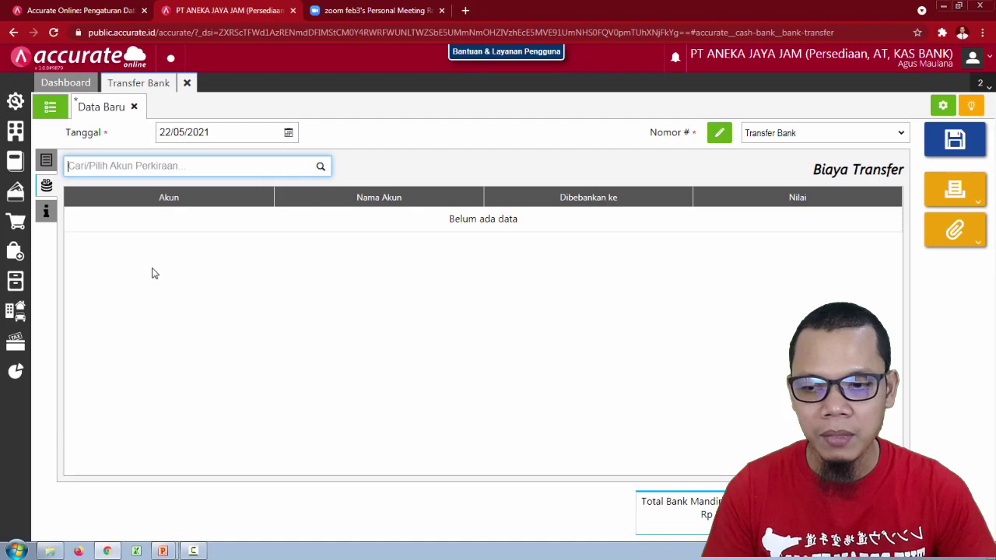
text(beban)
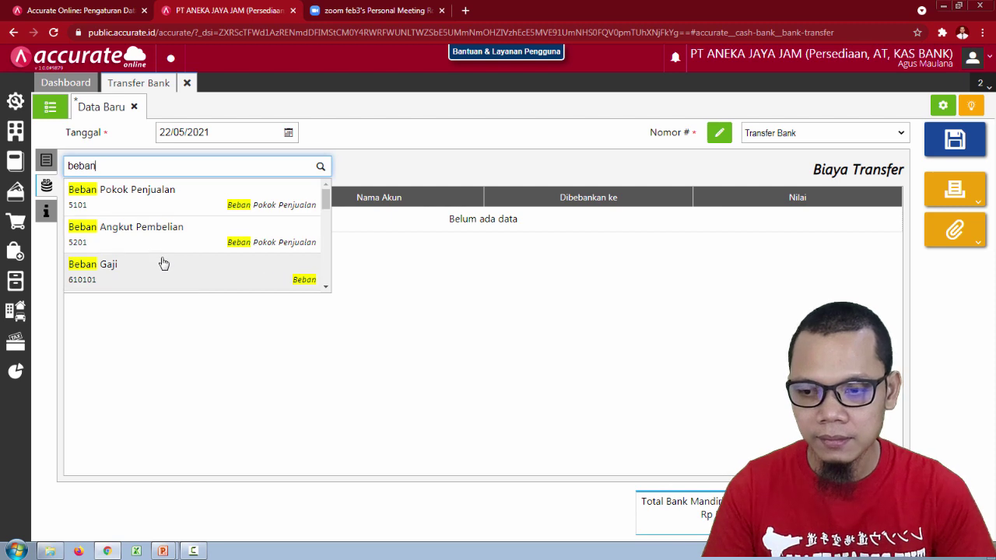
text( lain)
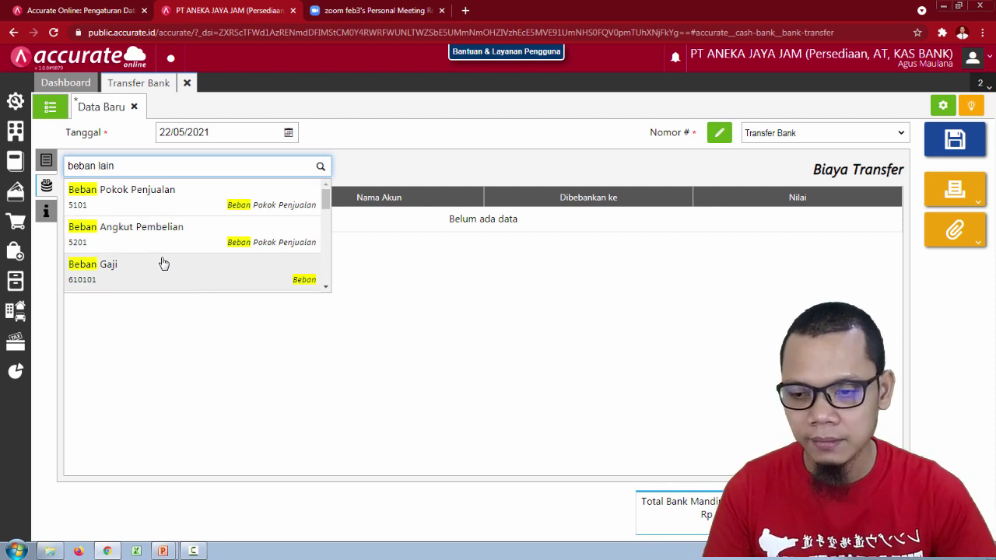
click(157, 203)
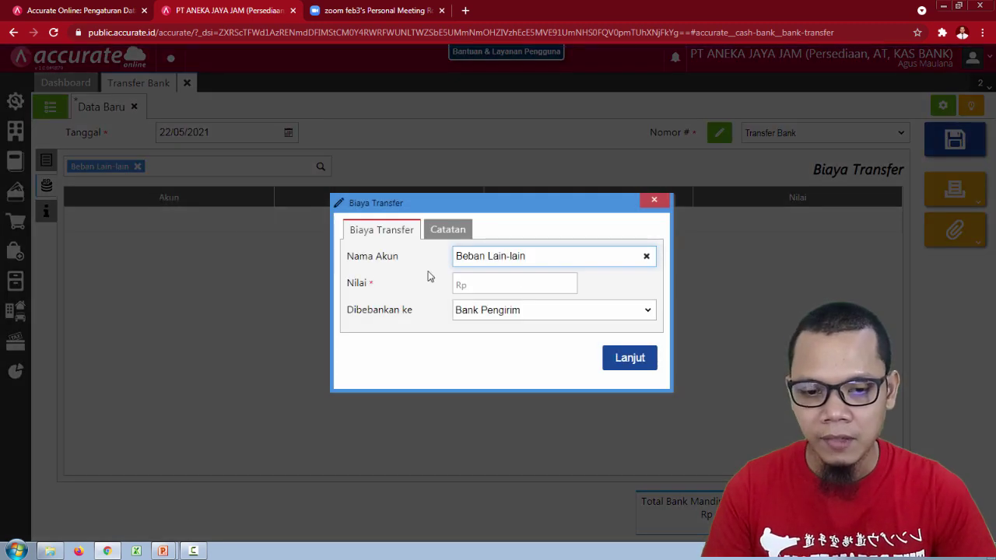
click(506, 285)
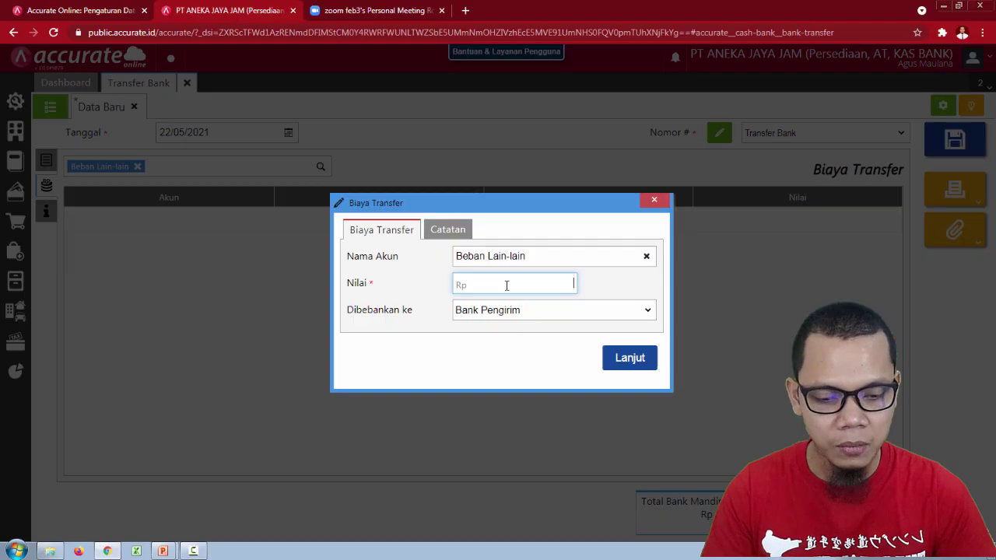
text(160000)
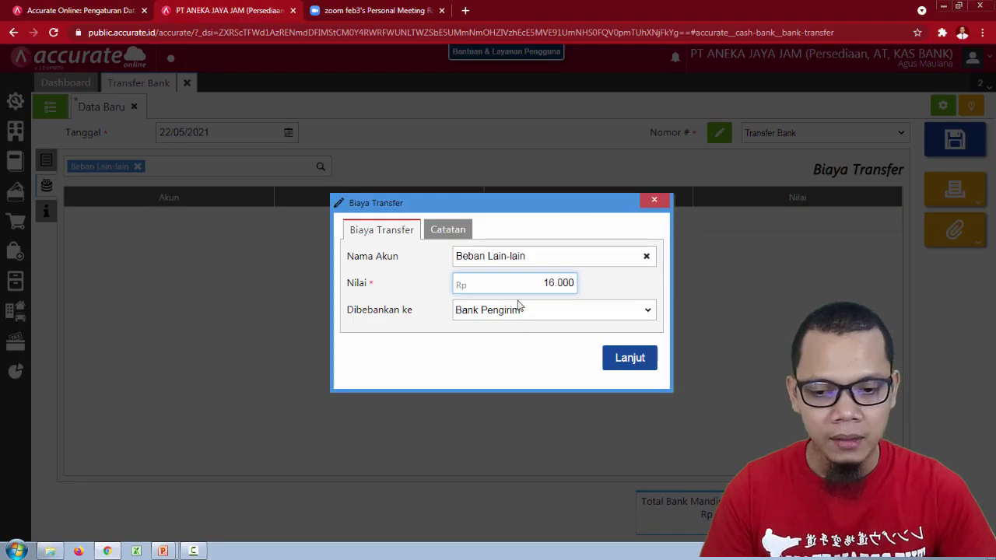
click(522, 310)
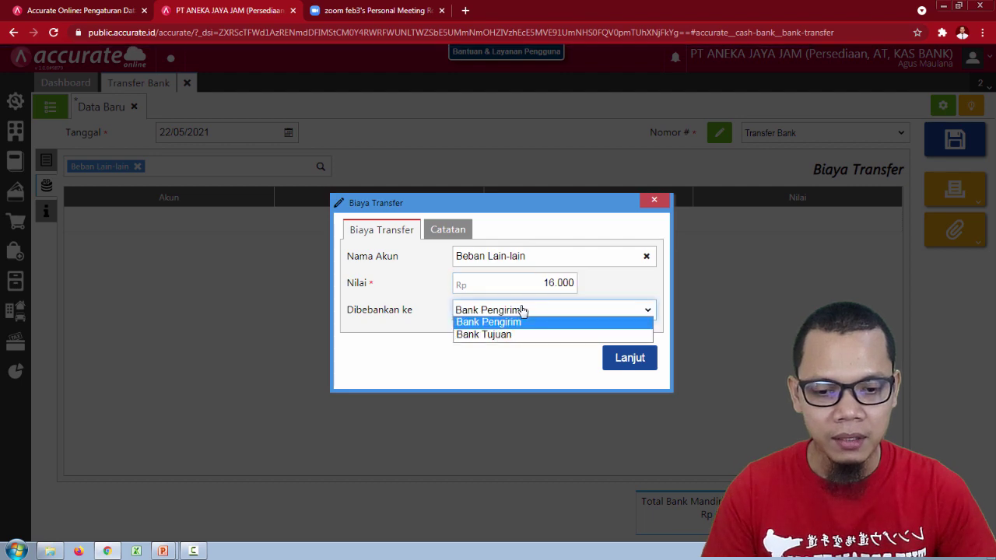
click(522, 322)
click(619, 359)
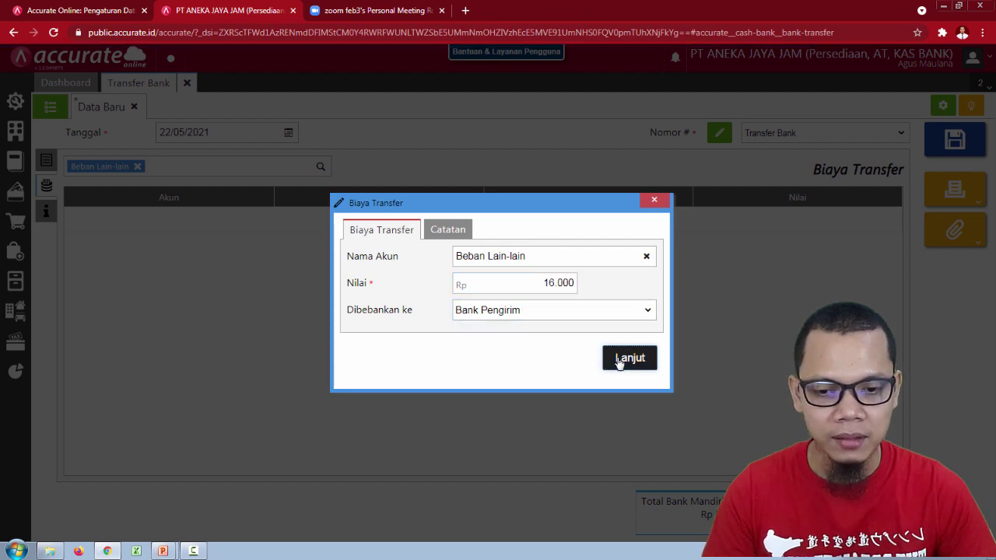
Review the transfer's notes, fee and main details, and save the bank transfer.
click(48, 213)
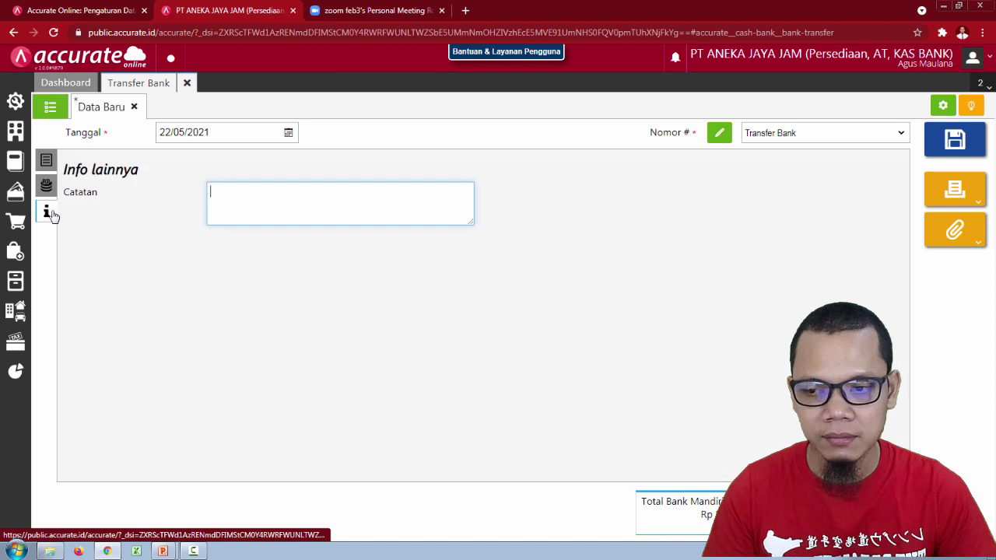
click(46, 189)
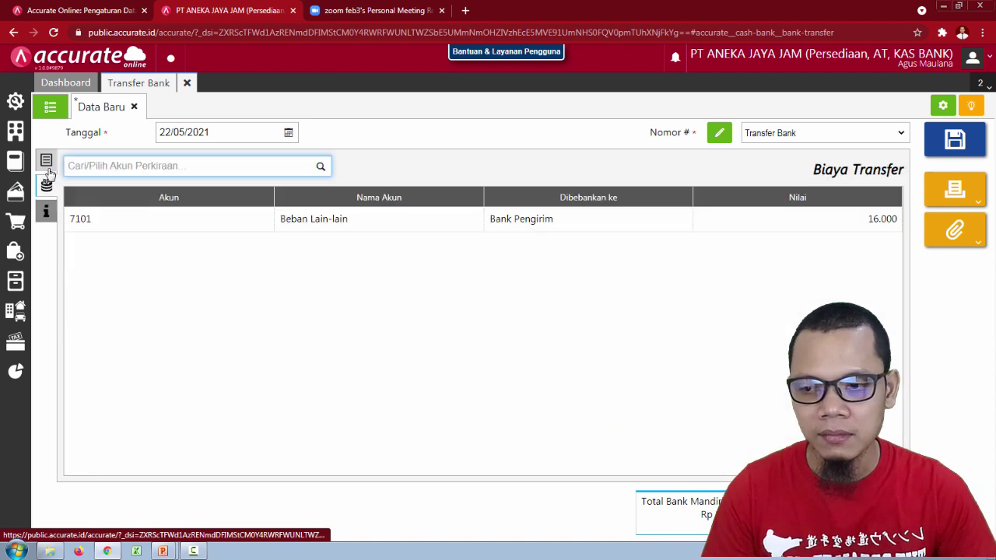
click(46, 161)
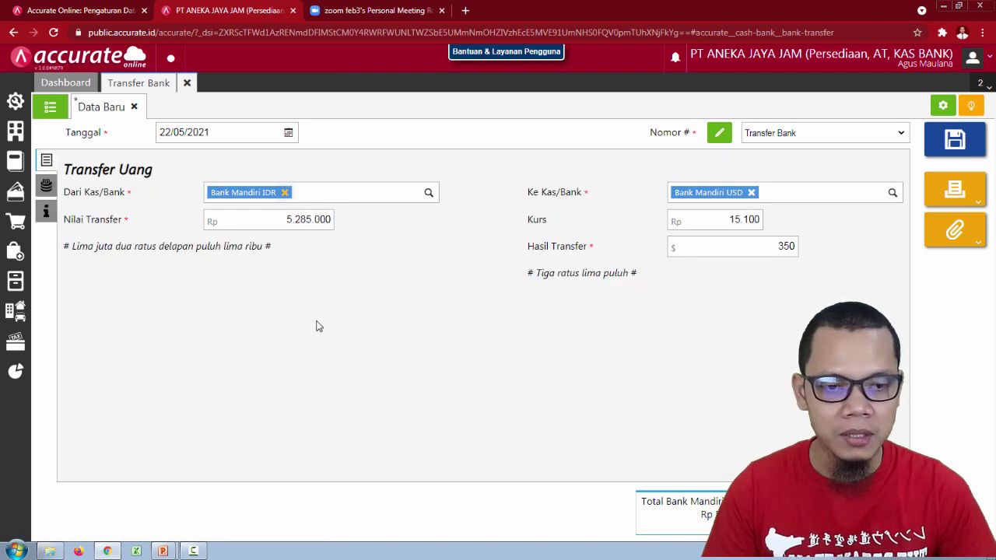
click(955, 143)
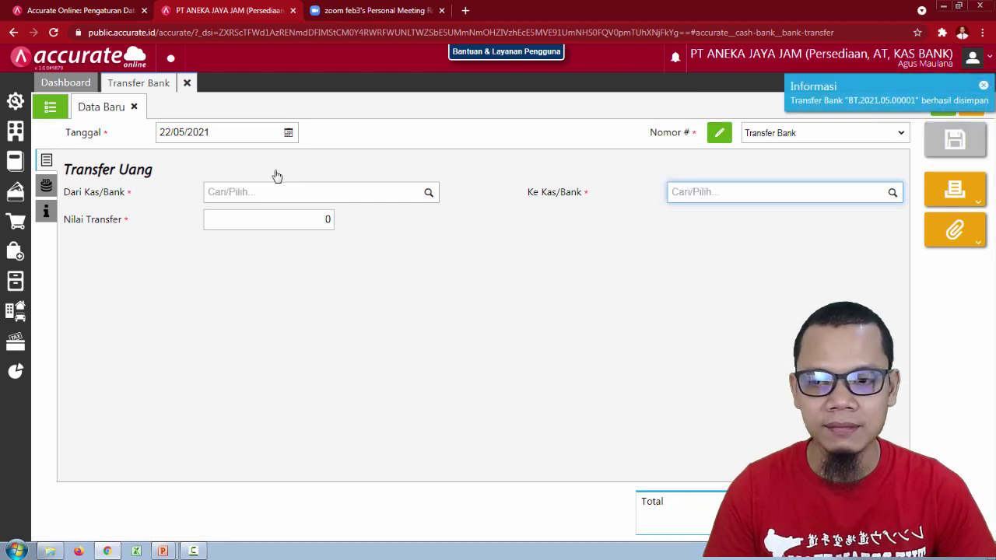
Open the saved Mandiri IDR to Mandiri USD transfer from the list, set its date to 31/01/2021 and save it.
click(53, 115)
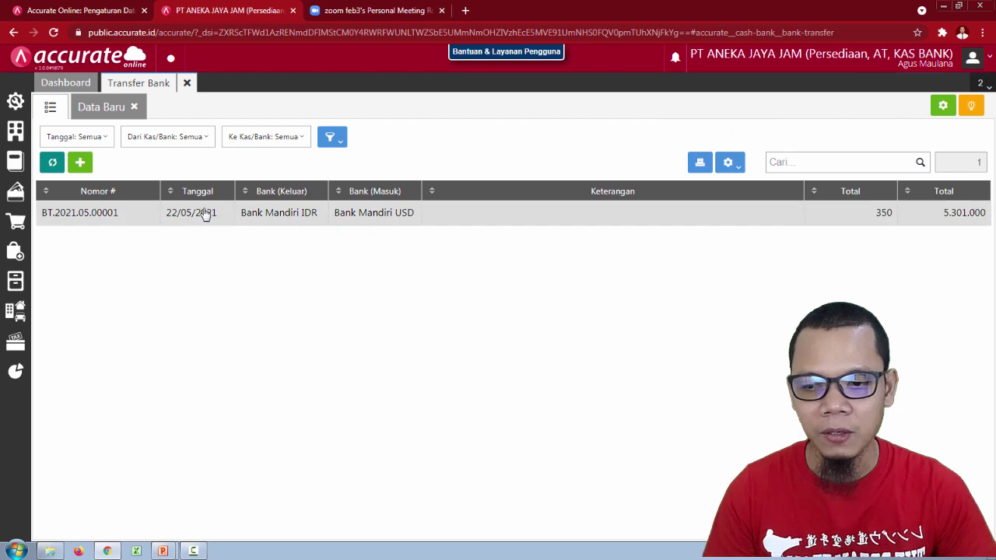
click(204, 214)
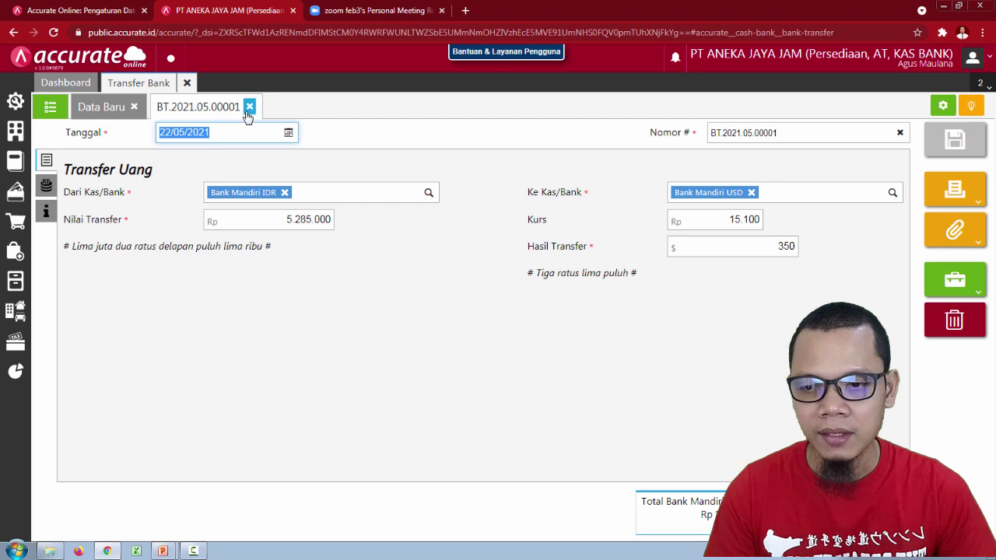
click(249, 107)
click(49, 106)
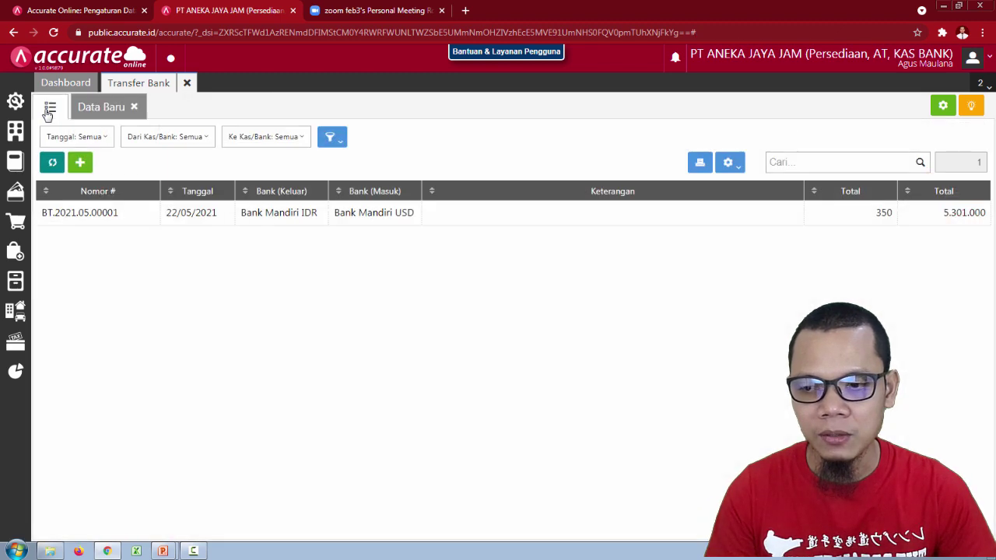
click(200, 213)
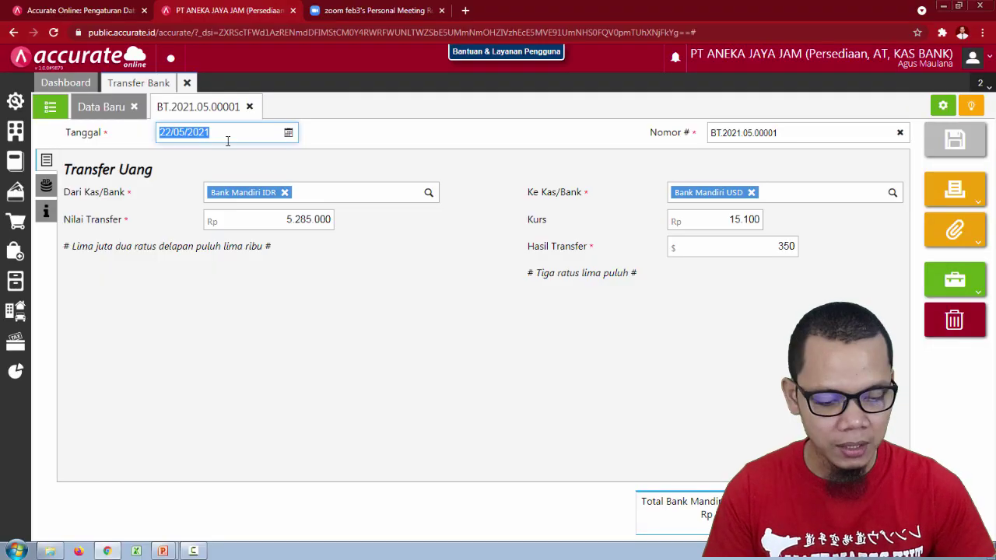
text(31/01/2021)
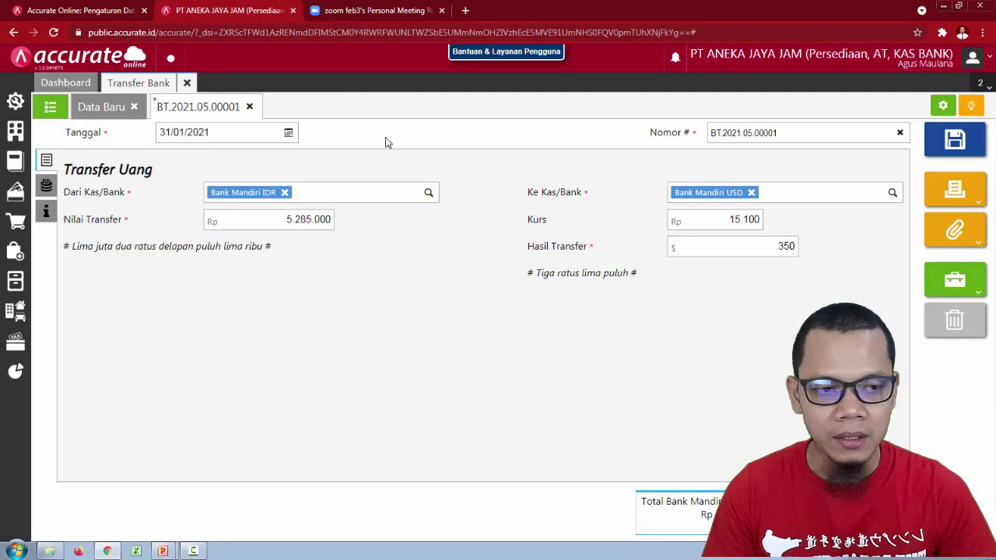
click(933, 138)
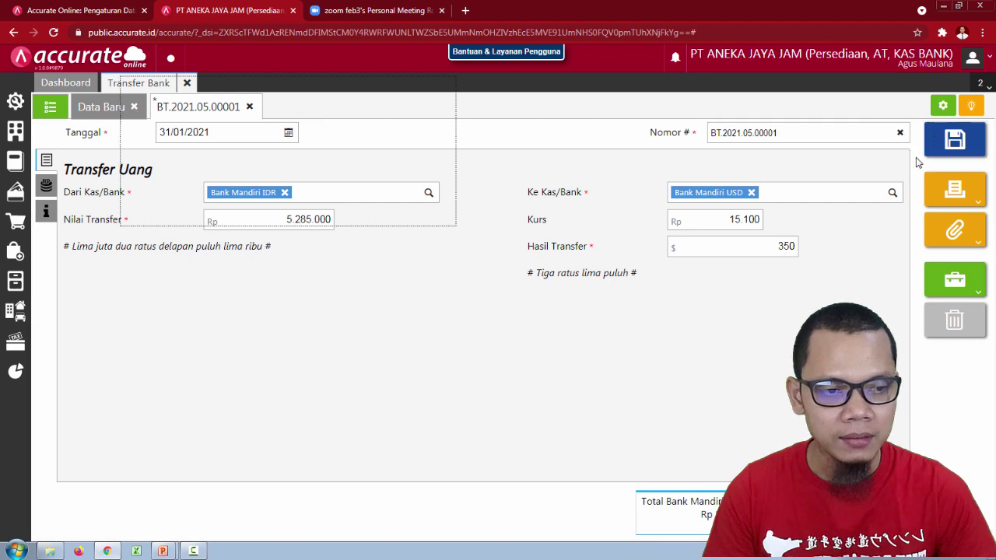
Reopen the saved Mandiri IDR to Mandiri USD transfer, examine its journal details, and close the Transfer Bank module.
click(52, 109)
click(244, 217)
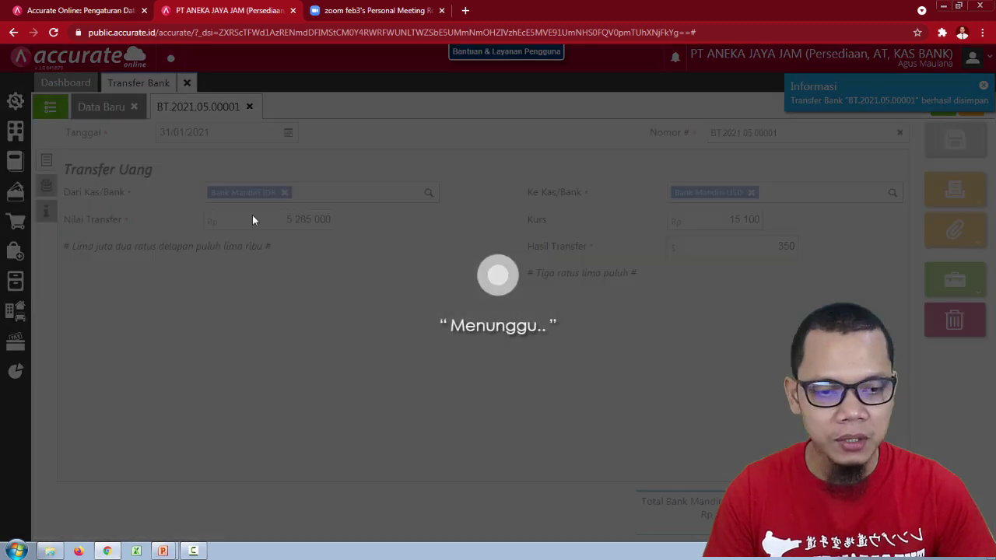
mouse_move(945, 286)
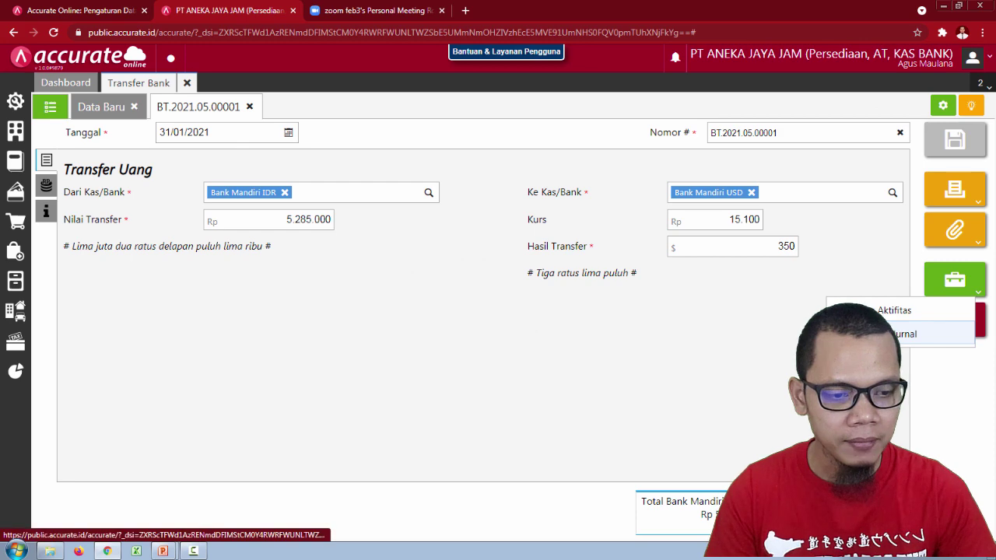
click(894, 331)
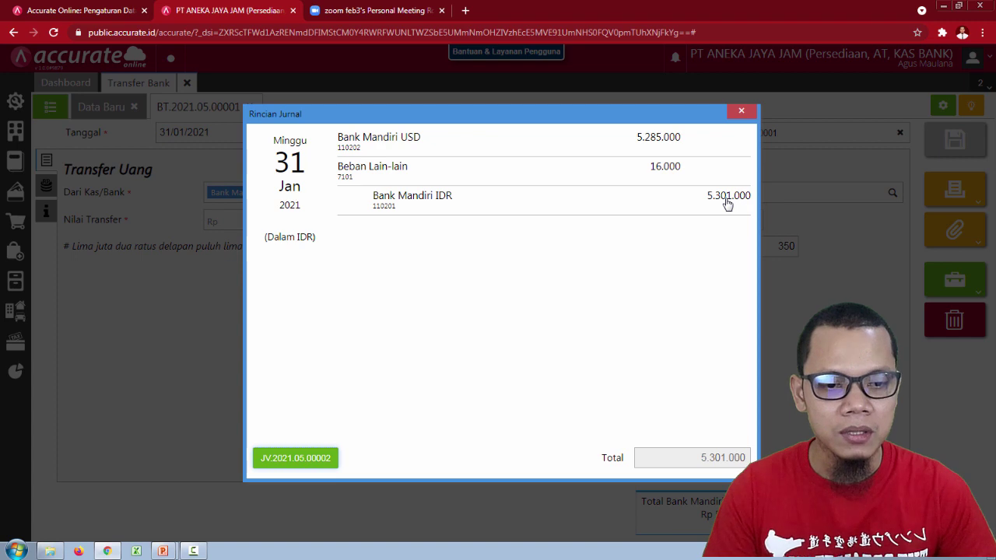
click(739, 112)
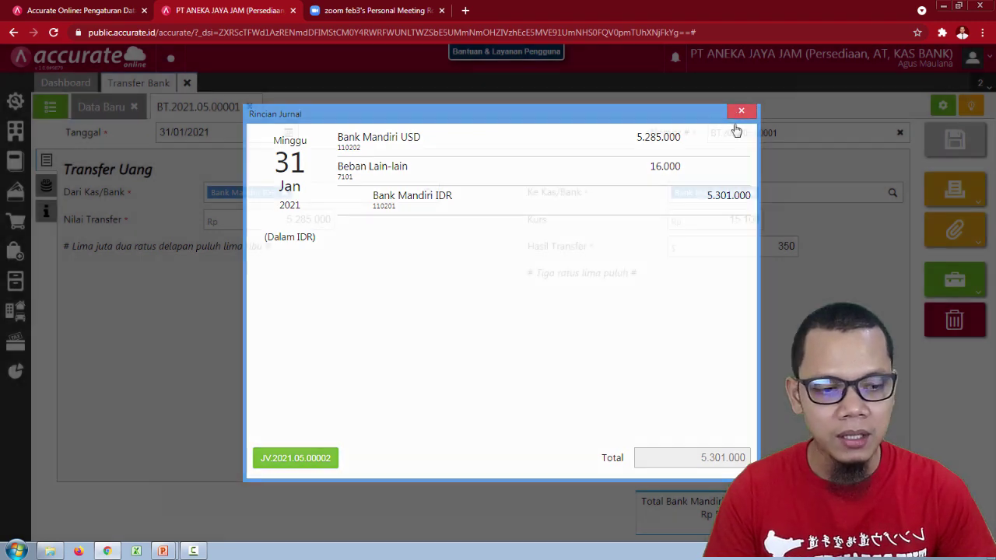
click(187, 82)
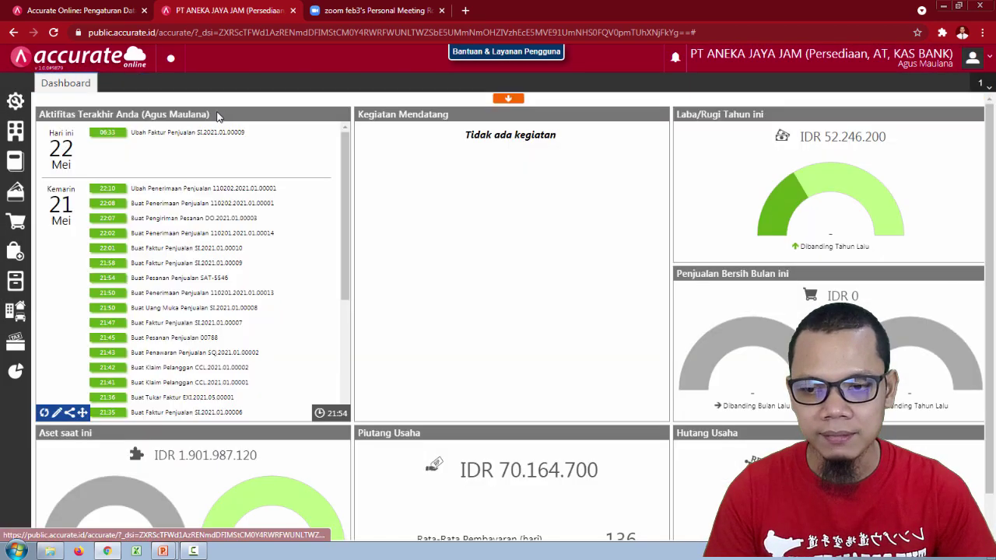
Switch to the presentation, read the Penerimaan Bunga case on the next slide, and return to Accurate Online.
key(alt+Tab)
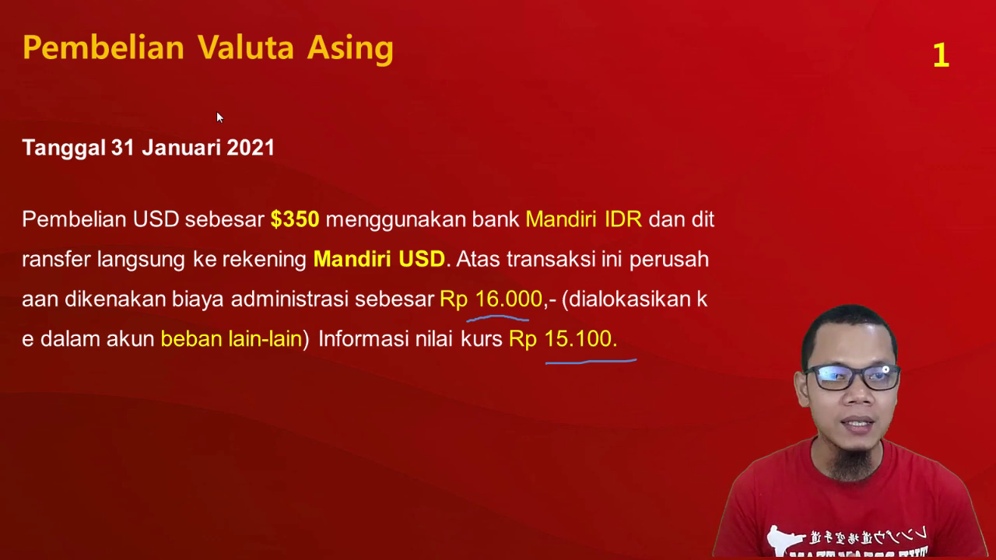
key(Right)
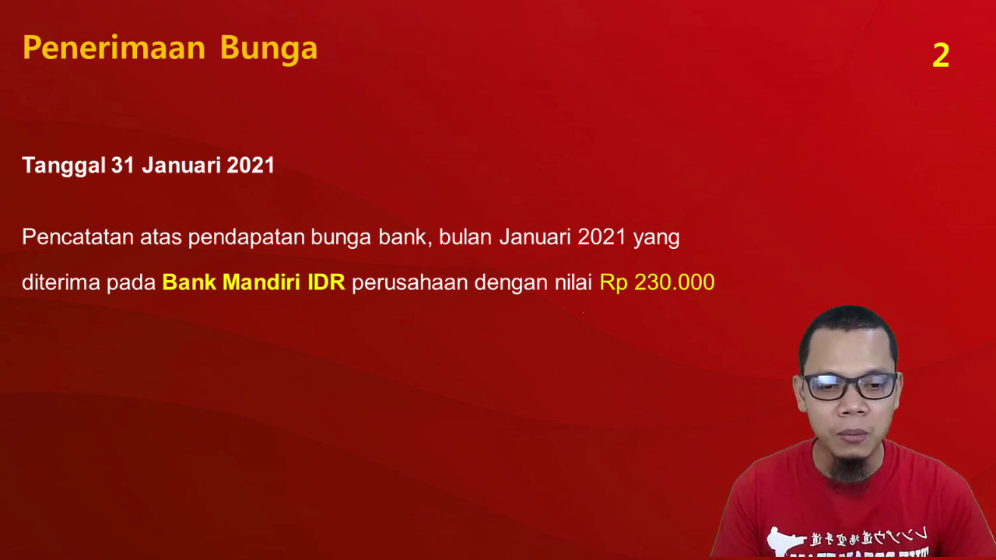
key(alt+Tab)
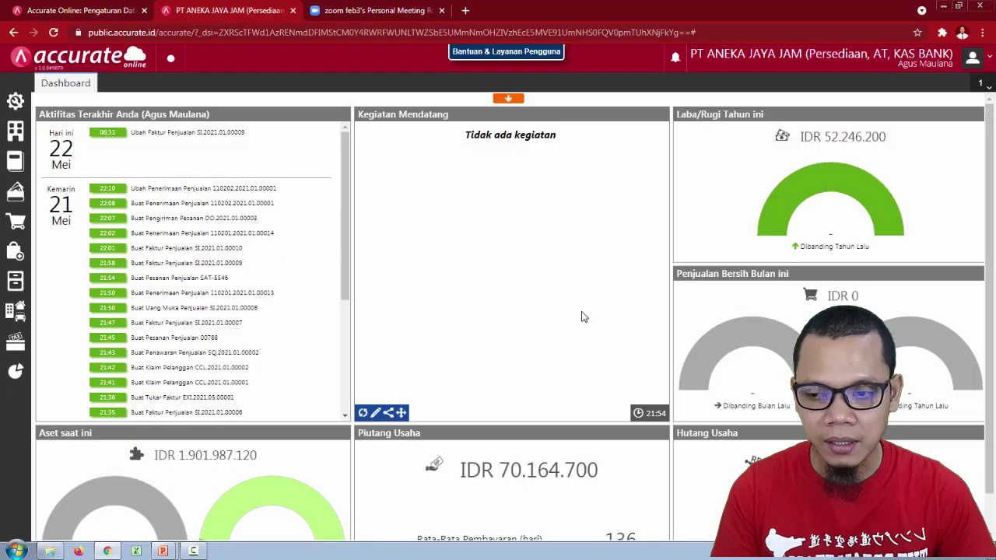
Start a new cash and bank receipt (Penerimaan) with Bank Mandiri IDR as Kas/Bank, leaving the cheque number empty.
click(16, 198)
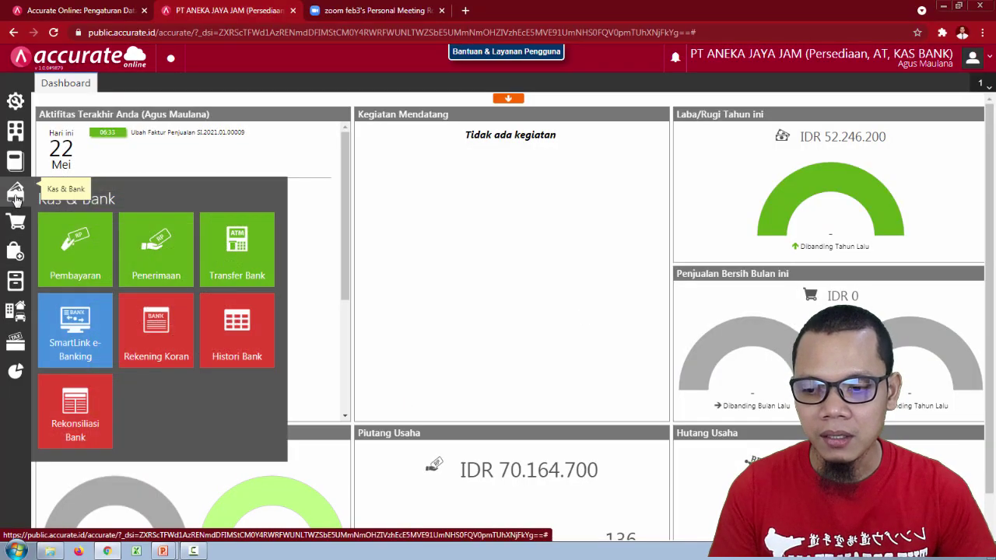
click(144, 261)
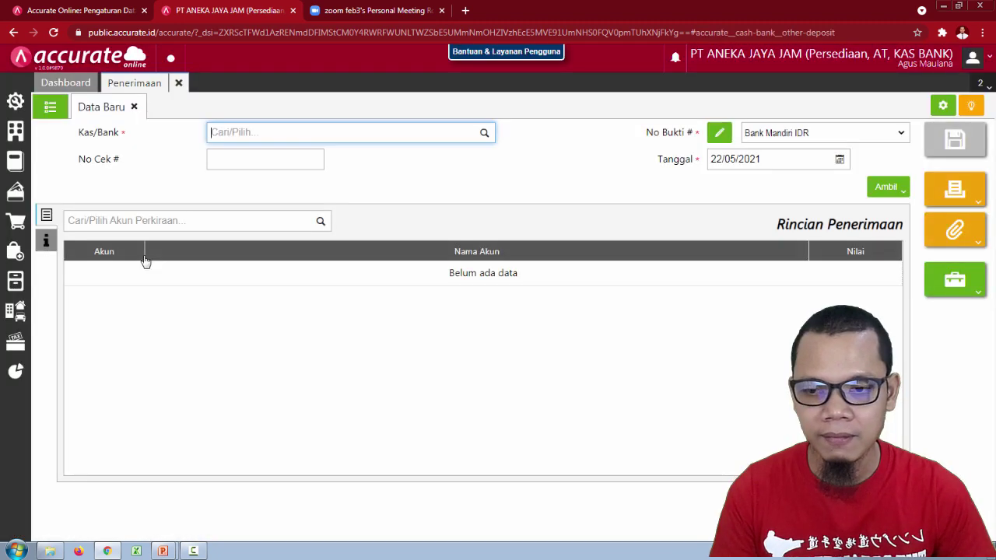
click(484, 133)
click(402, 233)
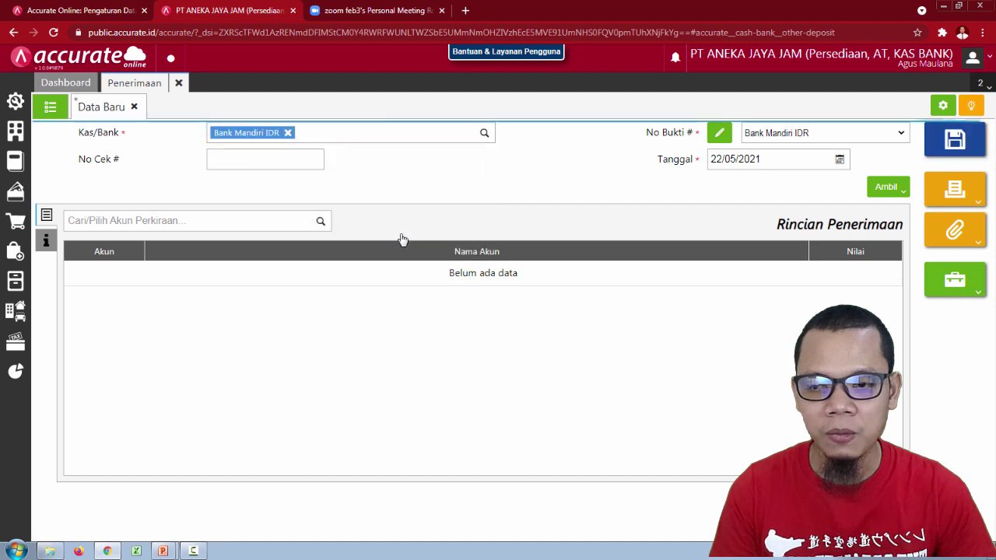
click(275, 162)
click(402, 173)
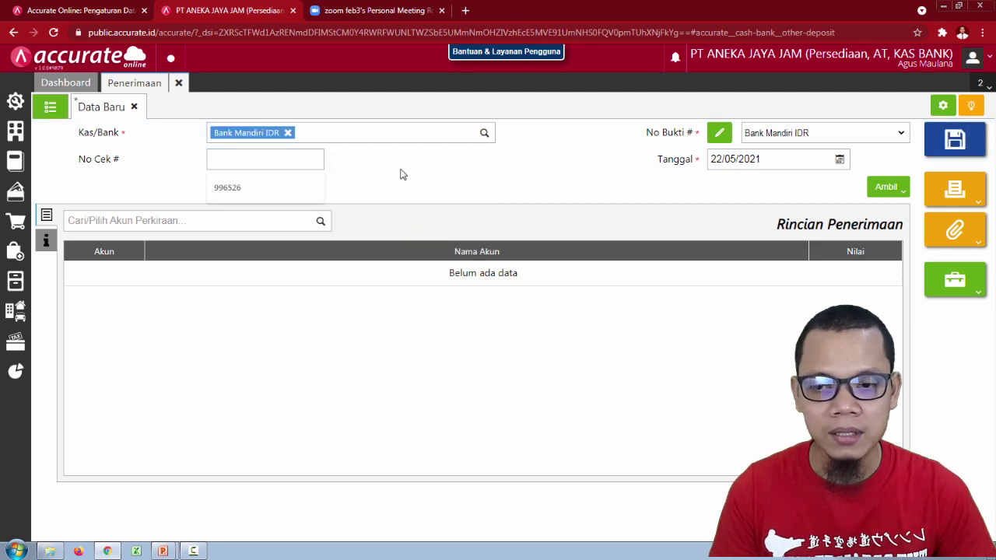
Set the receipt's date to 31/01/2021, as given in the interest case.
click(725, 156)
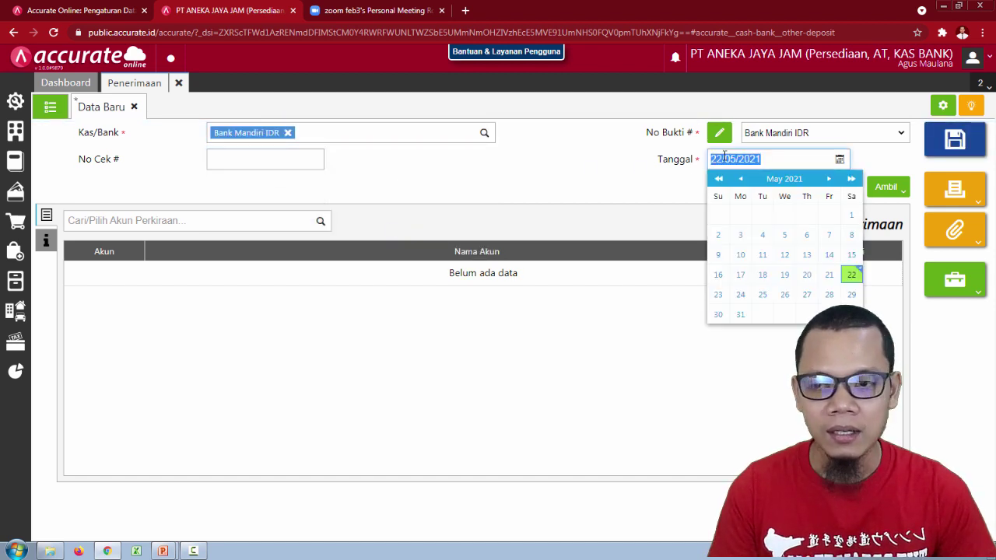
key(alt+Tab)
key(alt+Tab)
text(31/0)
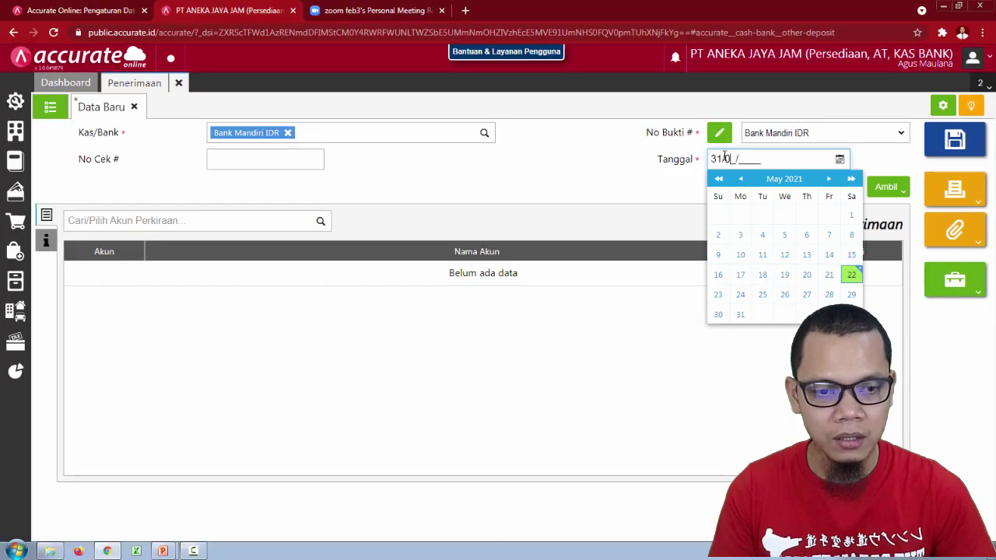
text(1/2021)
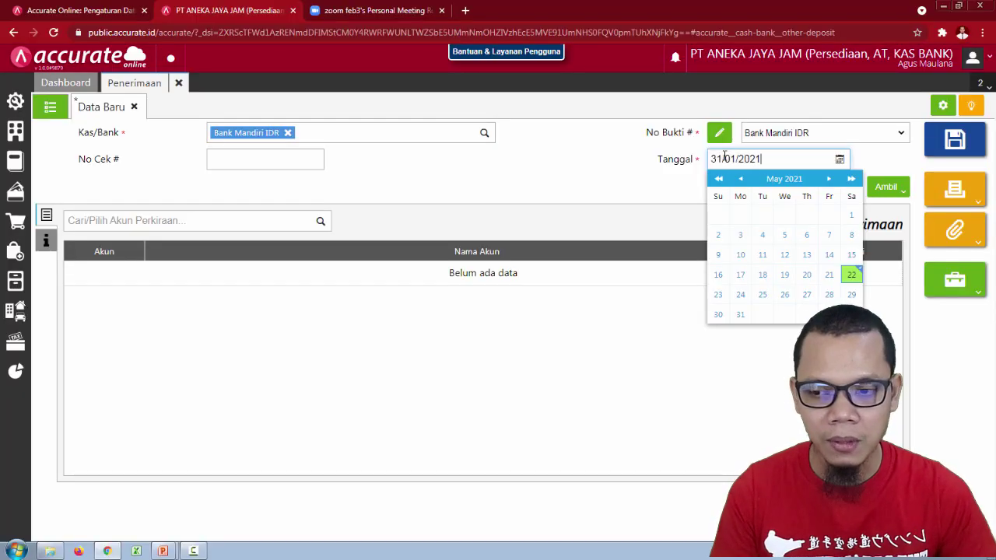
click(557, 201)
Check the interest case again, search the accounts for bunga and pendapatan, and add the Pendapatan Lain-lain account to the receipt.
key(alt+Tab)
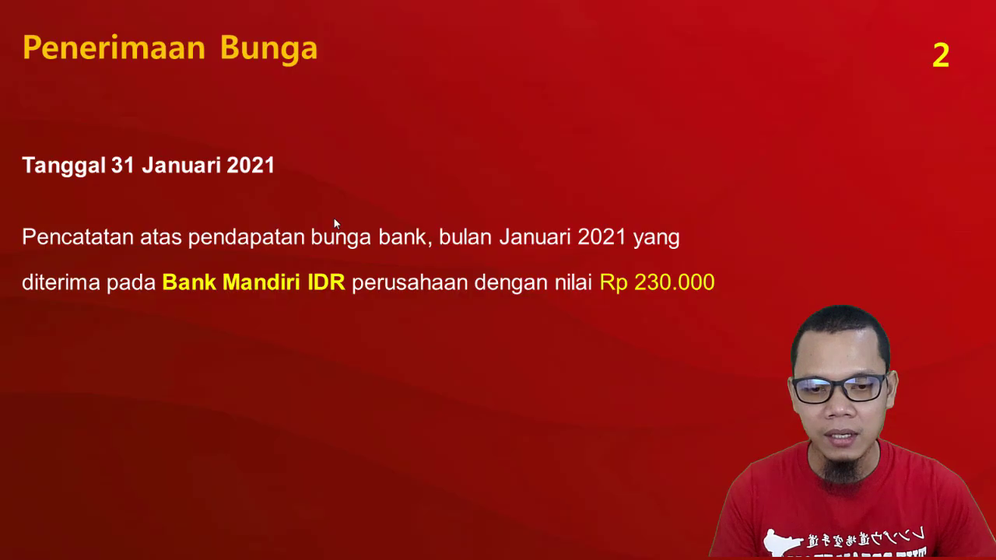
key(alt+Tab)
click(230, 222)
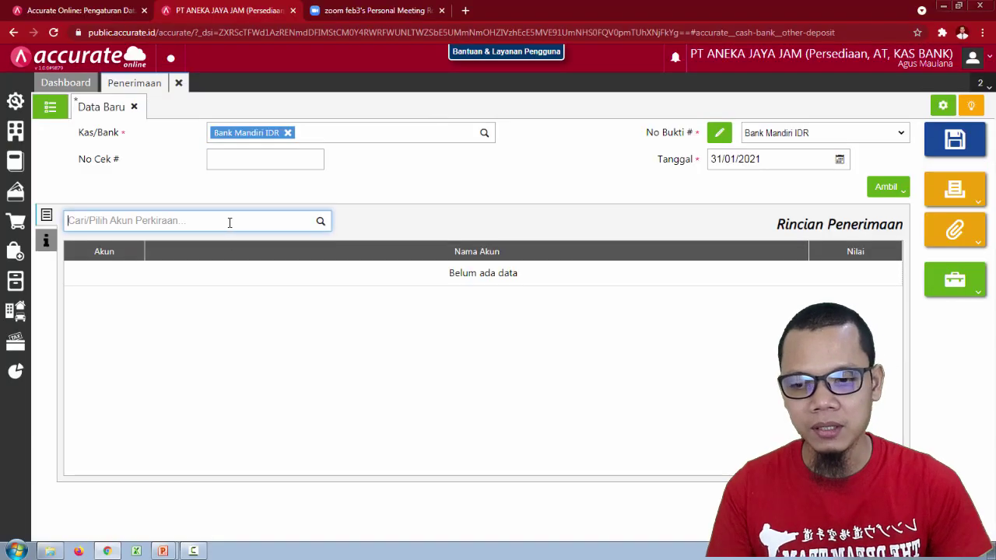
text(bunga)
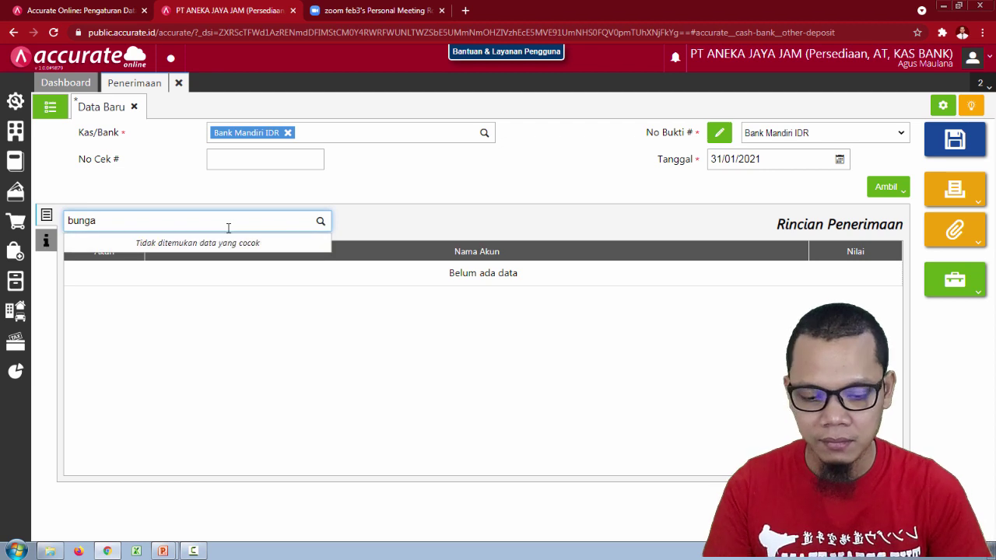
key(BackSpace)
key(BackSpace)
key(BackSpace)
key(BackSpace)
text(pe)
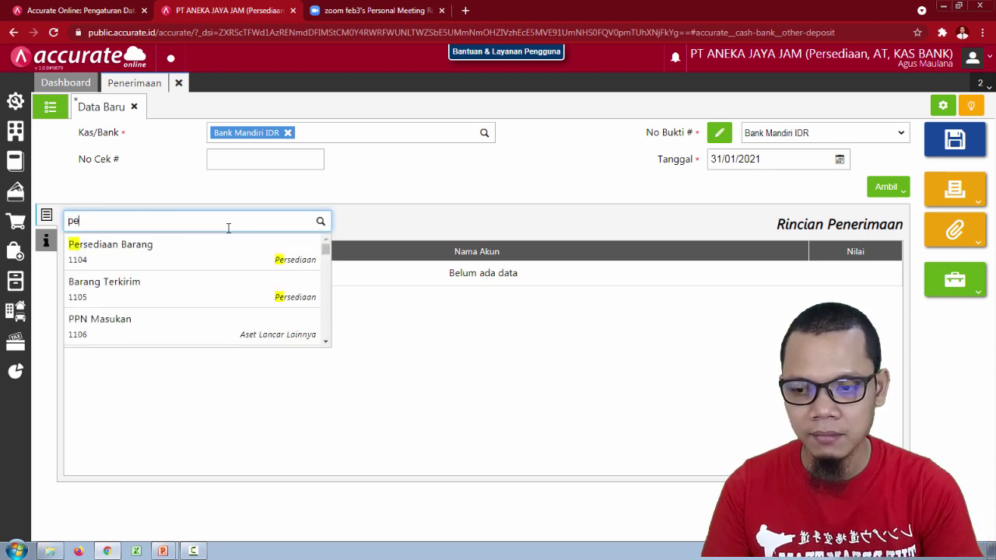
text(ndapatan)
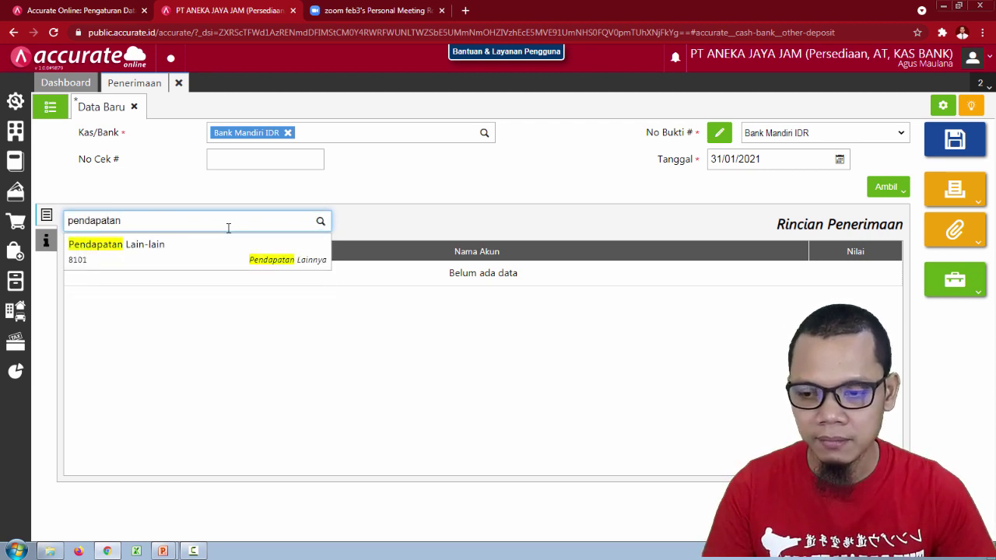
click(213, 255)
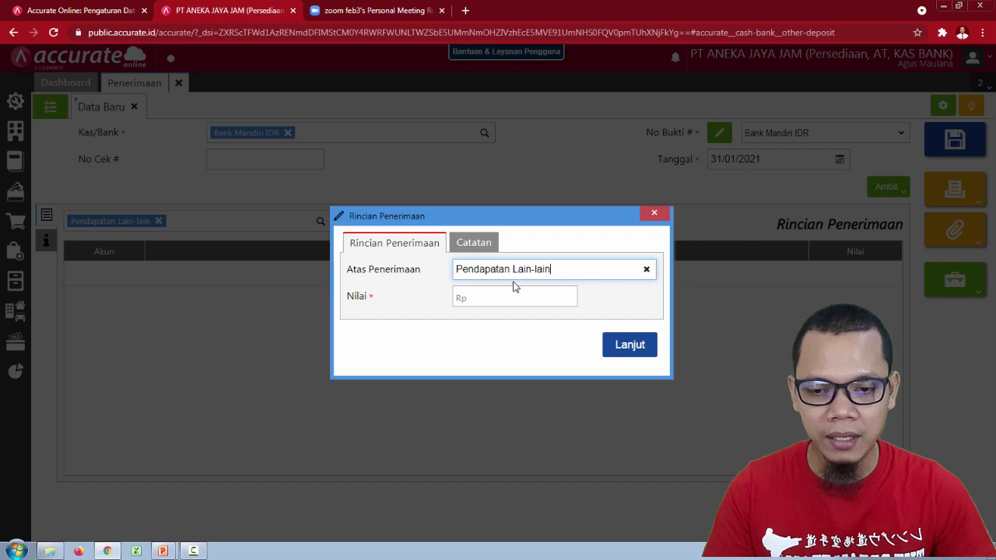
Rename the receipt line to Pendapatan Bunga Bank, set its value to Rp 230.000 and add it to the receipt.
drag(564, 270, 514, 273)
text(Bunga)
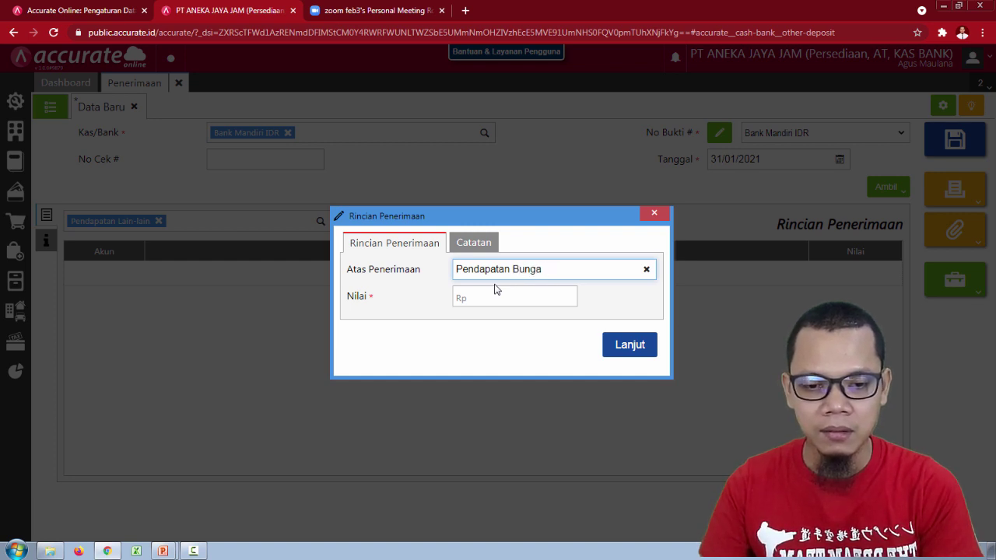
text(ank)
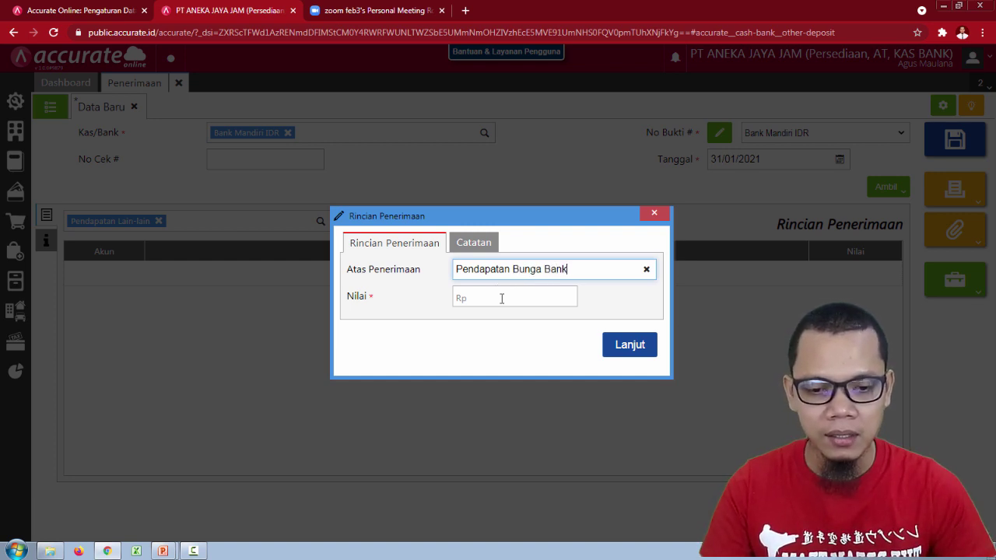
click(501, 298)
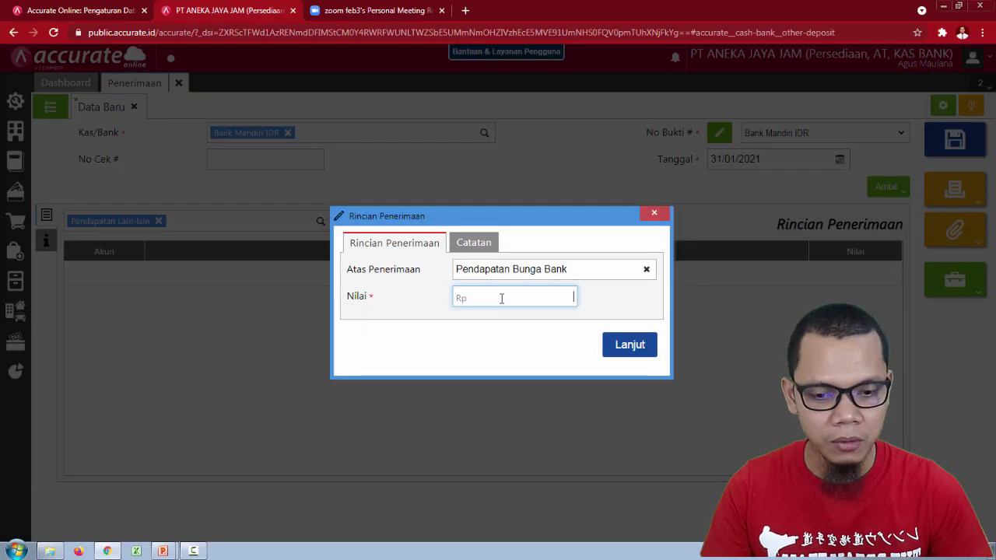
text(230.000)
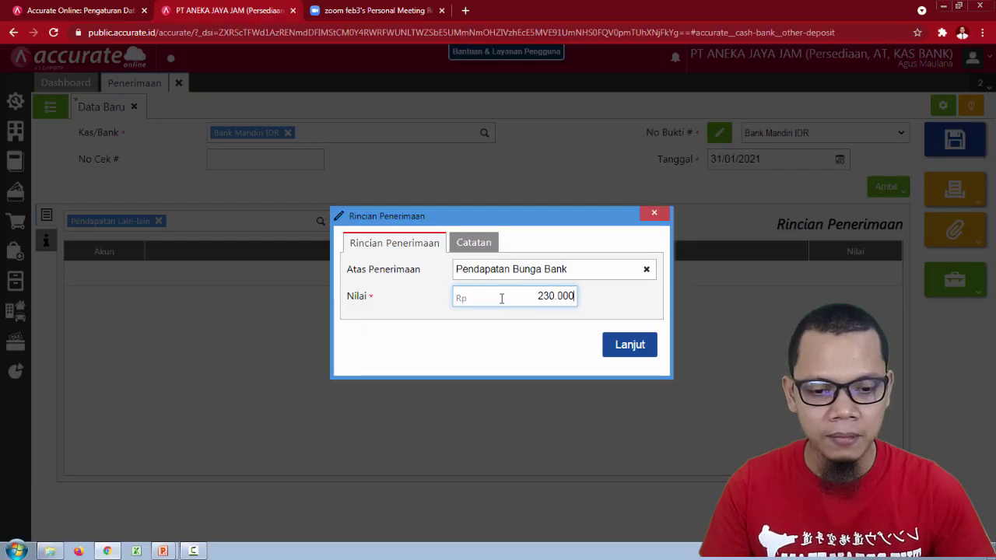
click(632, 346)
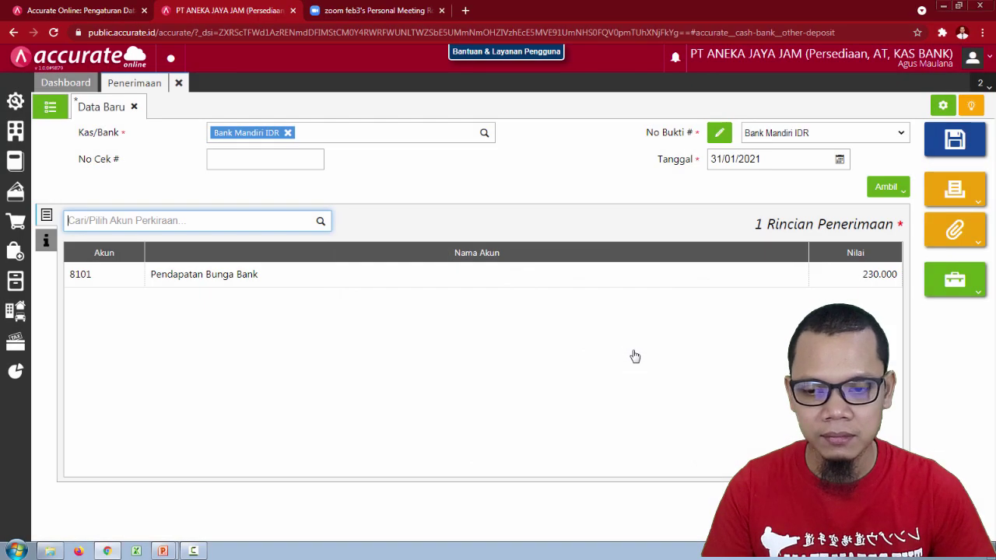
Check the receipt's additional information and account details, and save the receipt.
click(47, 241)
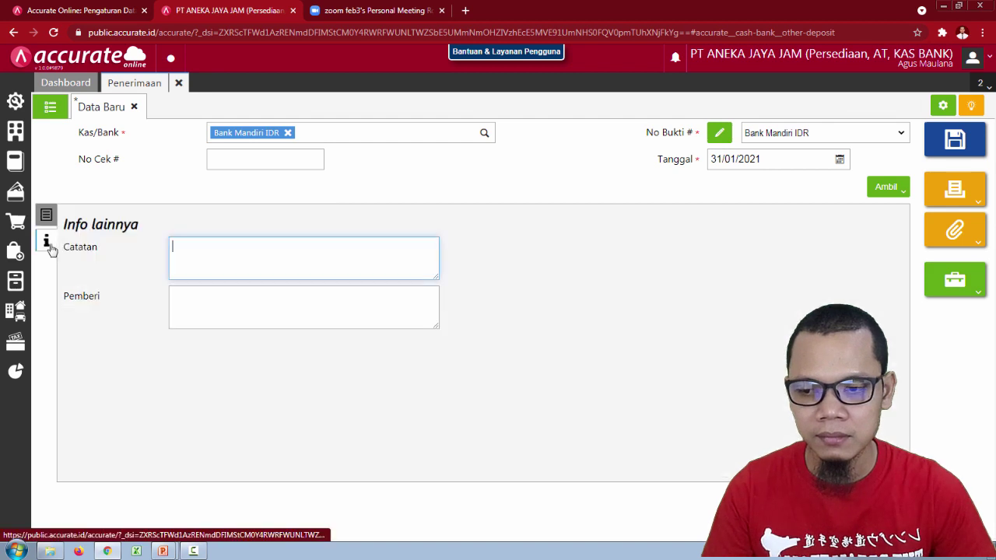
click(46, 216)
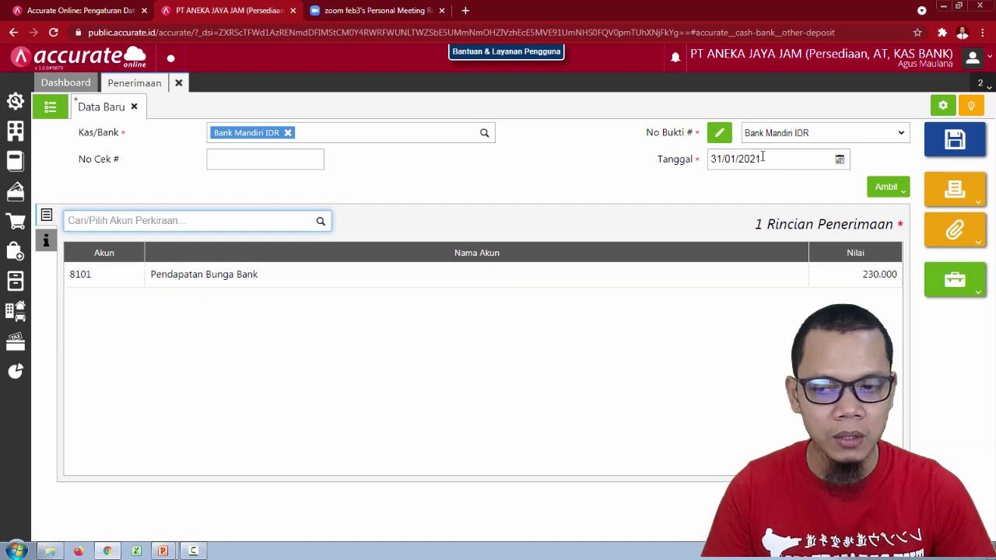
click(944, 146)
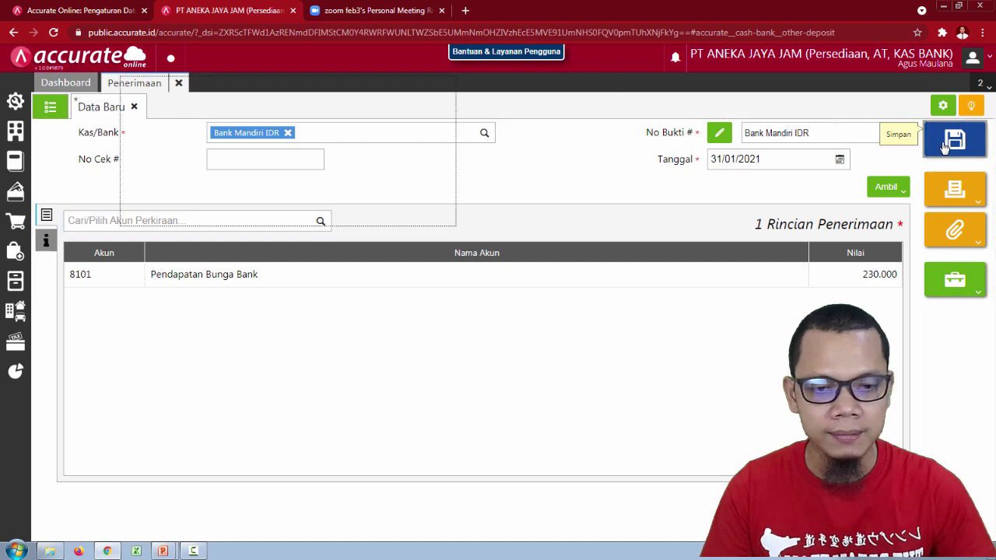
Open the saved Bank Mandiri IDR receipt from the list, examine its journal details, and close the record.
click(50, 107)
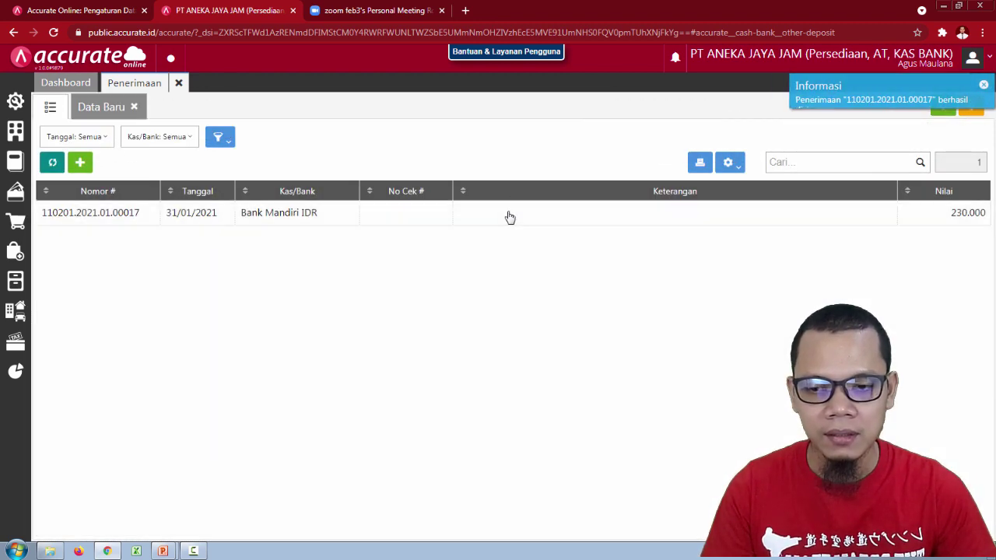
click(509, 217)
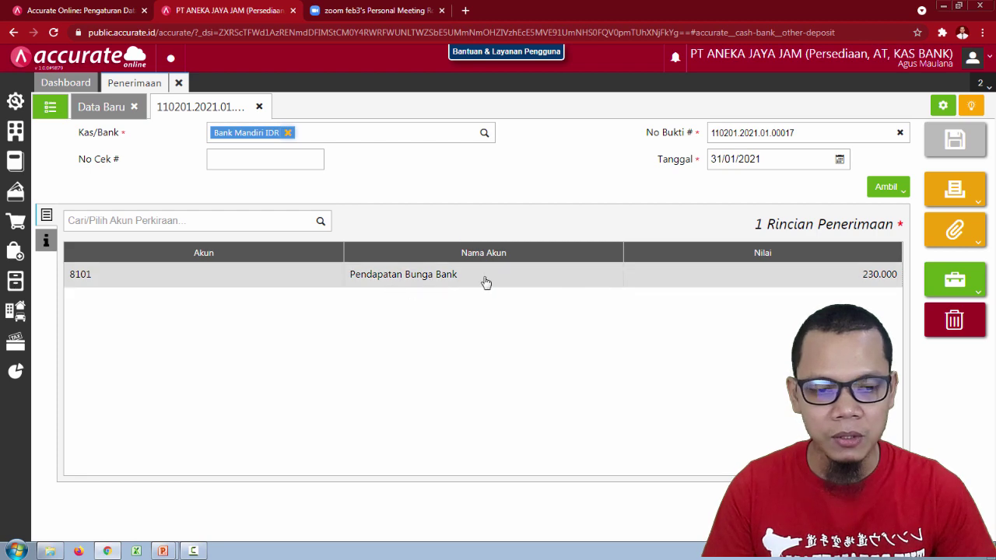
click(955, 280)
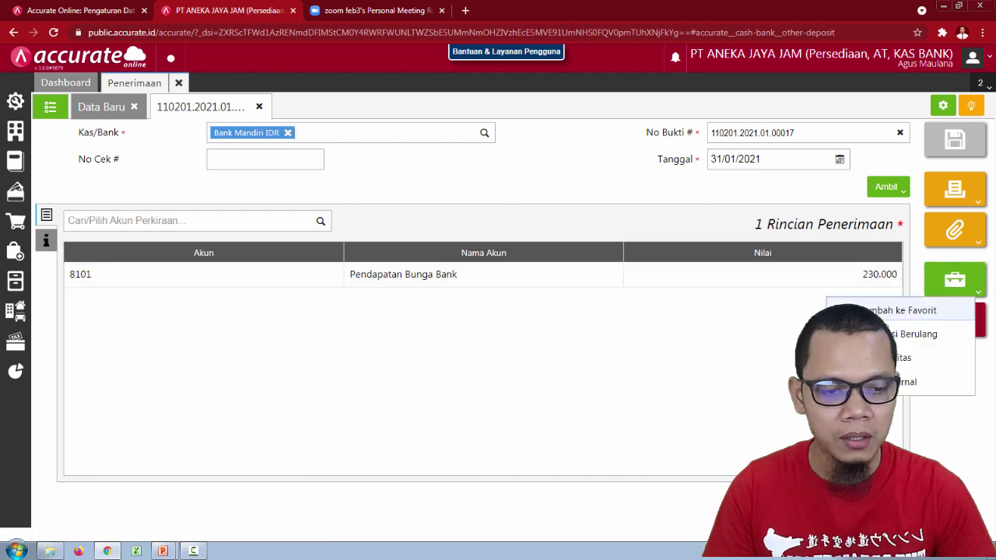
click(949, 382)
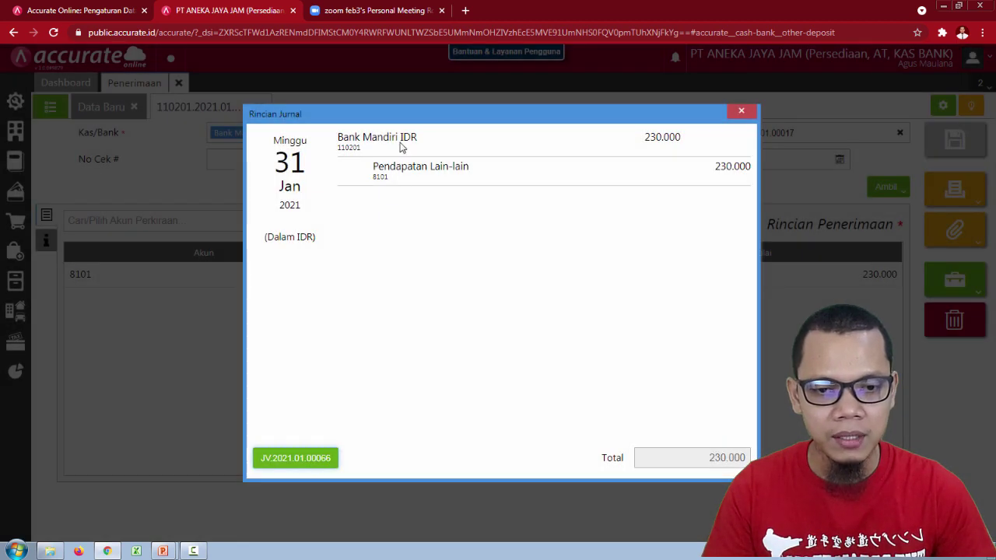
click(741, 110)
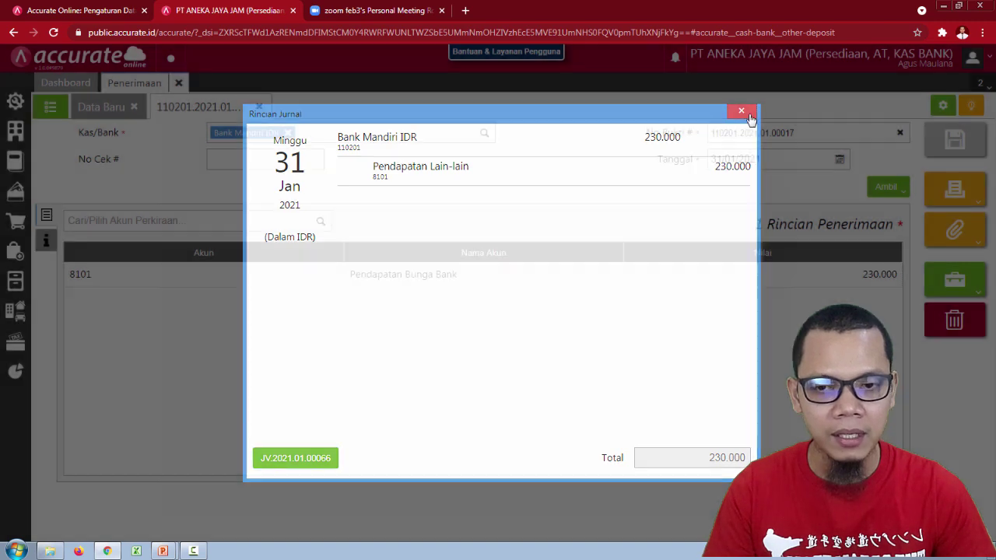
click(259, 106)
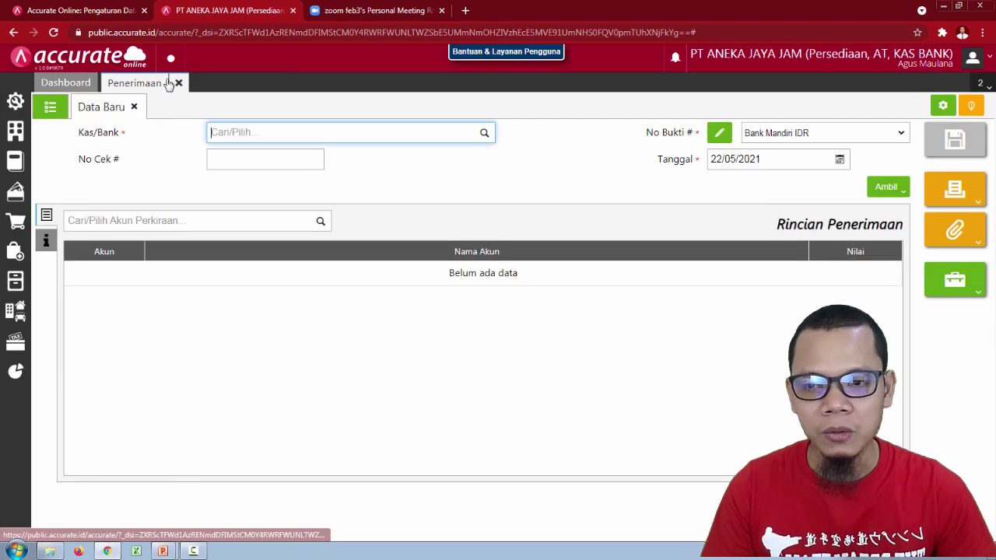
Close the receipts module, switch to the presentation to read the Pengeluaran Utilitas case, and return to Accurate Online.
click(178, 82)
key(alt+Tab)
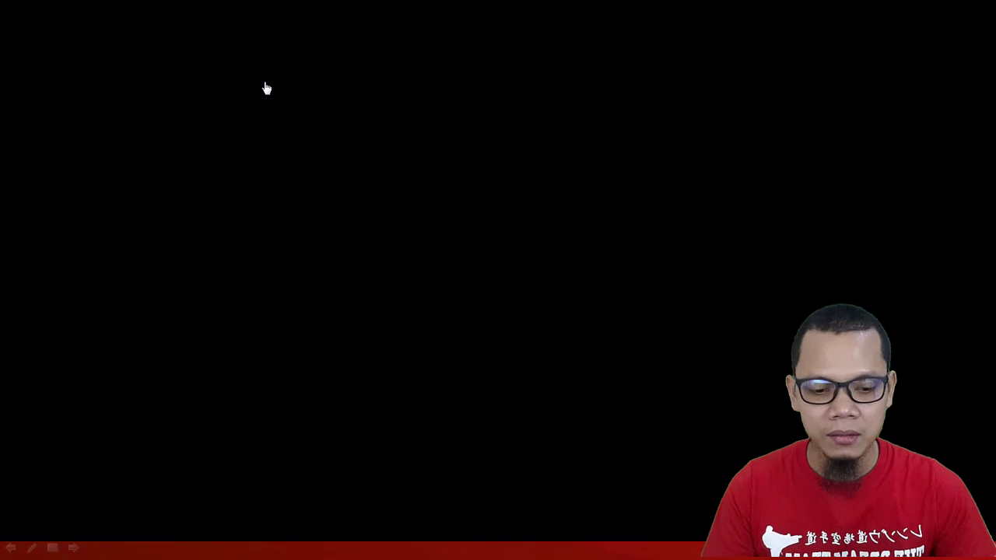
key(Right)
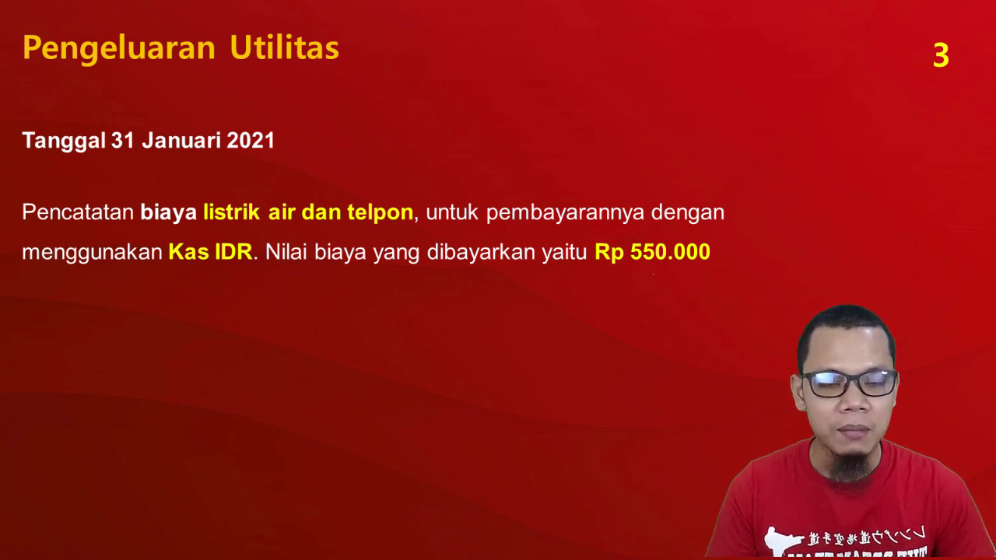
key(alt+Tab)
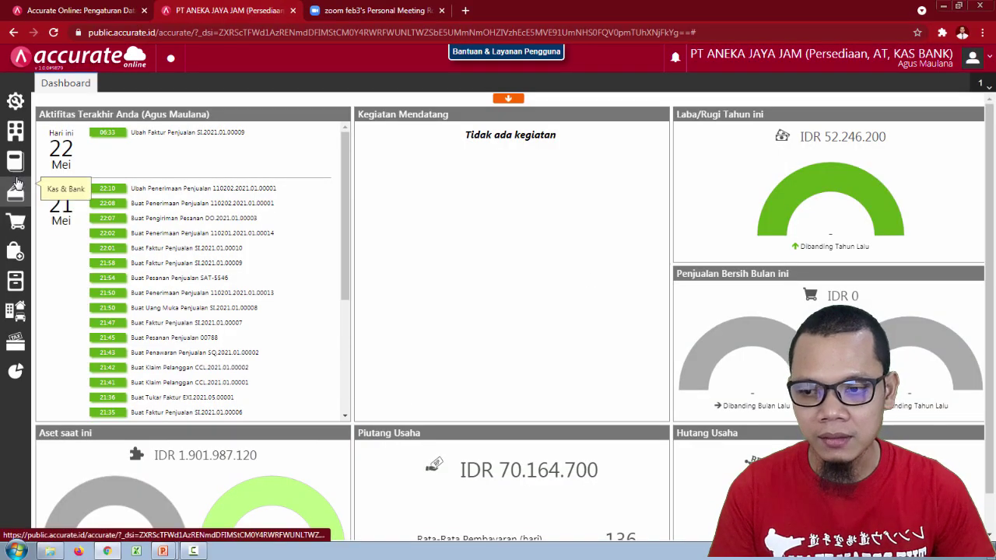
Start a new cash and bank payment from Kas IDR and date it 31/01/2021.
click(16, 181)
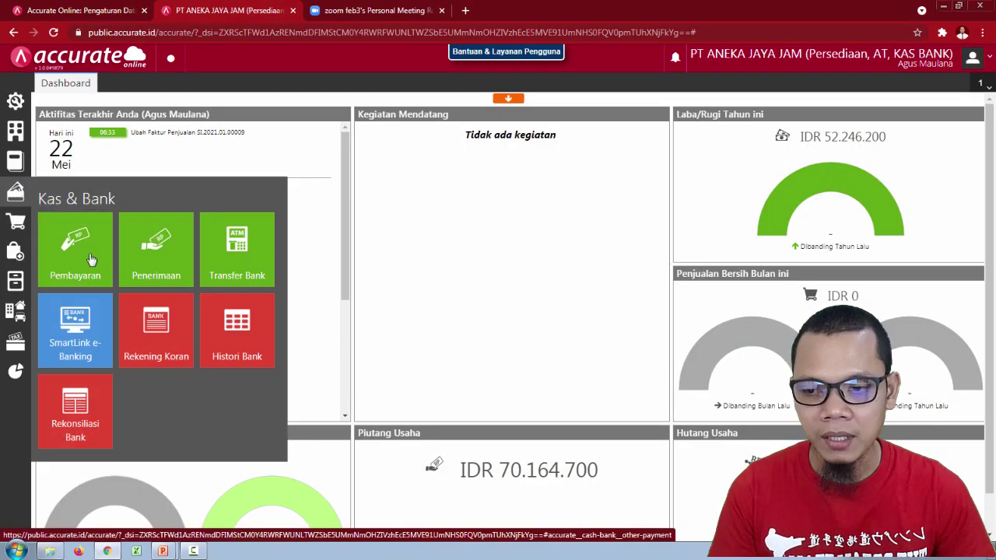
click(90, 259)
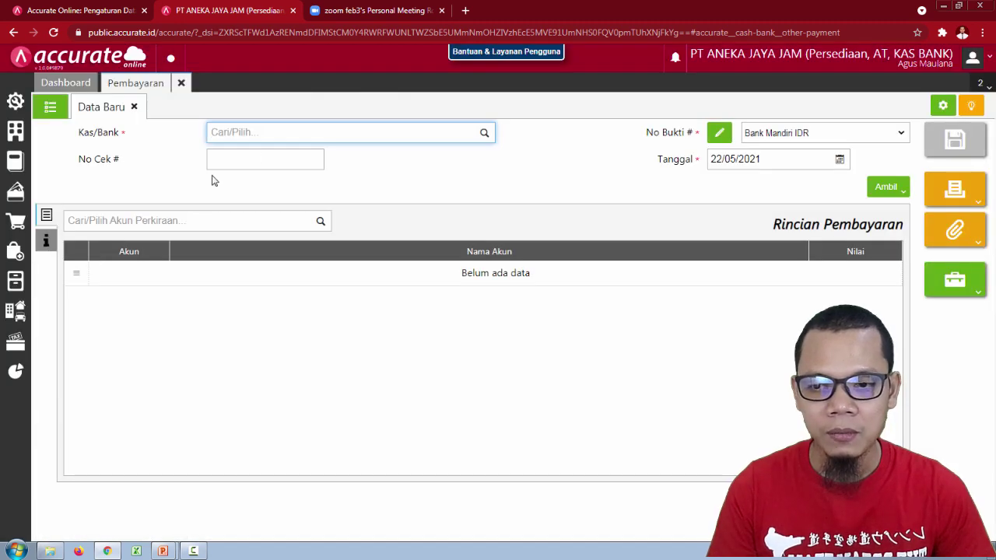
click(483, 133)
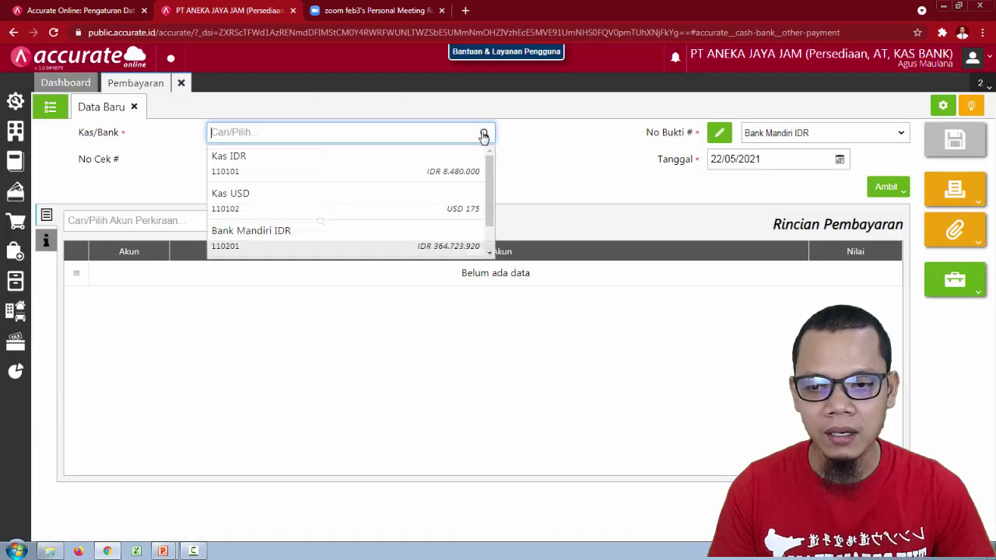
click(429, 174)
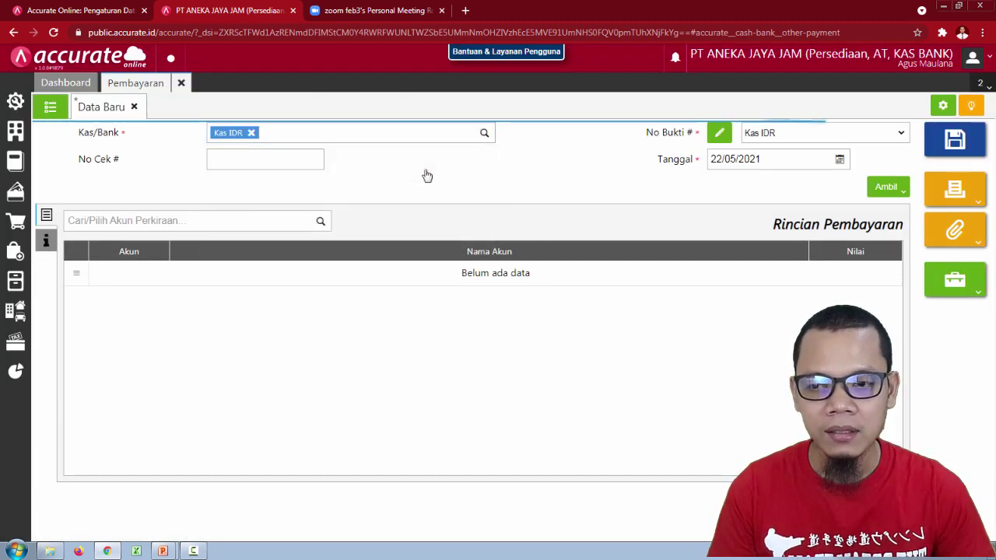
click(751, 160)
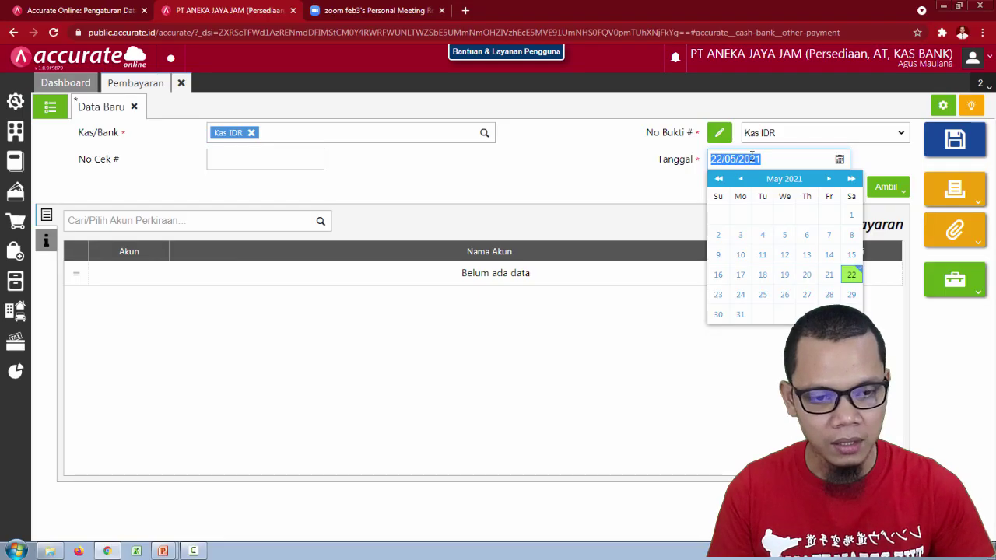
text(31/01/20)
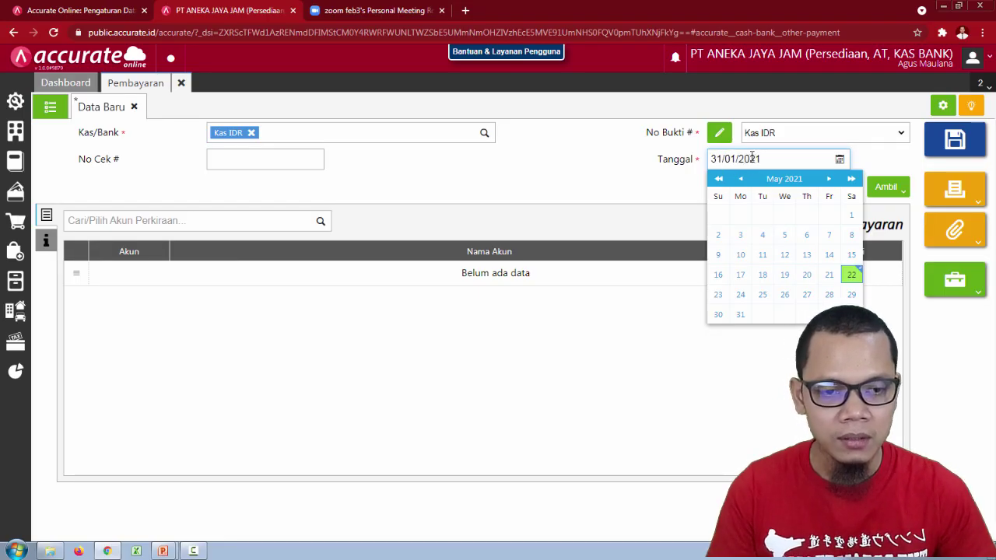
text(21)
click(618, 195)
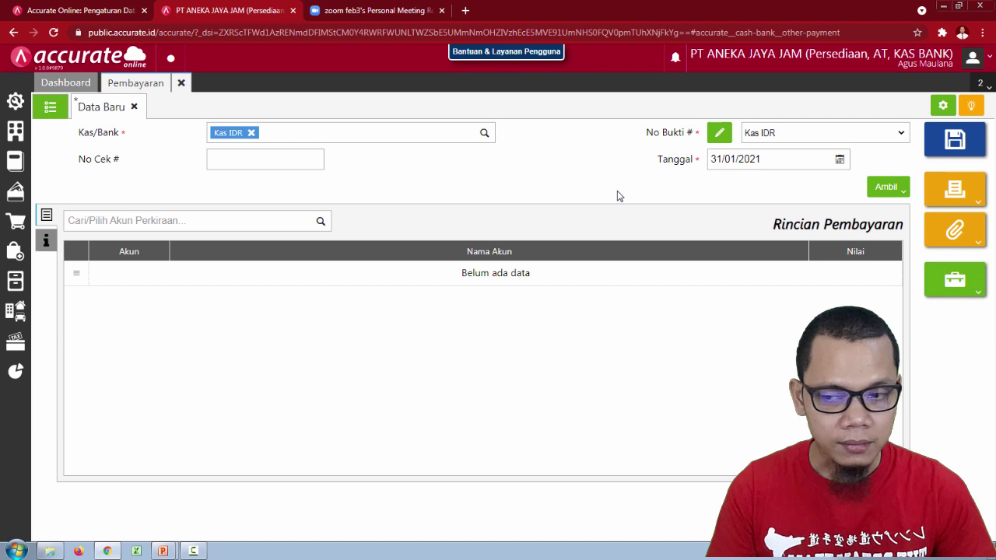
Add the Beban Listrik, Air & Telepon account to the payment with a value of Rp 550.000, checking the amount in the presentation.
click(254, 218)
text(list)
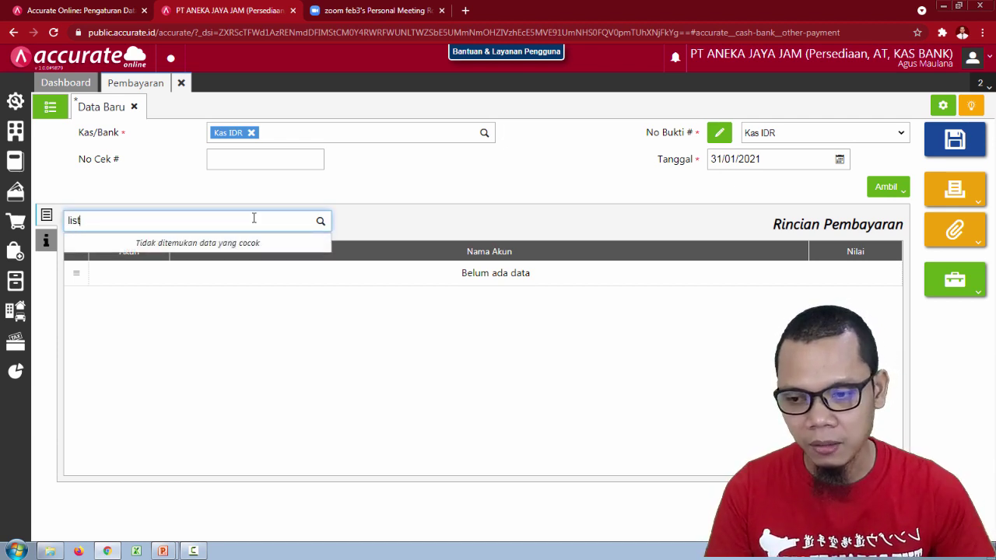
click(218, 253)
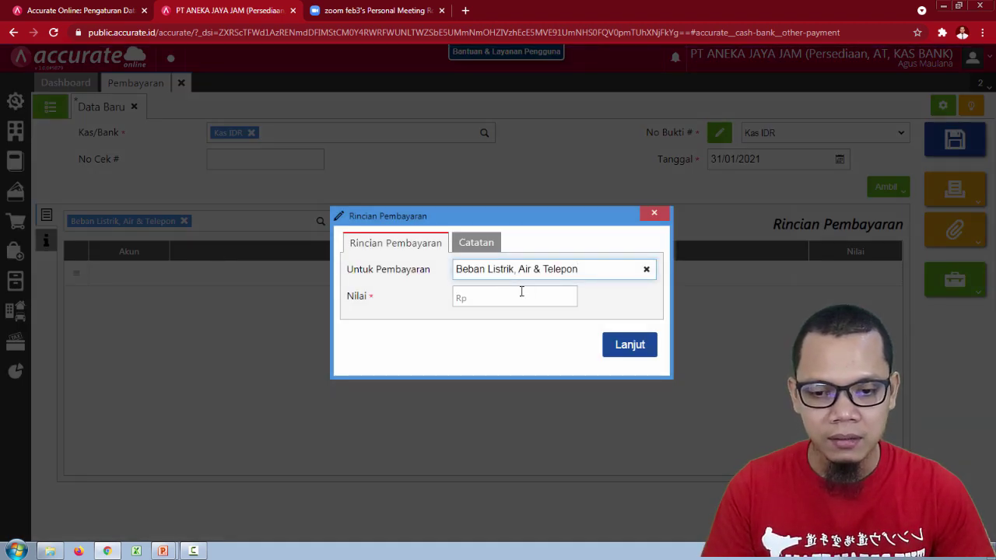
key(alt+Tab)
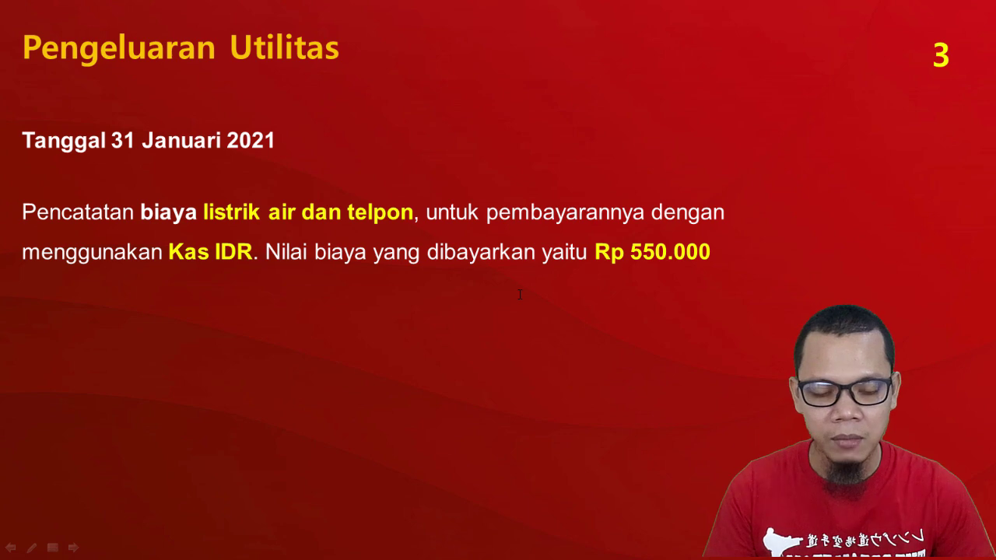
key(alt+Tab)
click(519, 294)
text(55)
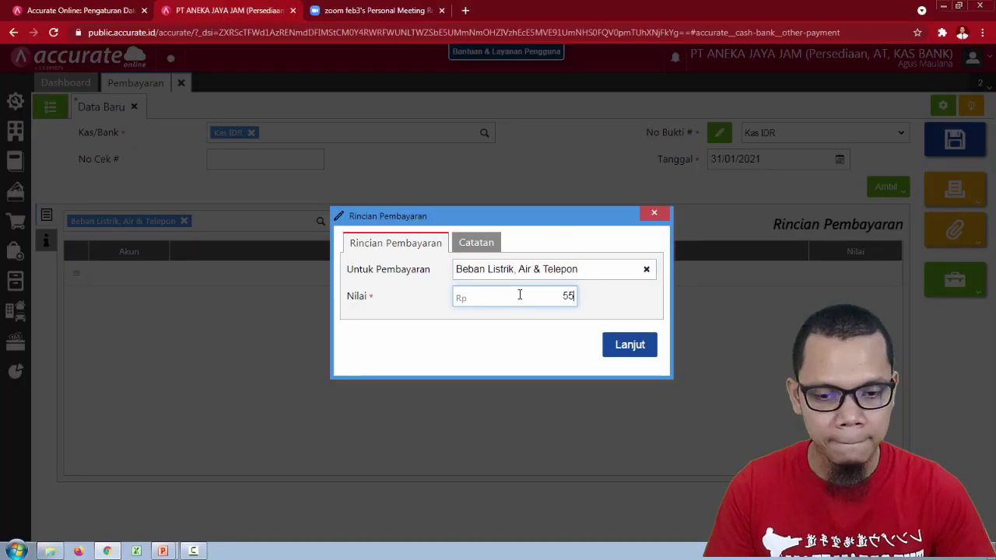
text(0.000)
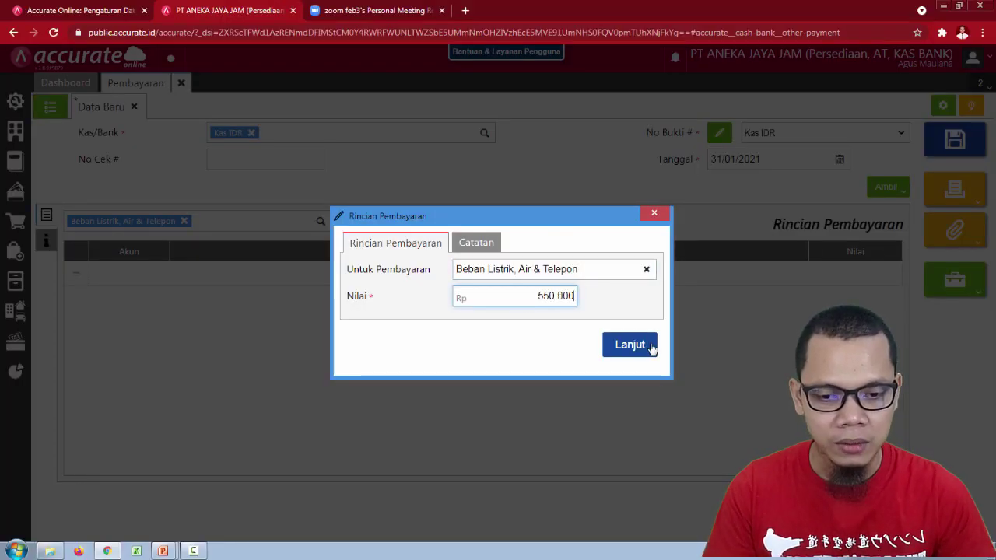
click(652, 347)
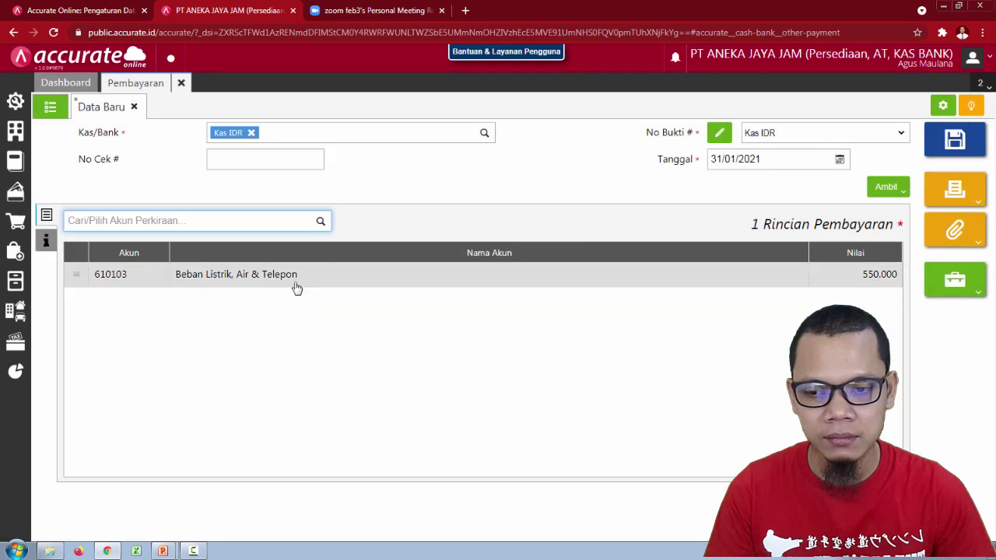
Enter the payment note "Beban Listrik Air dan Telpon", return to the payment details and save the payment.
click(46, 240)
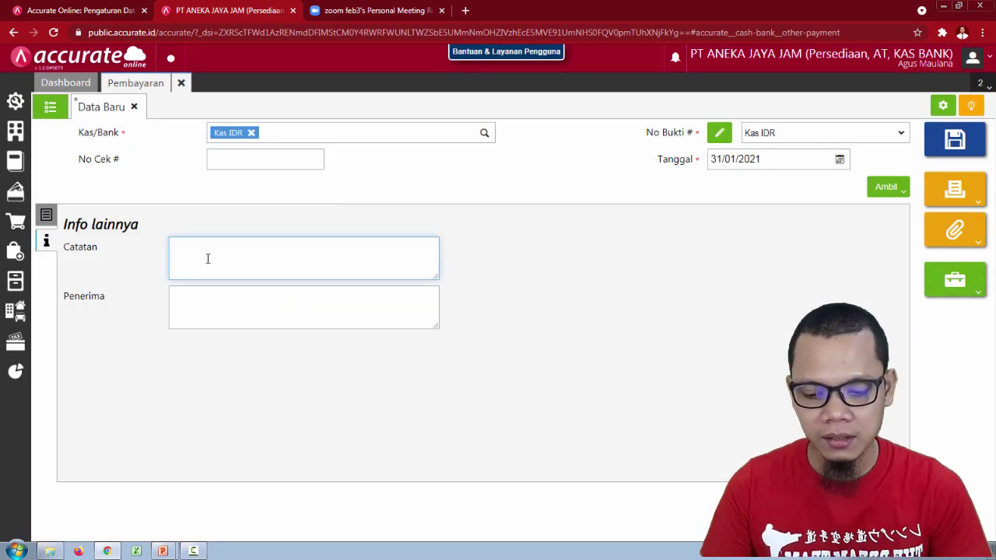
text(Beba)
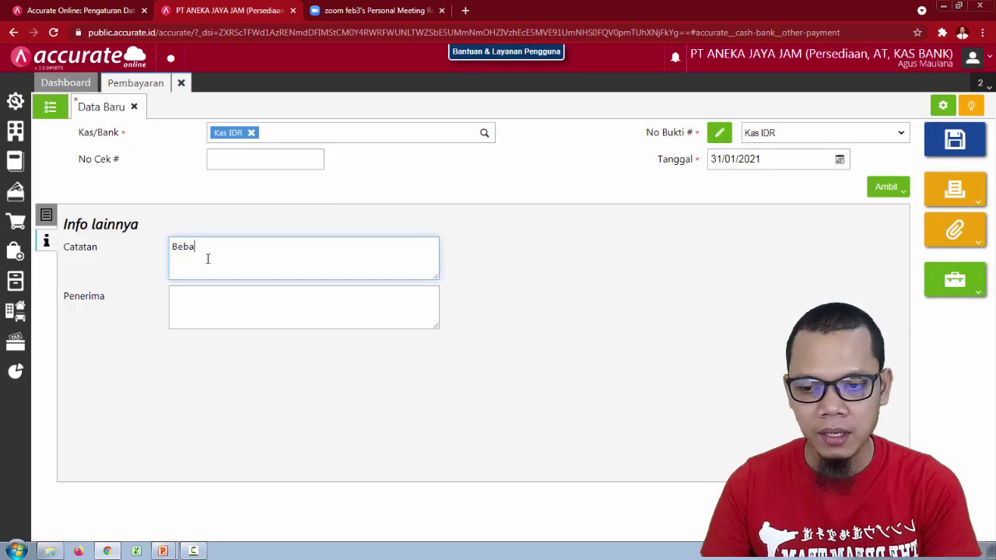
text(n Listrik )
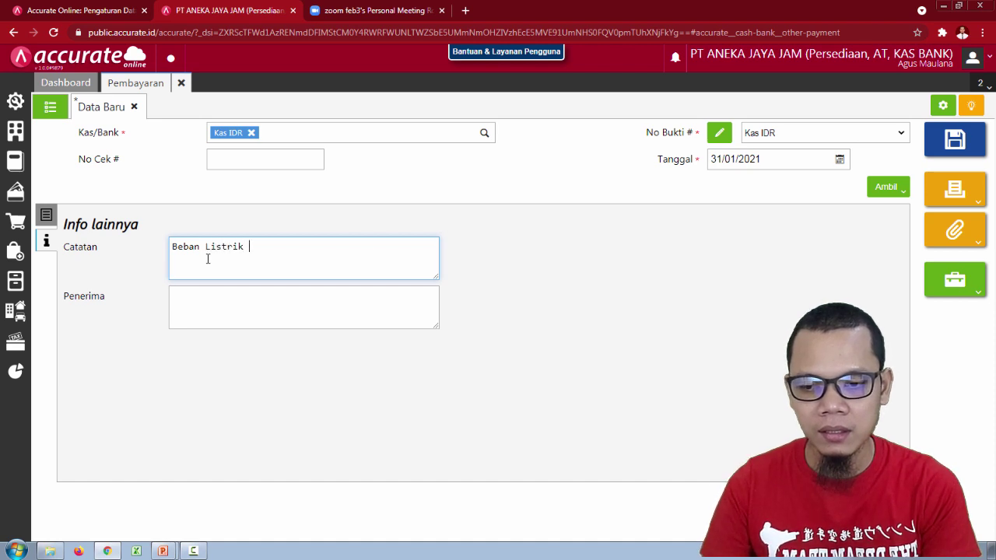
text(Air dan )
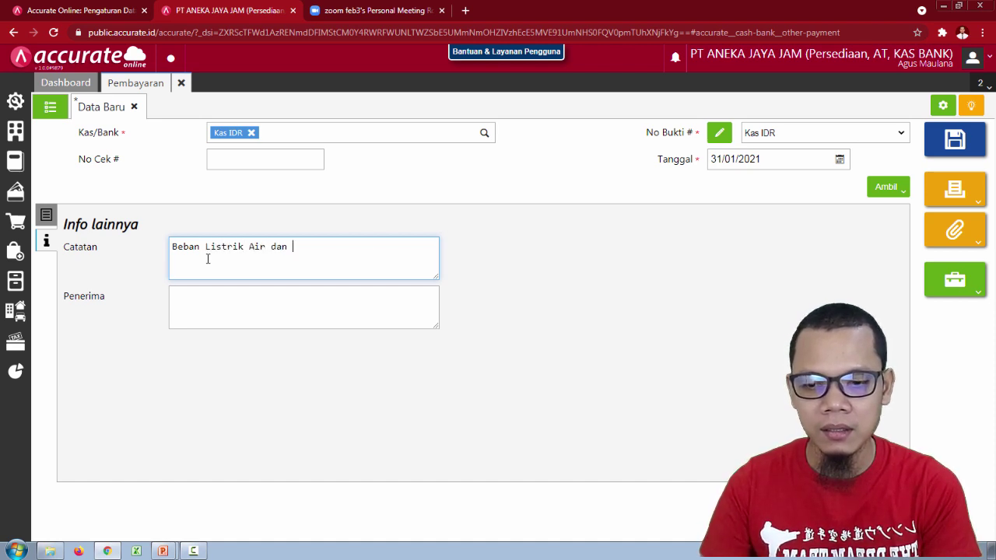
text(Telpon)
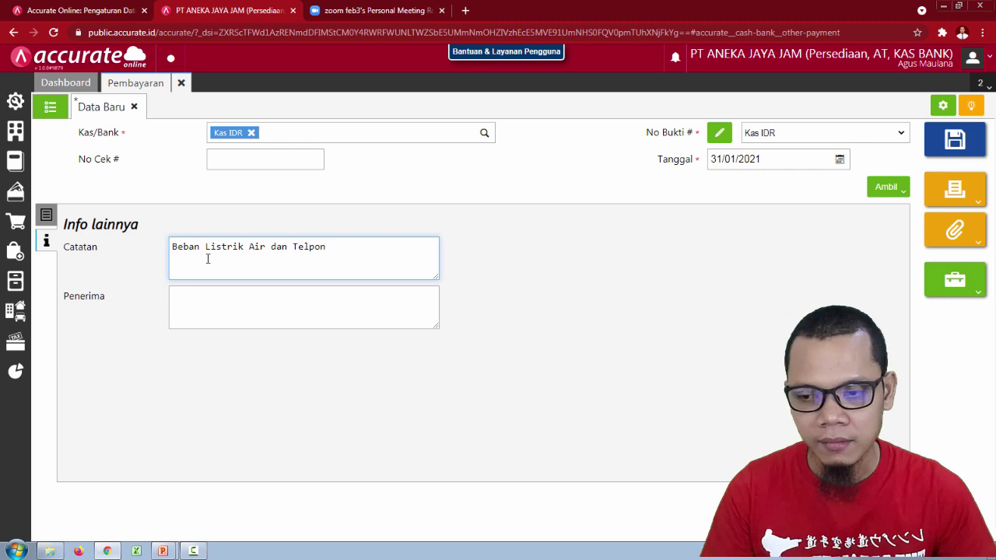
click(47, 215)
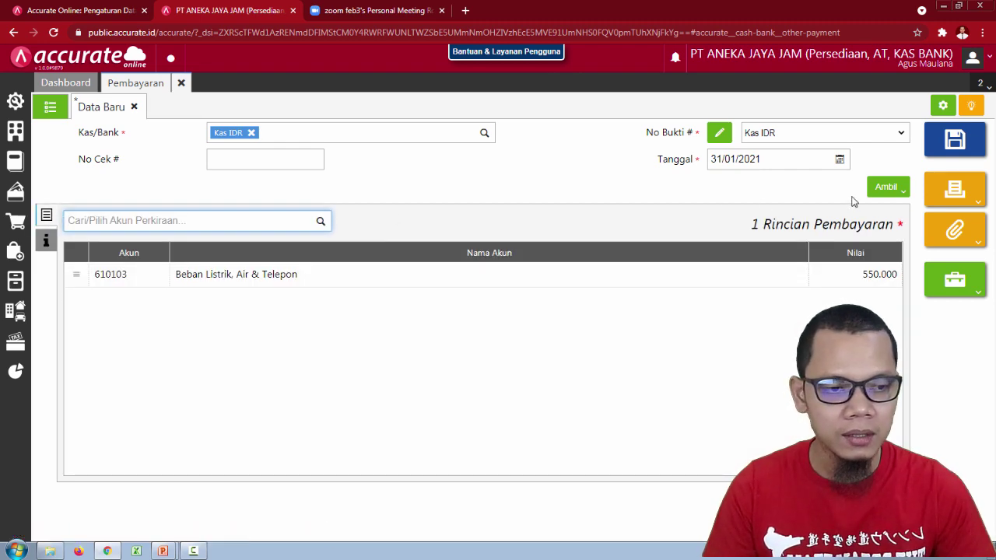
click(943, 150)
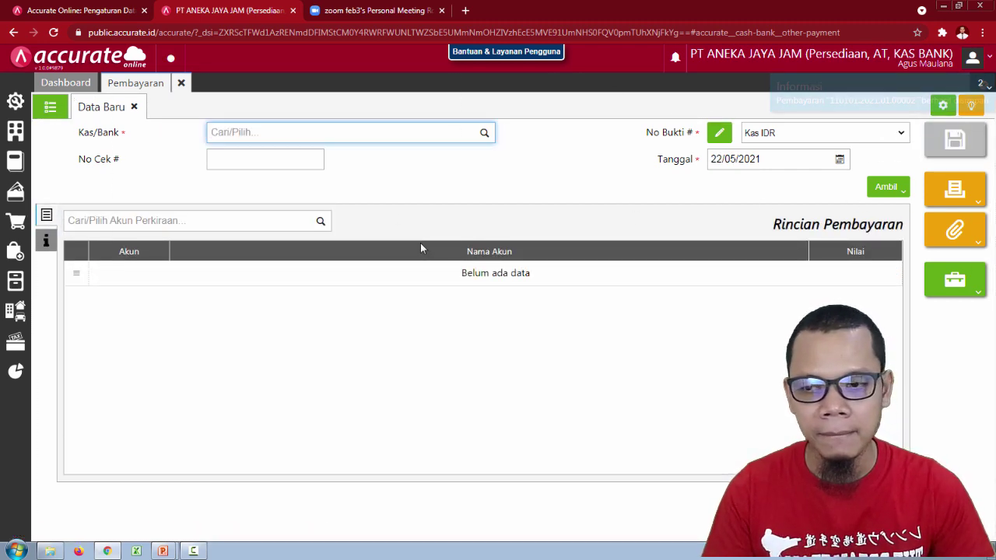
Open the saved Kas IDR payment from the list, examine its journal details, and close the record.
click(51, 113)
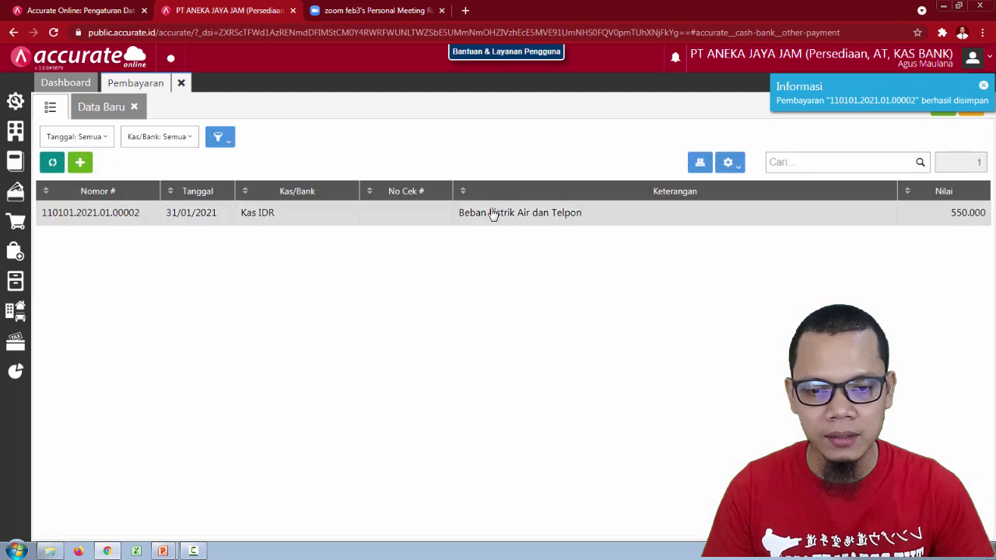
click(498, 216)
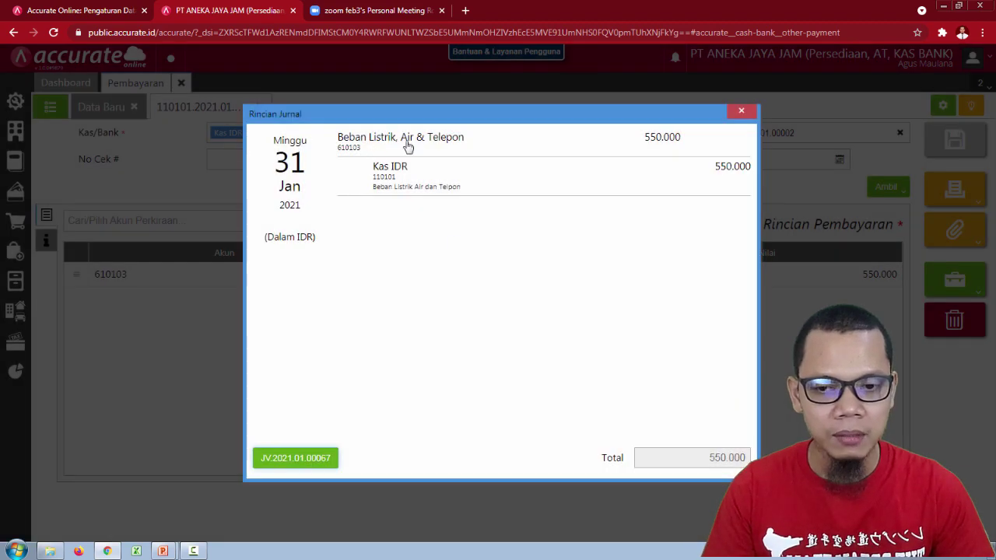
click(741, 112)
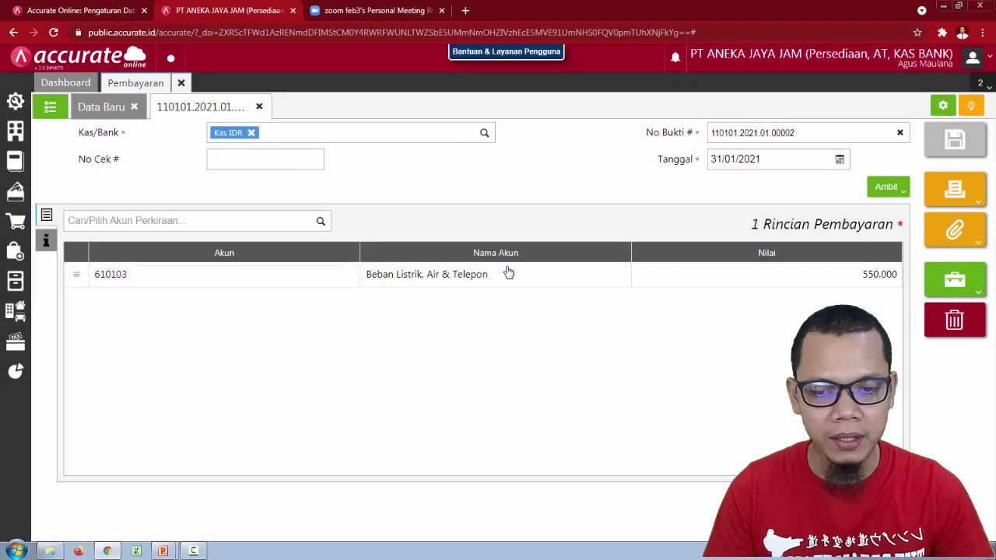
click(259, 106)
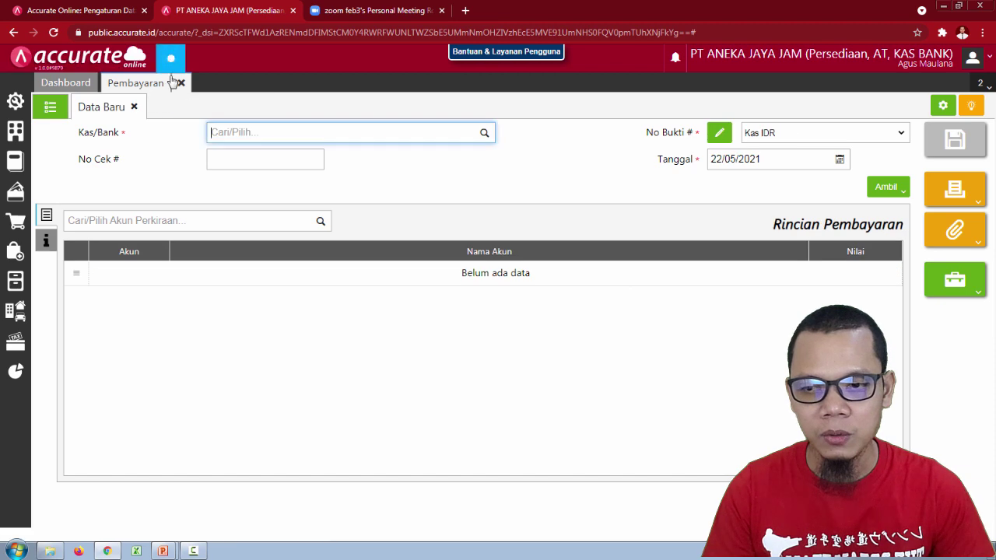
Close the payments module, switch to the presentation to read the Pengeluaran Biaya Operasional case, and return to Accurate Online.
click(180, 82)
key(alt+Tab)
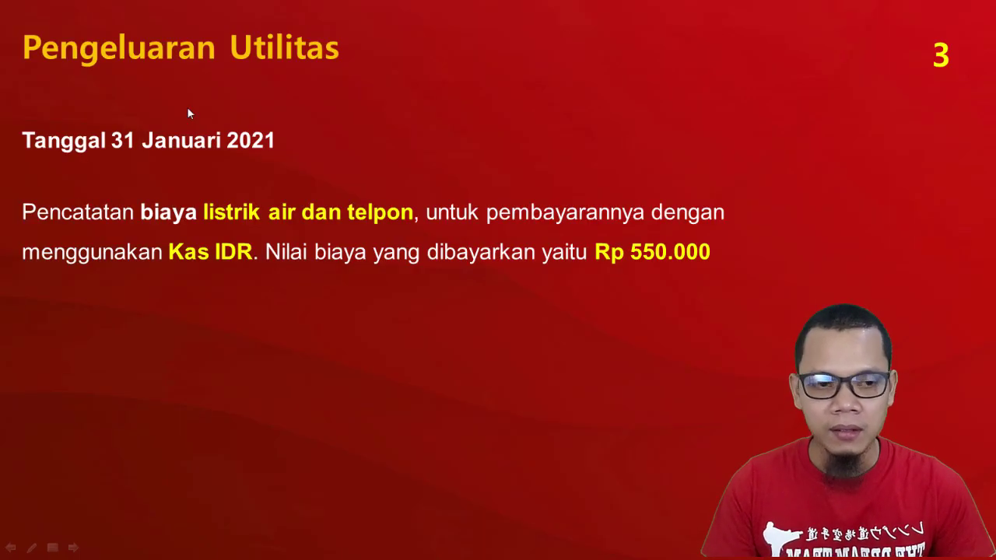
key(Right)
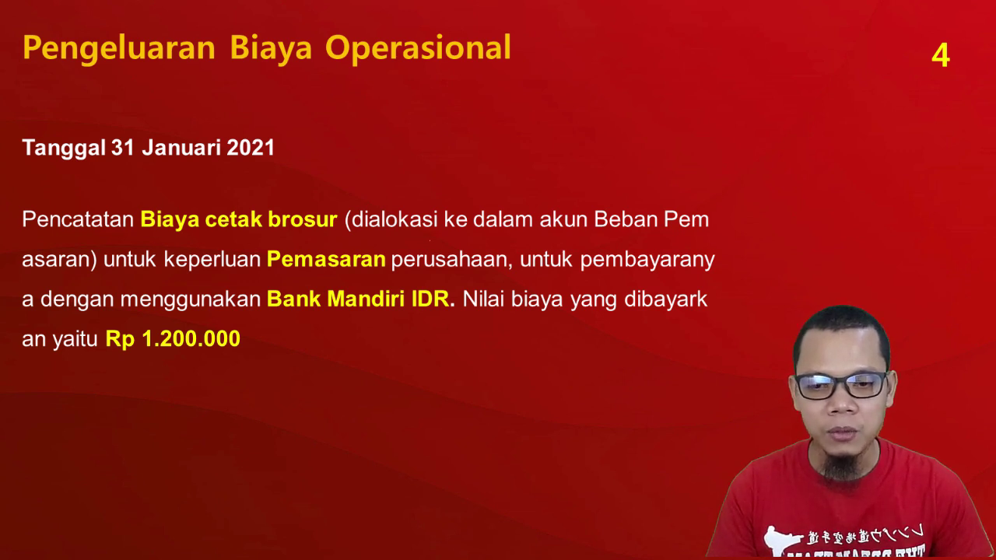
key(alt+Tab)
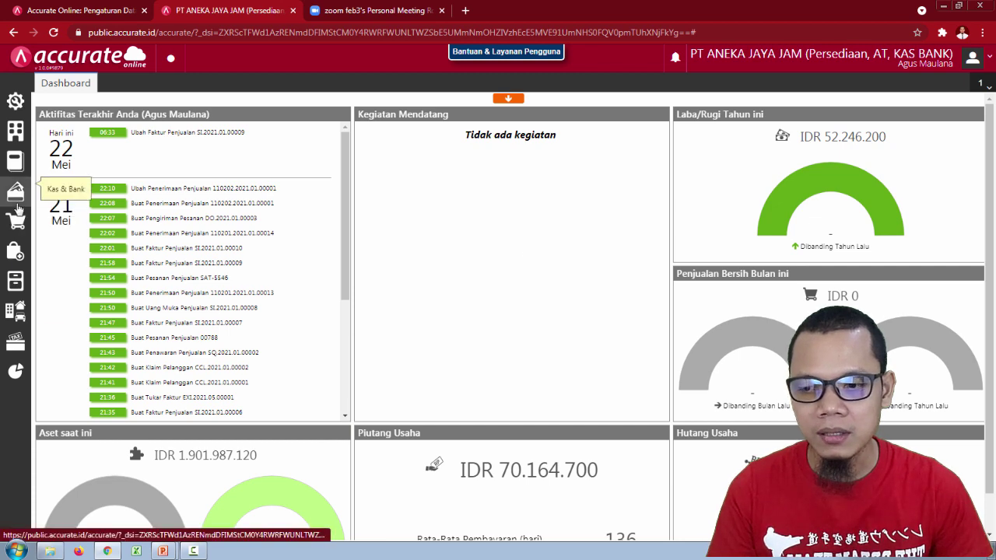
Open a new Kas & Bank payment and set Bank Mandiri IDR as its cash/bank account, checking the case in the presentation.
click(16, 204)
click(53, 258)
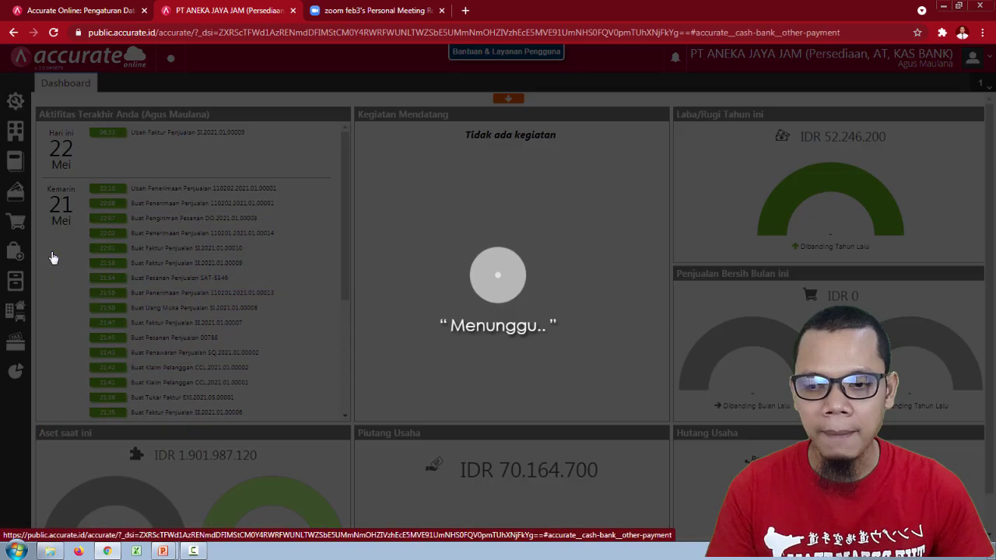
key(alt+Tab)
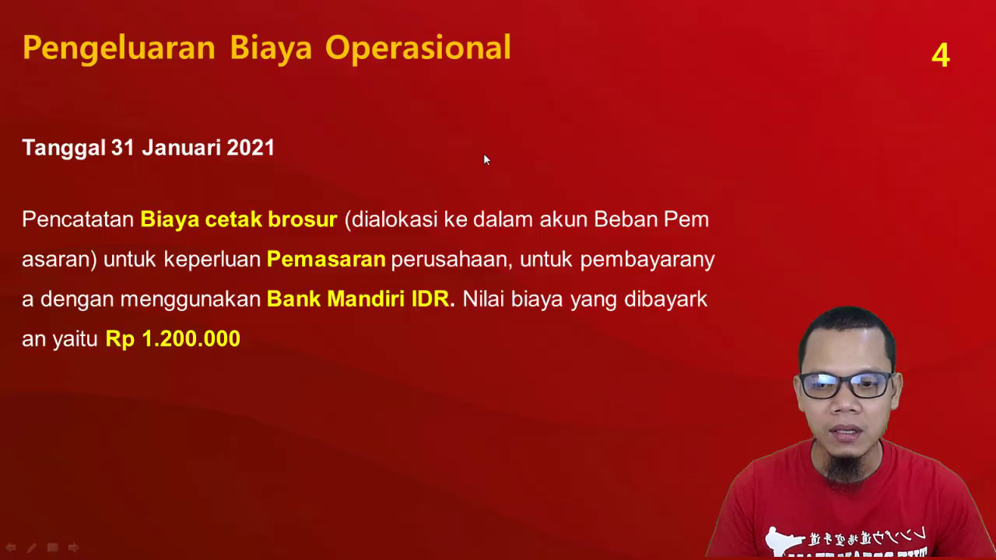
key(alt+Tab)
click(480, 133)
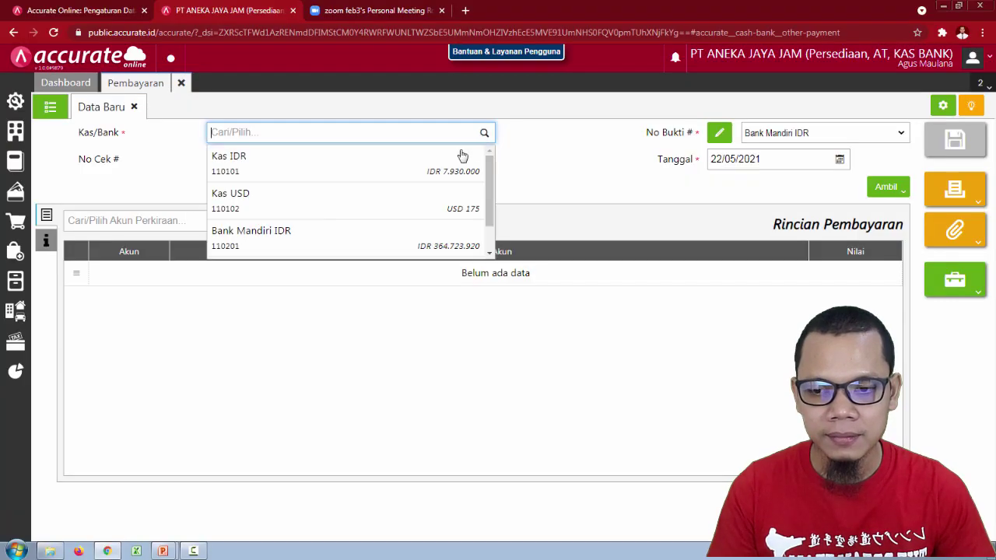
click(390, 237)
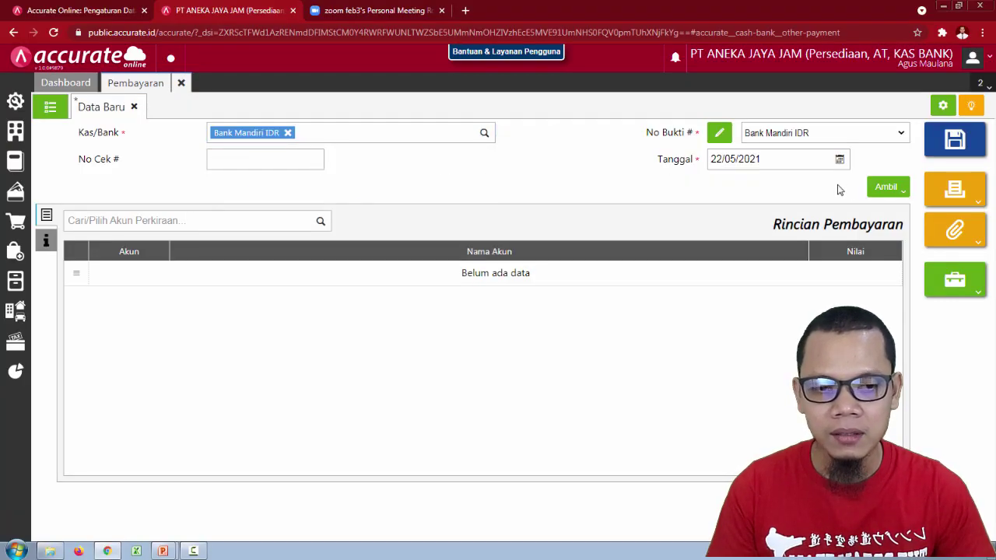
Set the payment date to 31/01/2021, checking the date in the presentation.
key(alt+Tab)
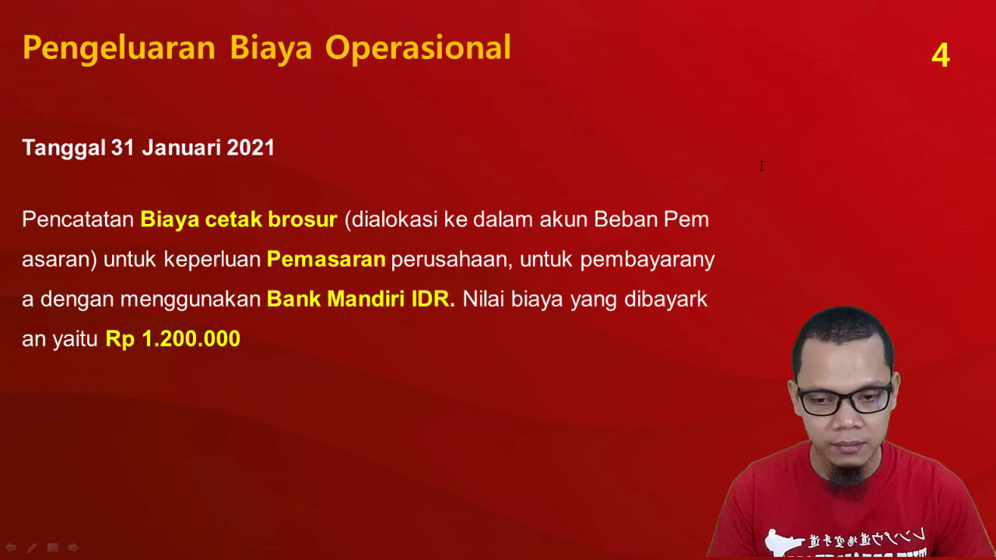
key(alt+Tab)
click(761, 166)
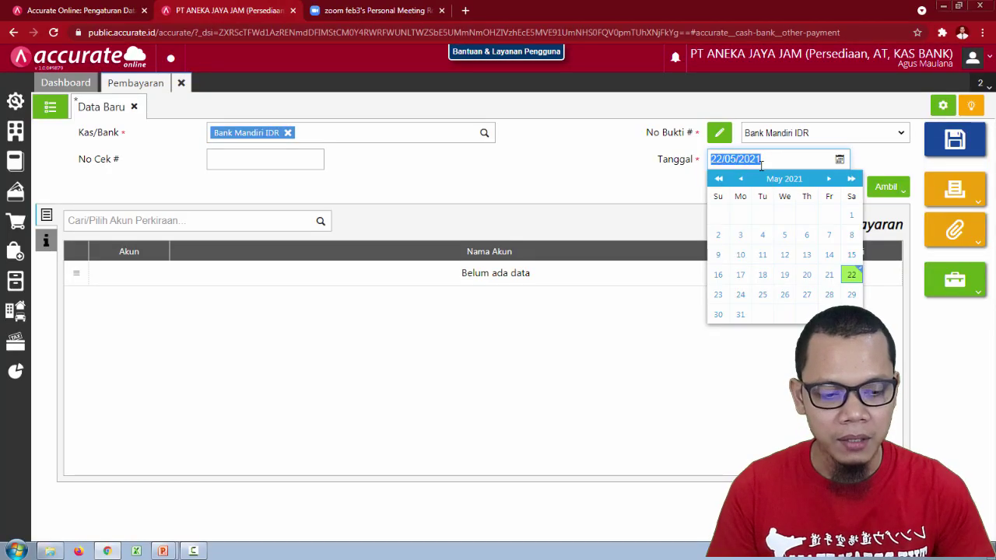
key(alt+Tab)
key(alt+Tab)
text(31/01/)
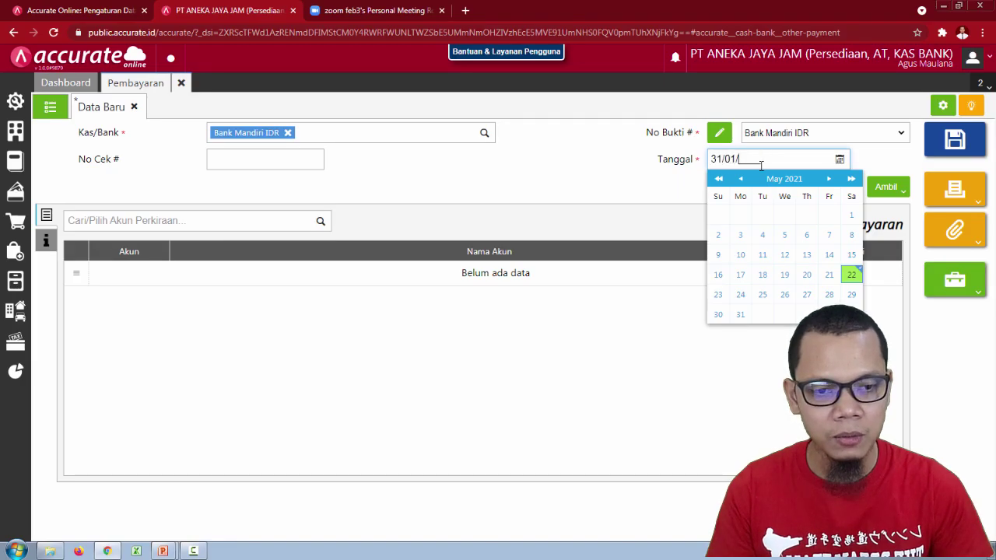
text(2021)
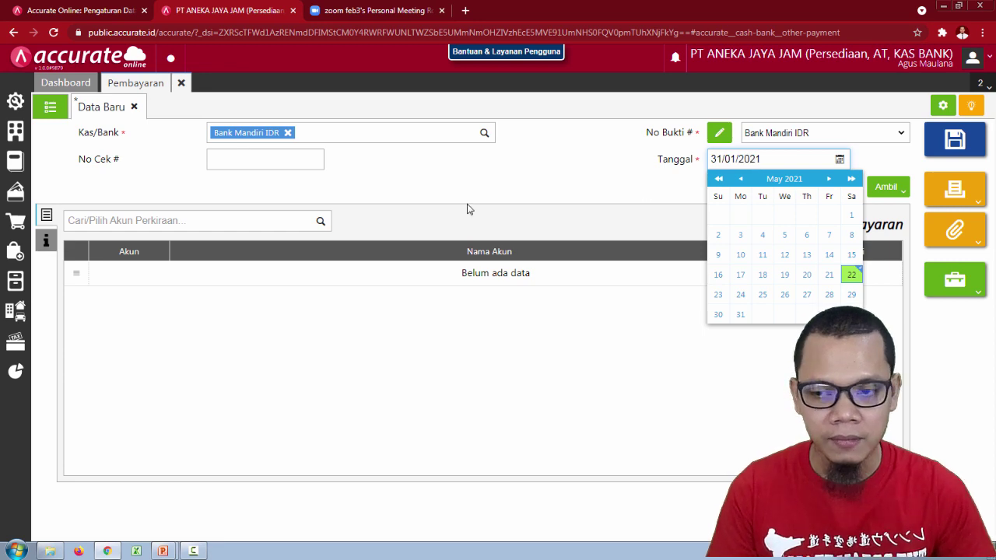
click(409, 205)
Add the Beban Pemasaran account to the payment details, checking the account name in the presentation.
click(275, 226)
key(alt+Tab)
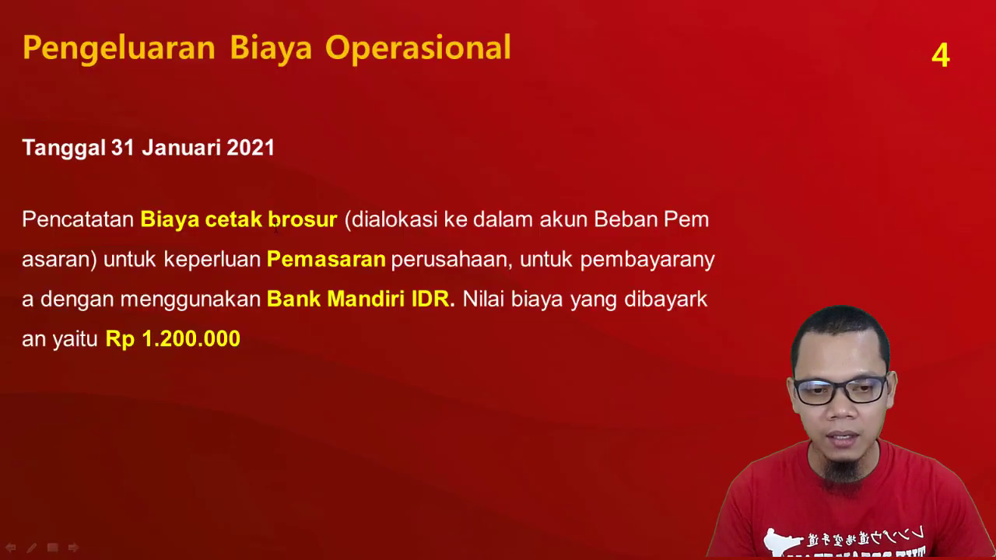
key(alt+Tab)
text(beb)
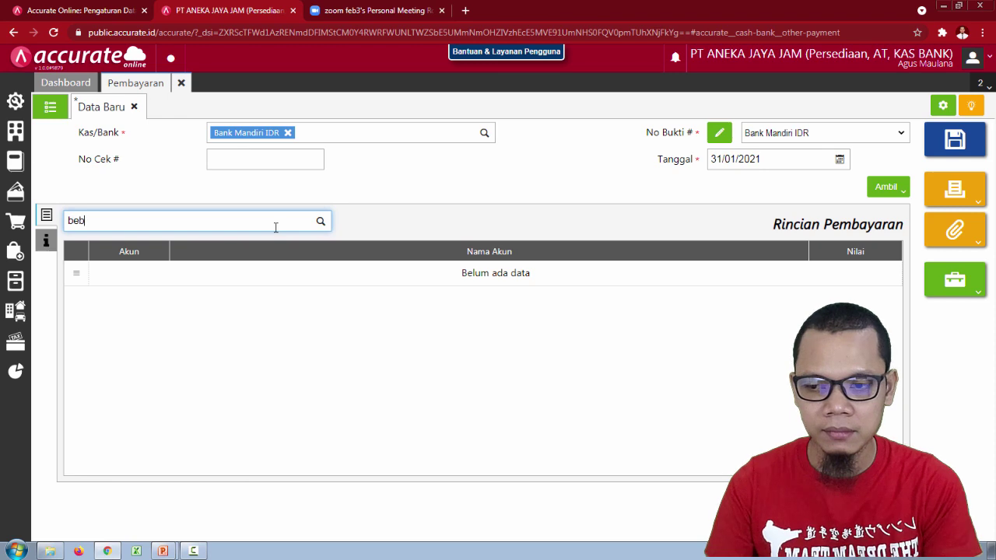
text(an pem)
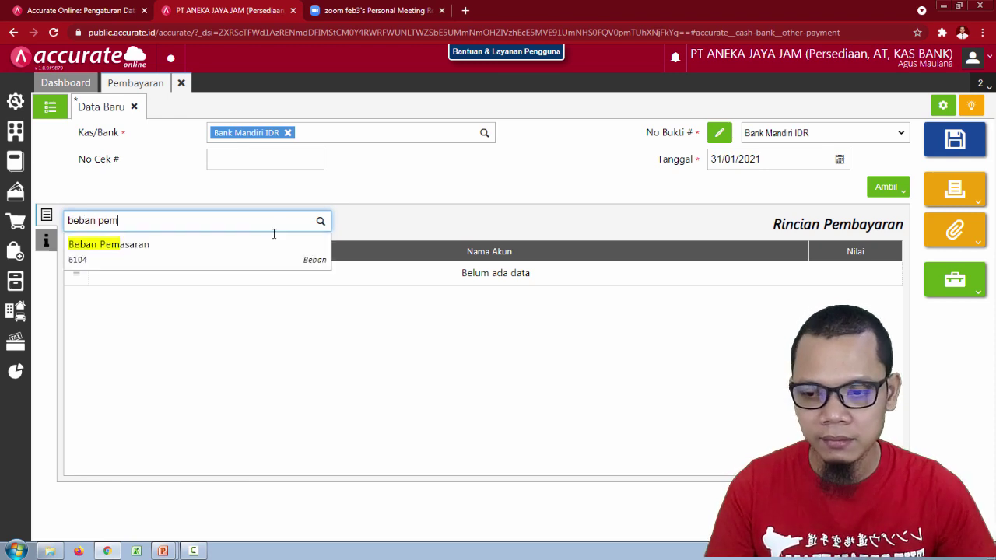
click(268, 251)
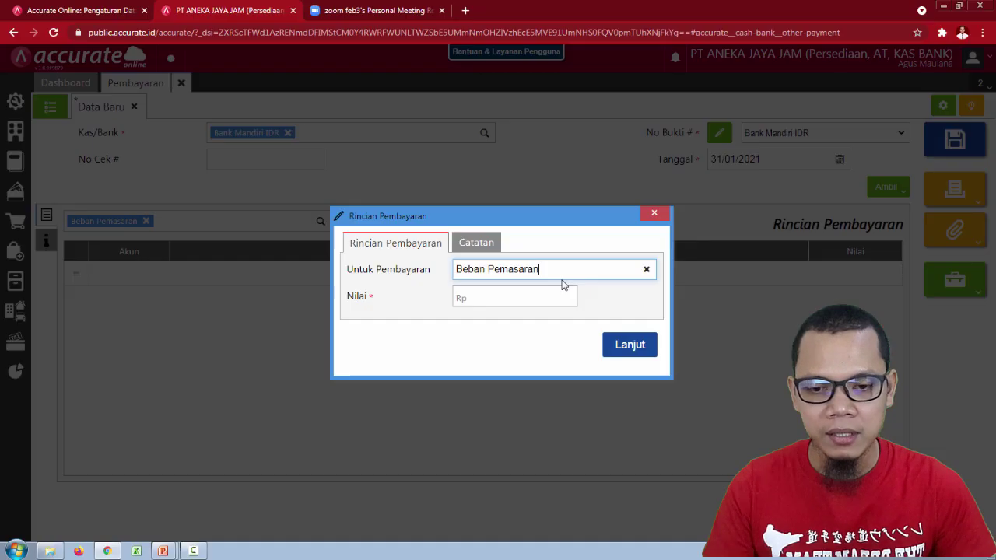
Describe the payment line as "Biaya Cetak Brosur", copy that text, set the value to Rp 1.200.000 and accept the line.
key(ctrl+a)
text(Biaya Cet)
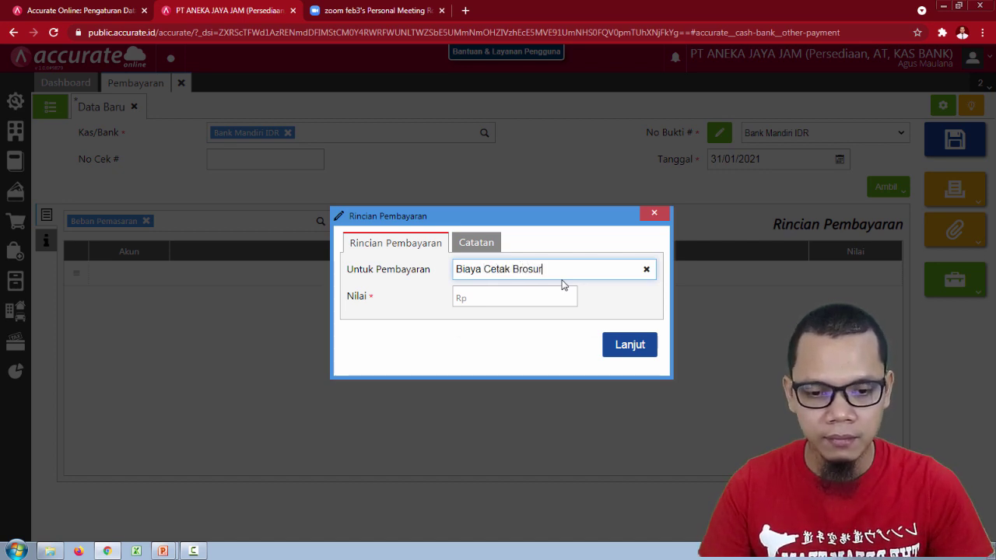
key(ctrl+shift+Left)
key(ctrl+shift+Left)
key(ctrl+shift+Left)
key(ctrl+c)
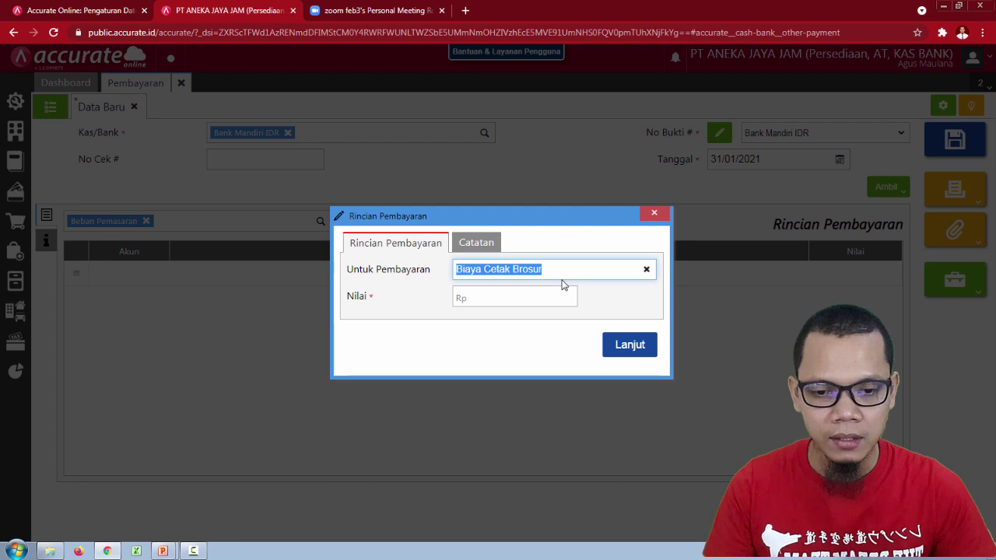
key(Tab)
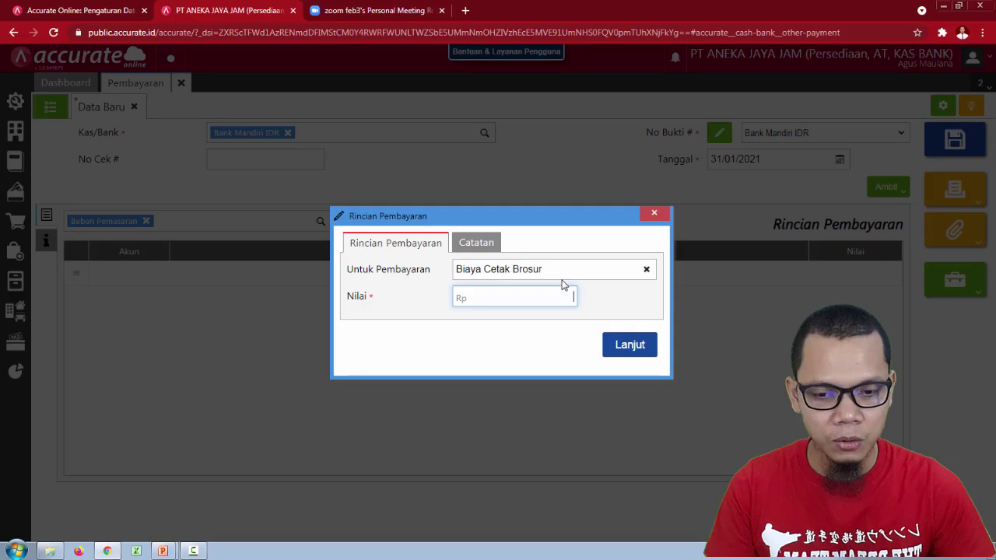
text(1200000)
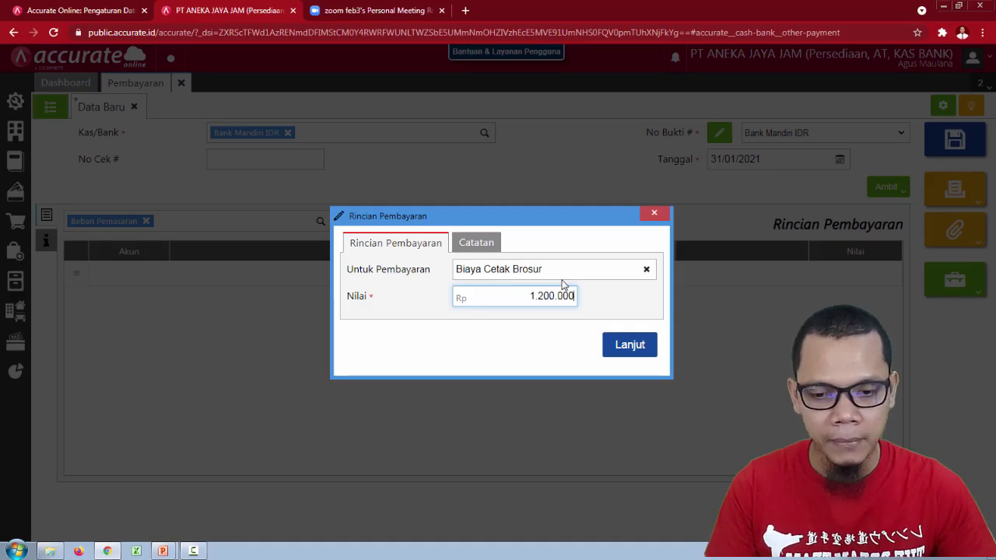
click(638, 348)
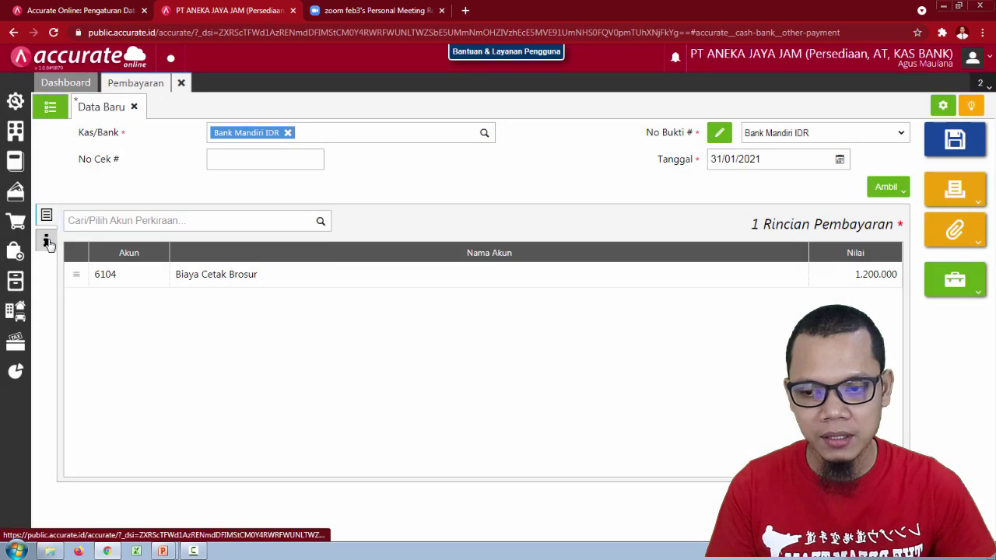
Paste "Biaya Cetak Brosur" as the payment note, return to the payment details and save the payment.
click(47, 240)
click(226, 265)
key(ctrl+v)
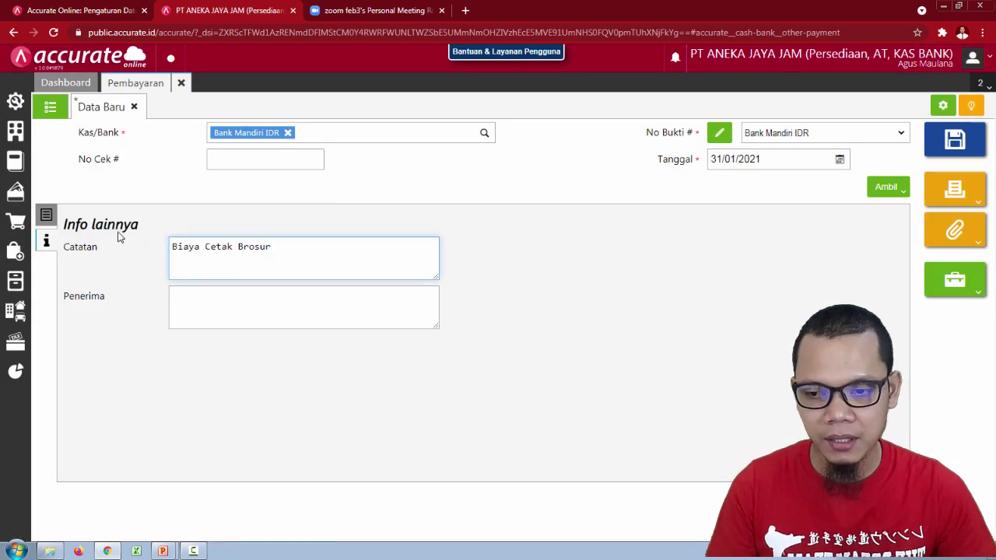
click(46, 215)
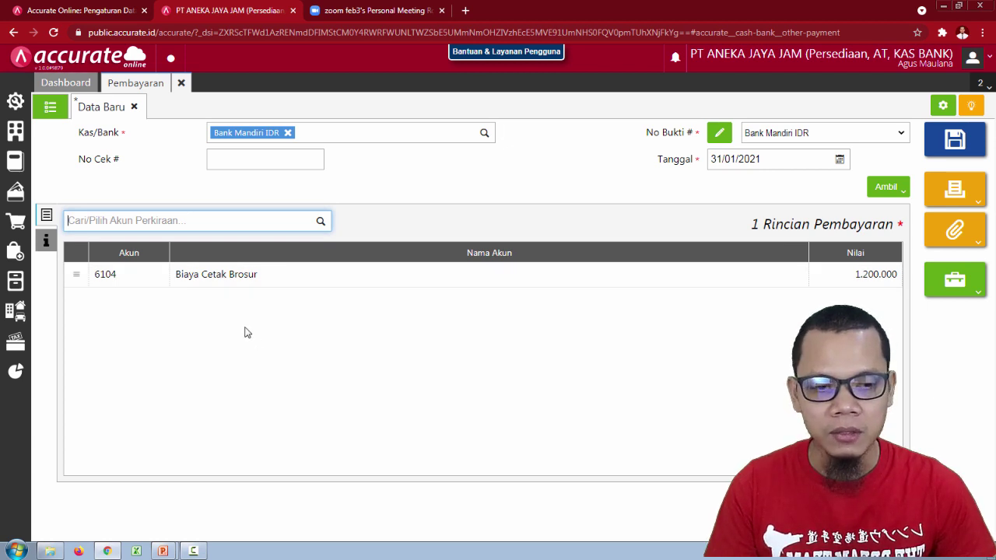
click(936, 143)
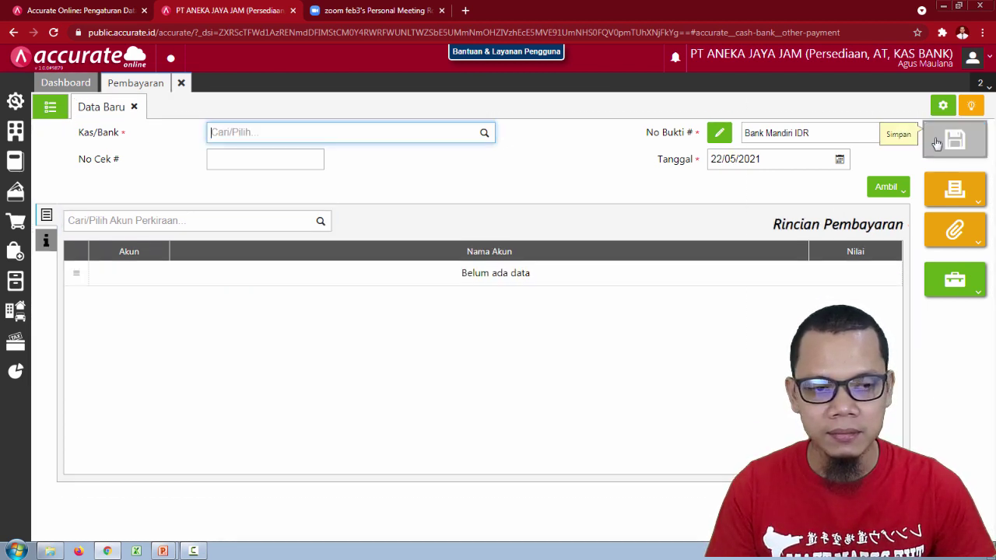
Open the saved Biaya Cetak Brosur payment from the list, examine its journal details and close them.
click(50, 106)
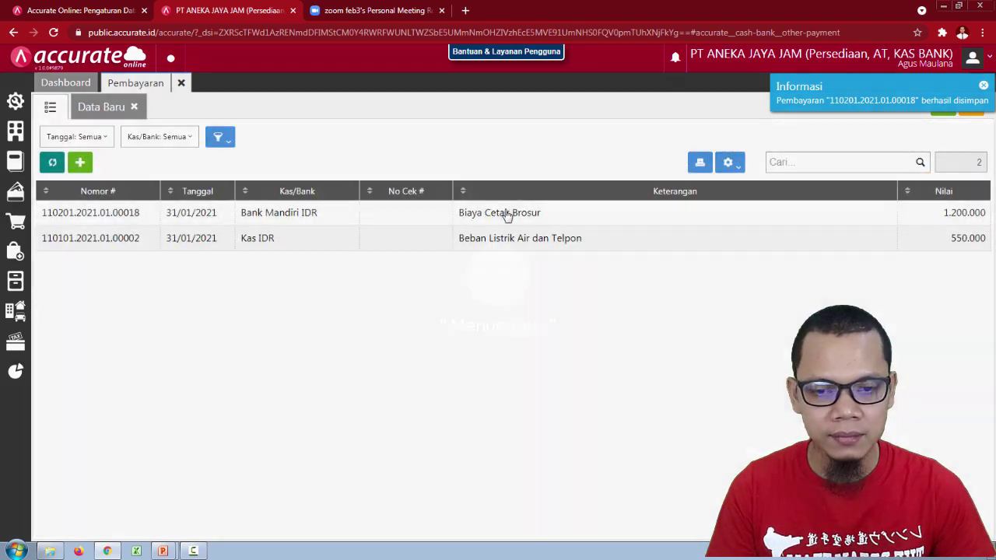
click(470, 216)
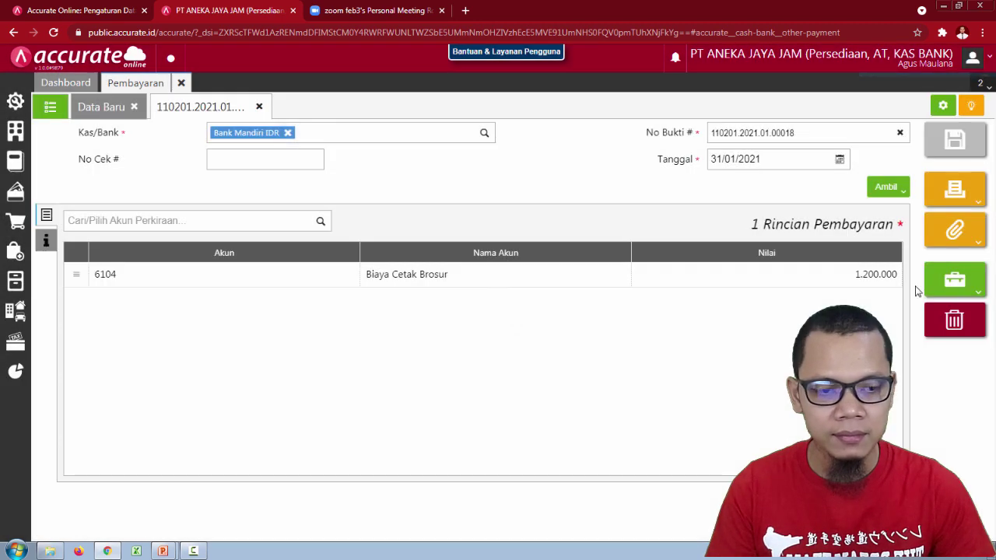
click(964, 300)
click(871, 322)
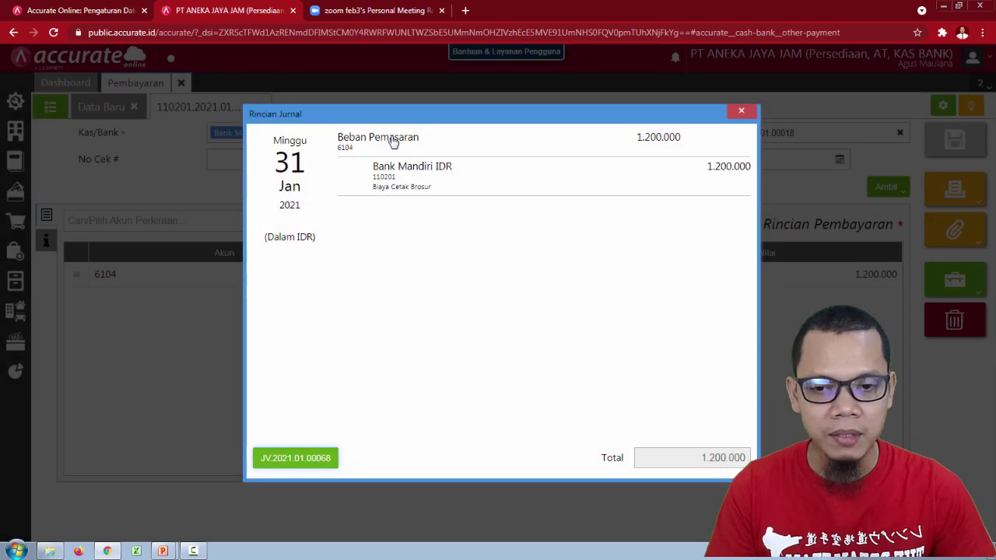
click(739, 113)
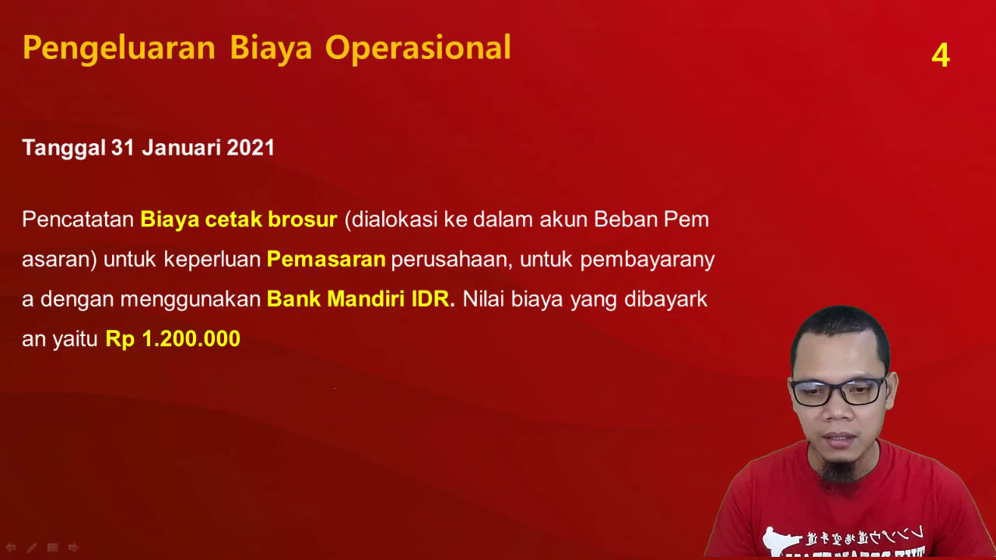
Read the Jurnal Penyesuaian Biaya Dibayar Dimuka case in the presentation, return to Accurate Online and close the payments module.
key(Right)
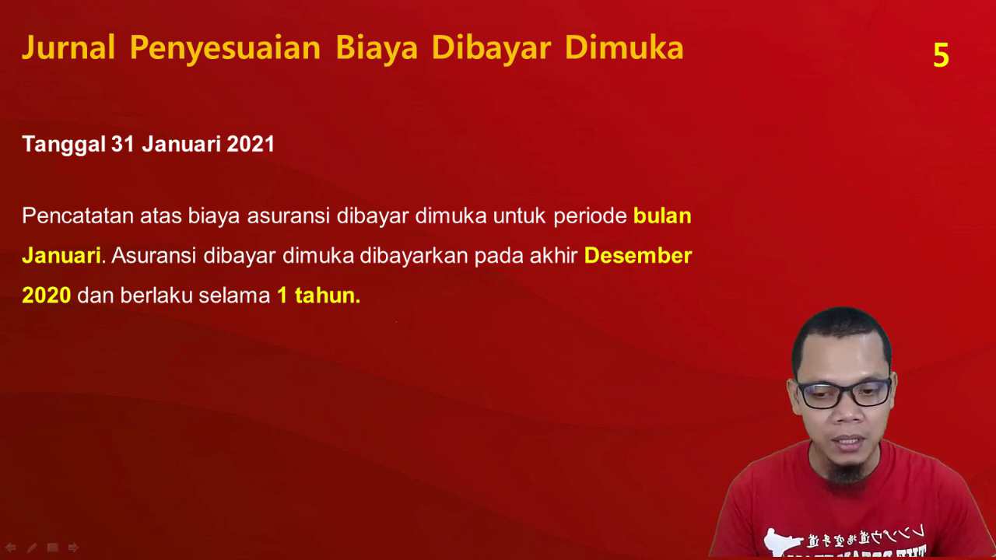
key(alt+Tab)
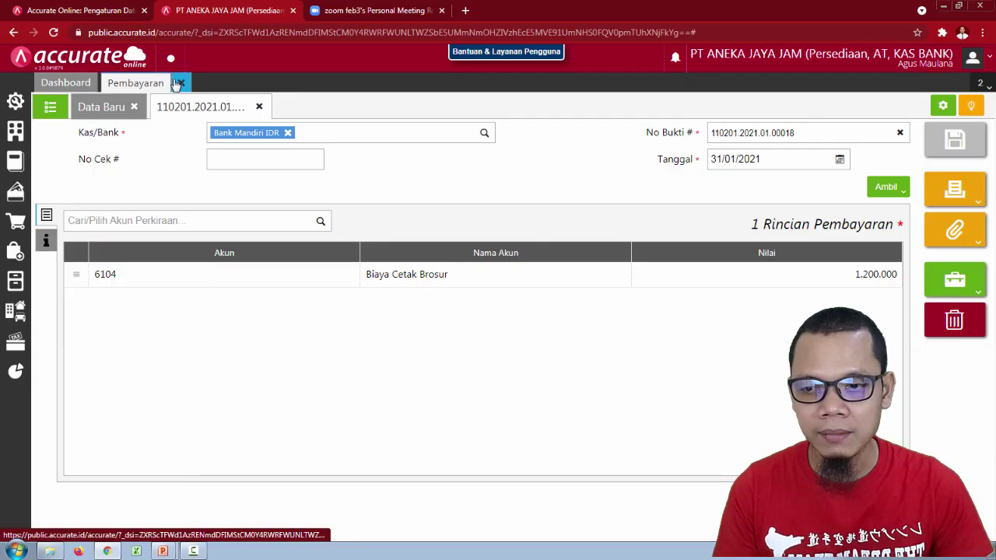
click(178, 82)
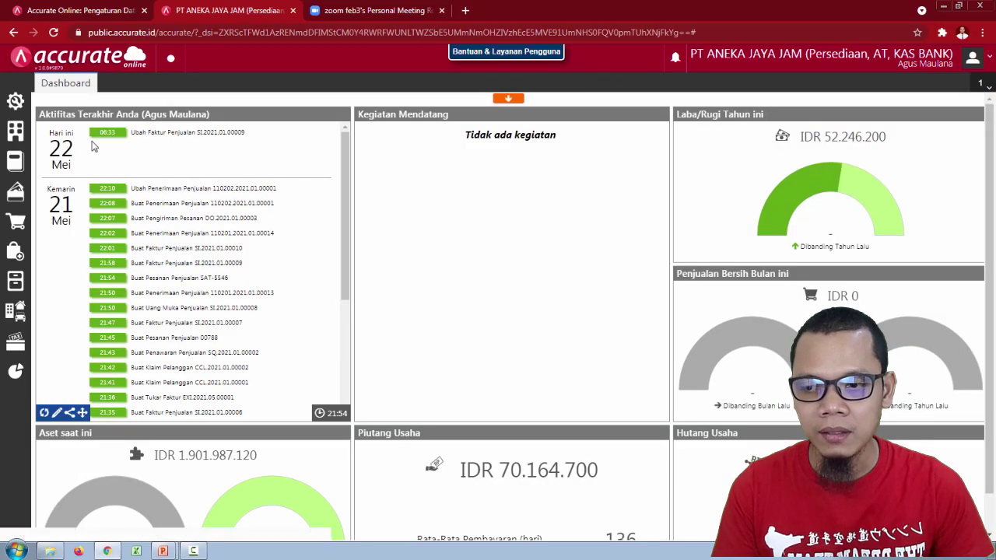
Open the Akun Perkiraan list and look up the balance of the Asuransi Dibayar Dimuka account.
click(15, 161)
click(69, 215)
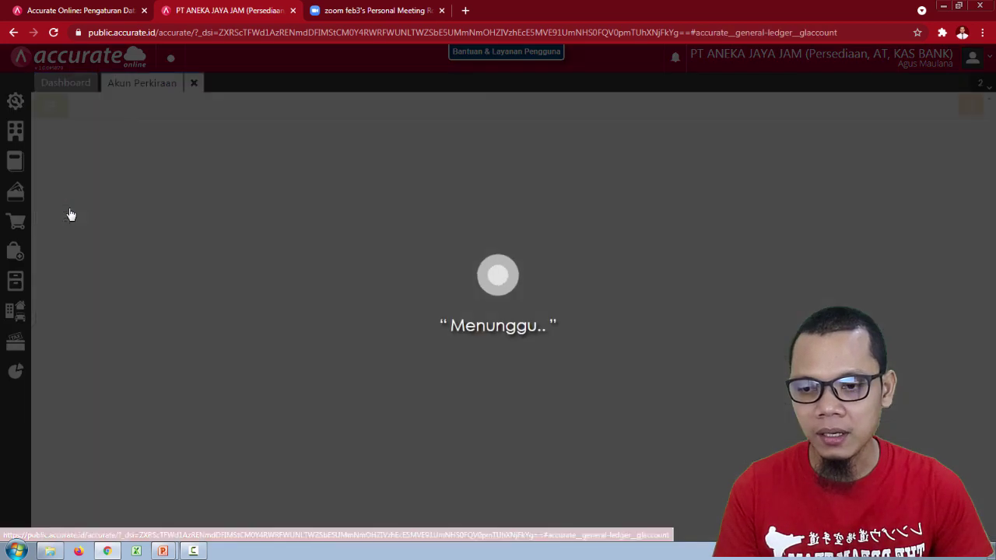
click(48, 116)
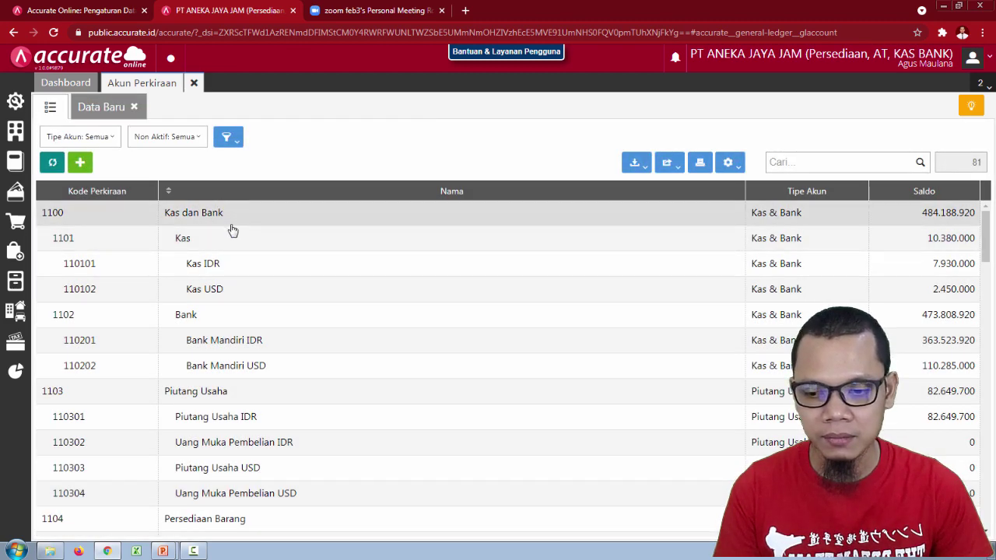
scroll(232, 230, down, 3)
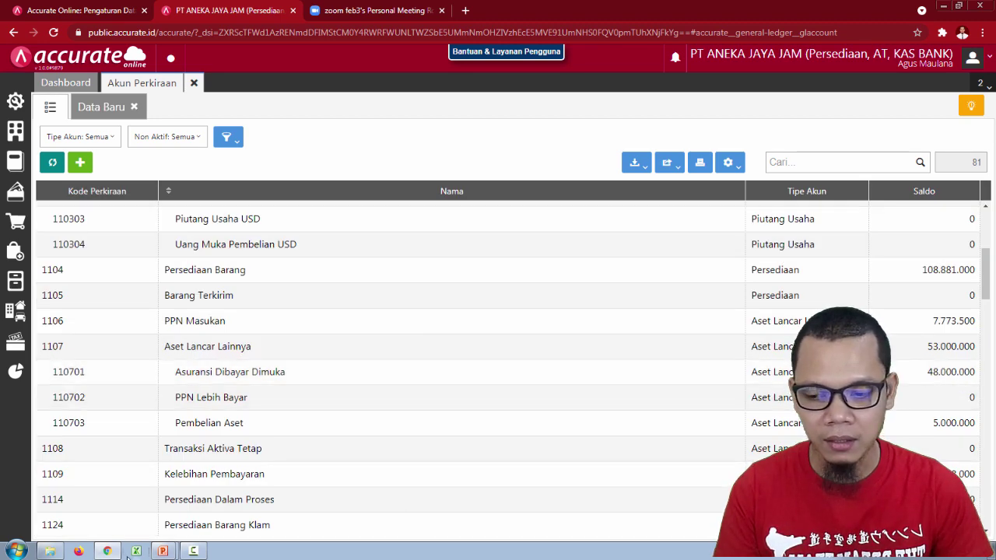
Open Calculator, divide 48000000 by 12 to get the monthly insurance expense, and close it.
click(15, 551)
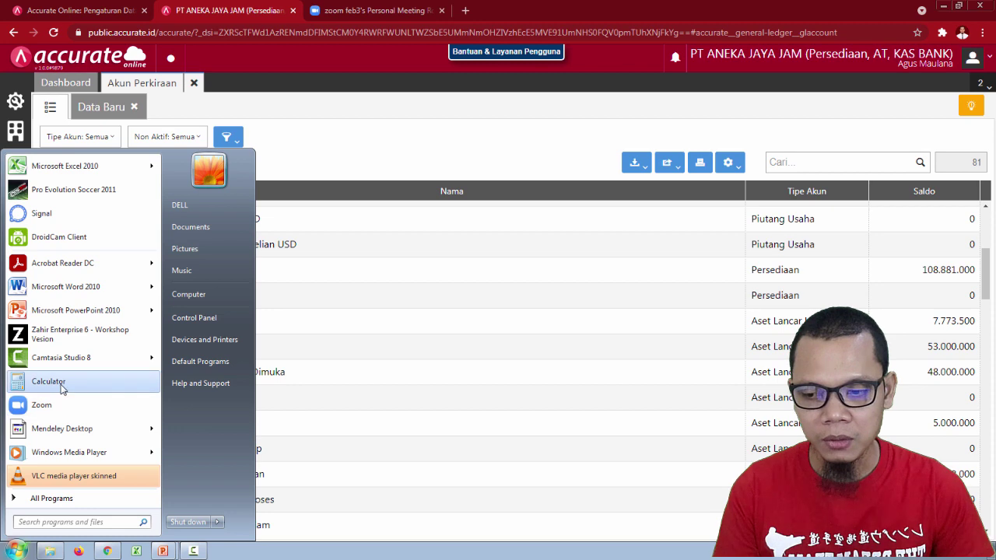
click(48, 381)
text(480)
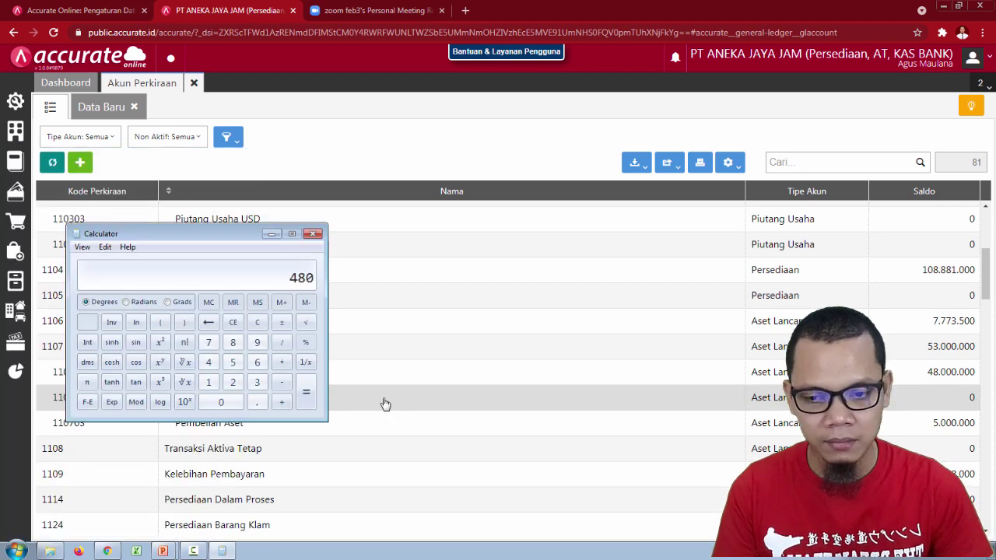
text(00000 / 12)
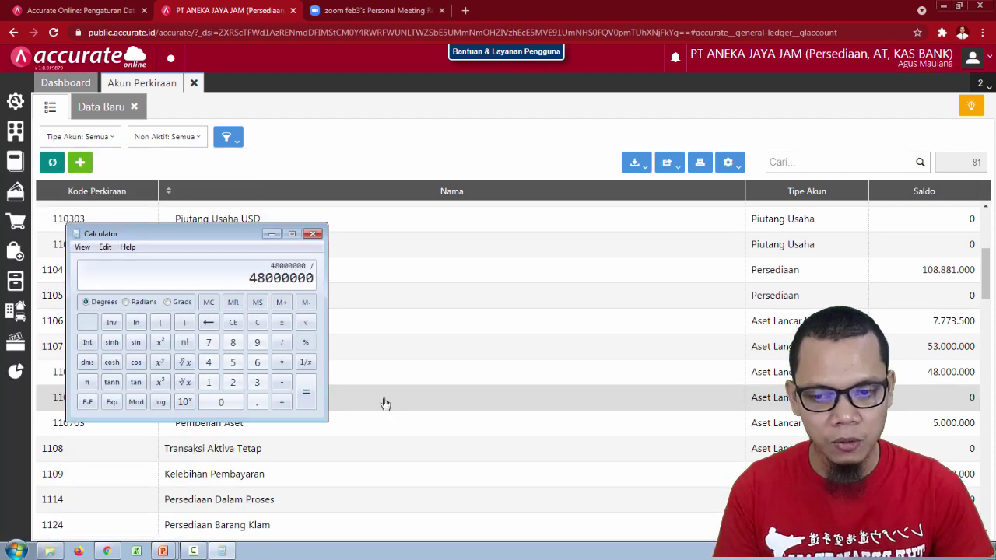
key(Return)
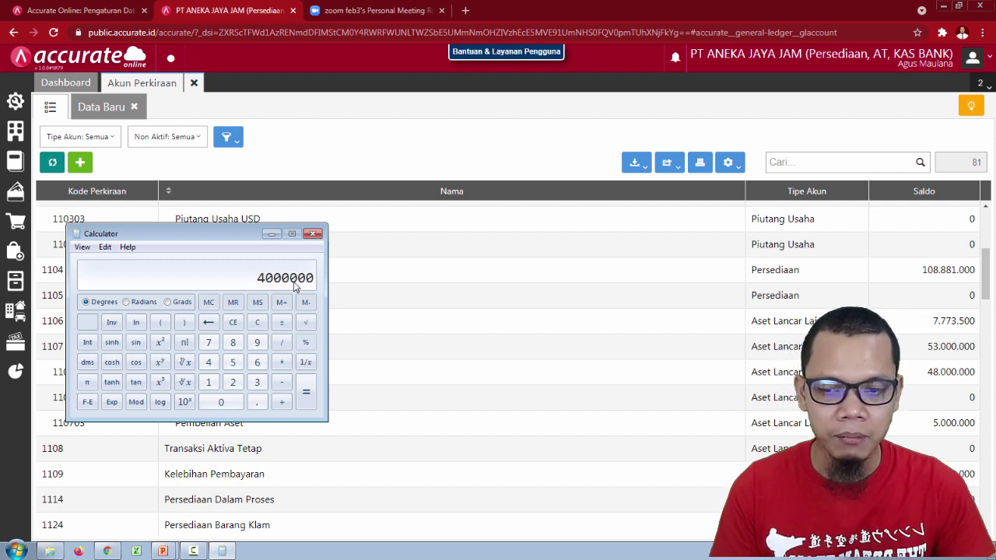
click(312, 233)
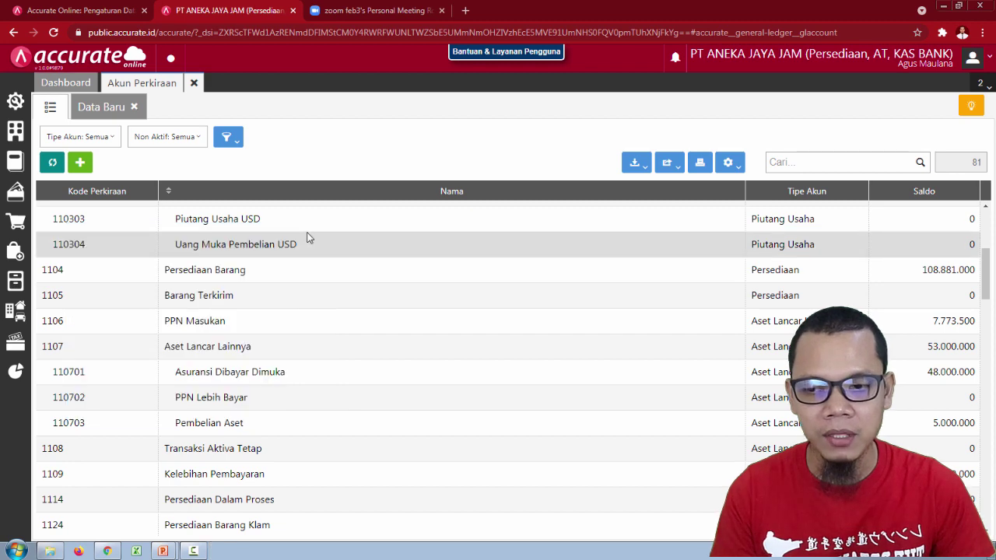
Close the Akun Perkiraan list and start a new Jurnal Umum entry dated 31/01/2021.
click(194, 84)
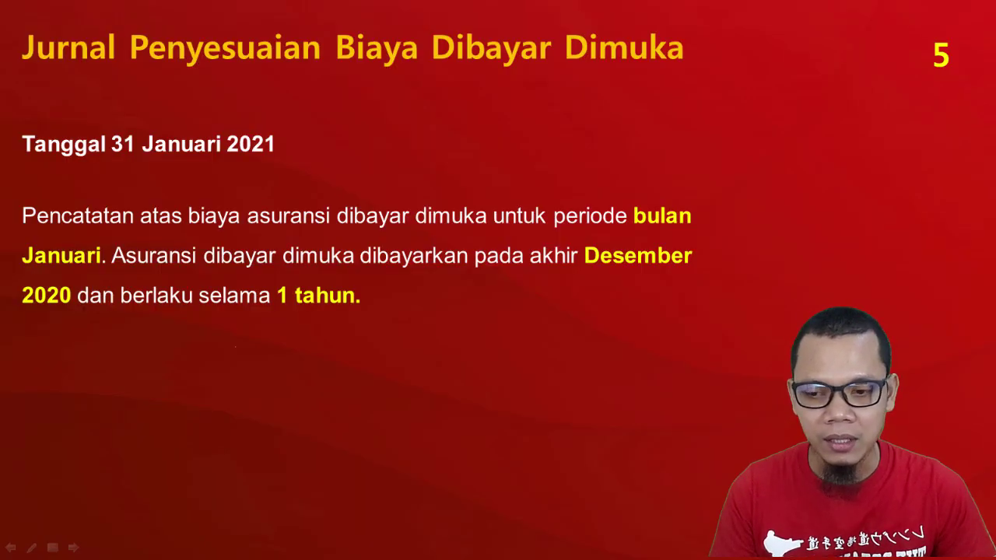
key(alt+Tab)
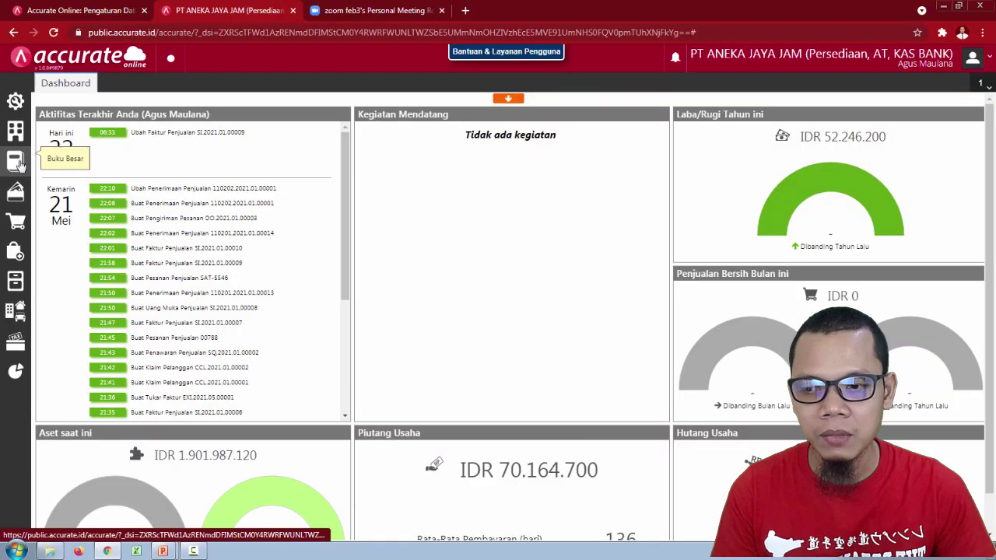
click(16, 161)
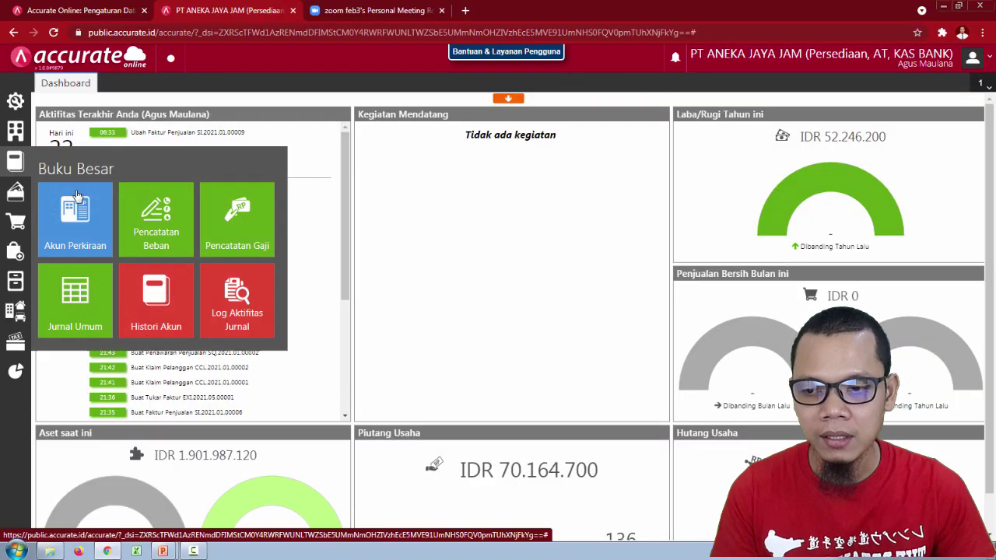
click(78, 301)
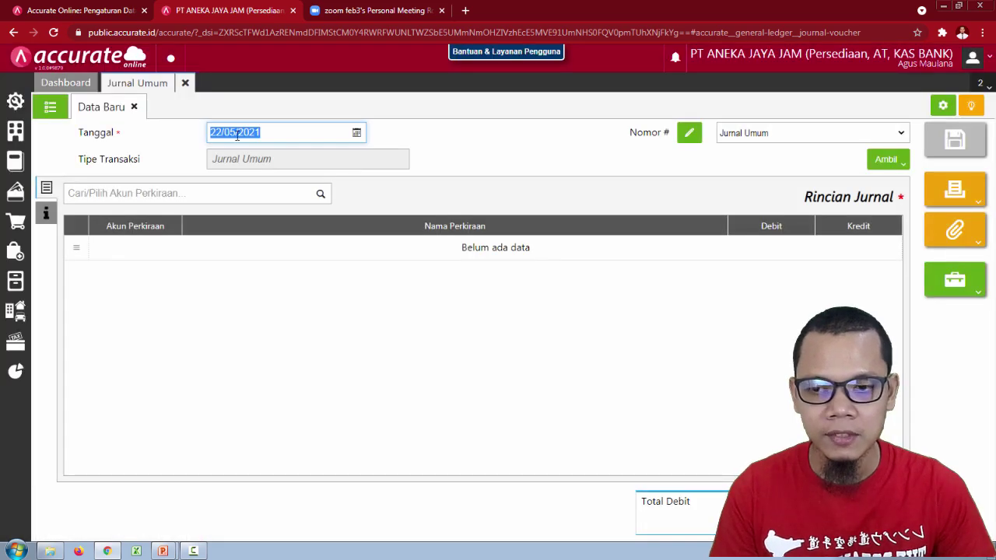
text(310120)
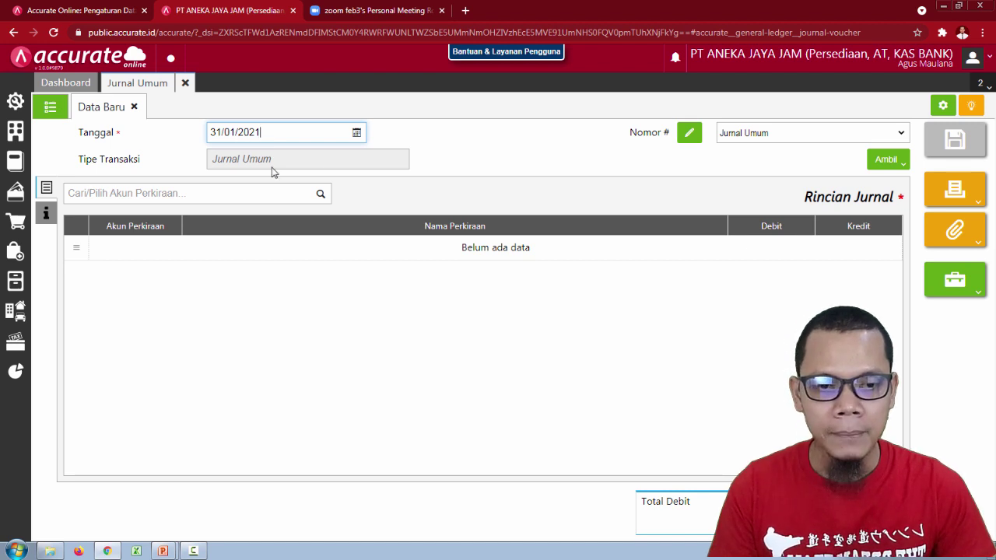
Add the Beban Asuransi account to the journal with a debit of 4.000.000.
click(288, 193)
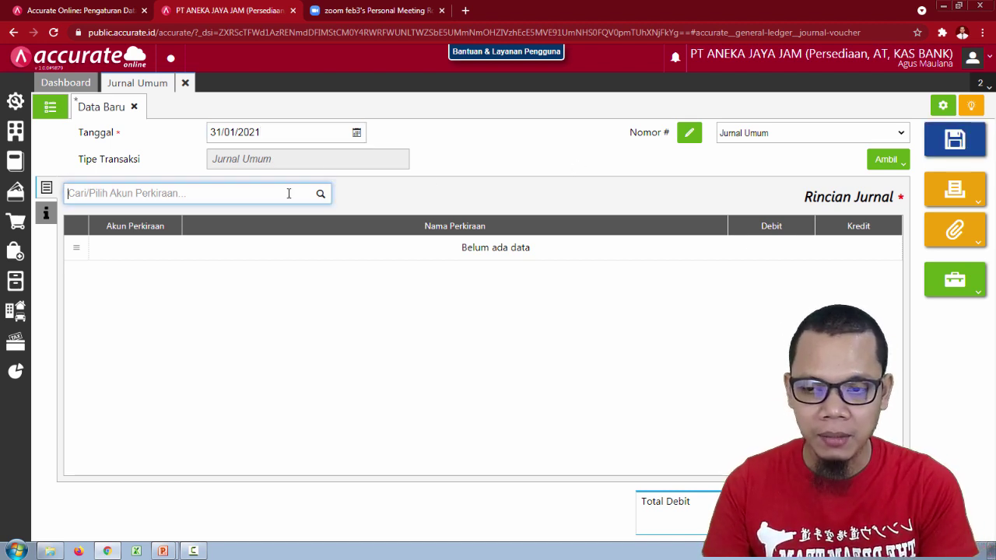
text(be)
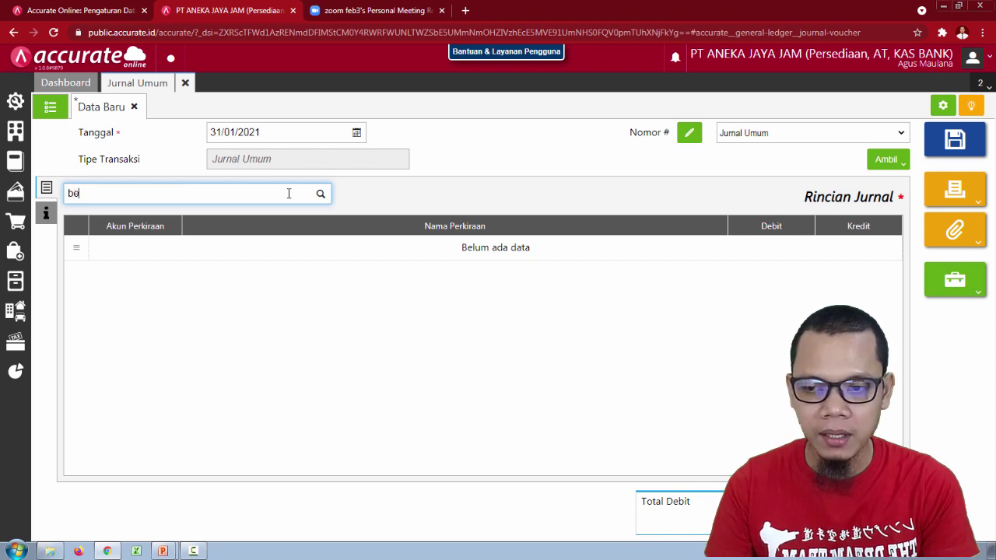
text(ban asu)
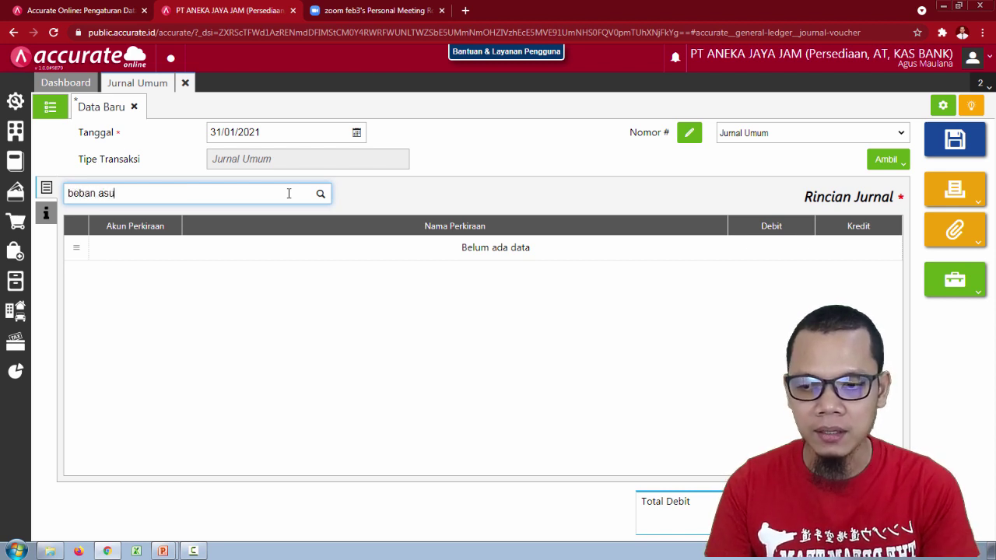
click(256, 233)
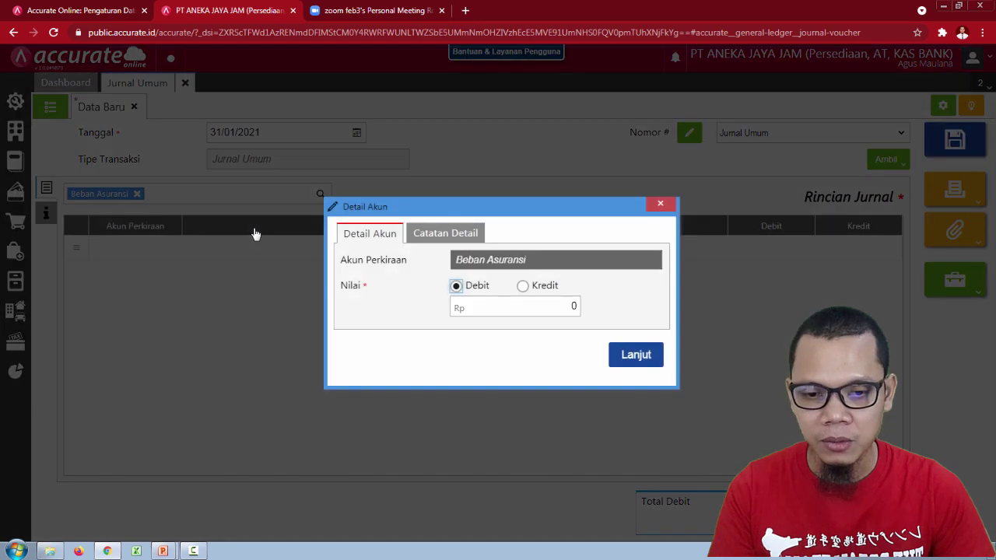
click(520, 305)
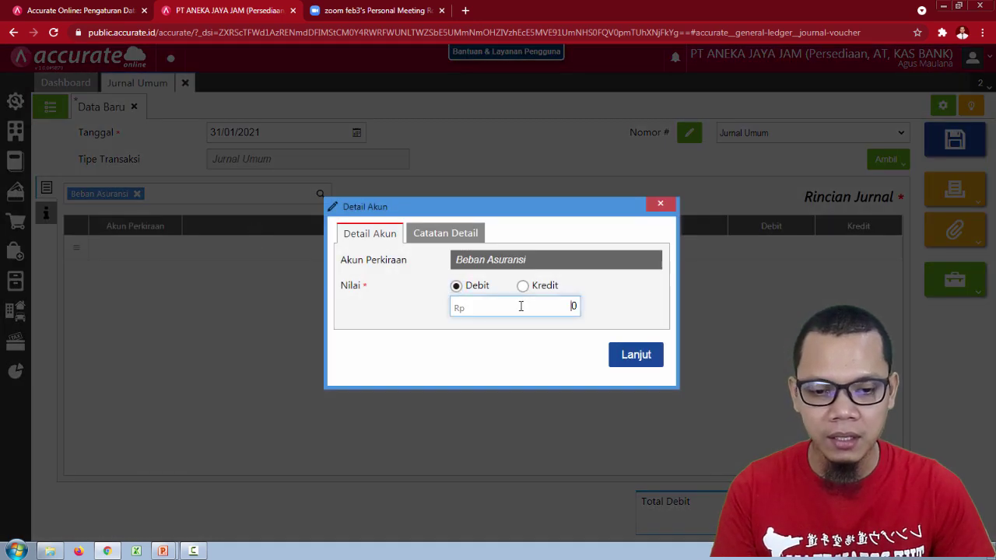
text(4.000.)
text(0)
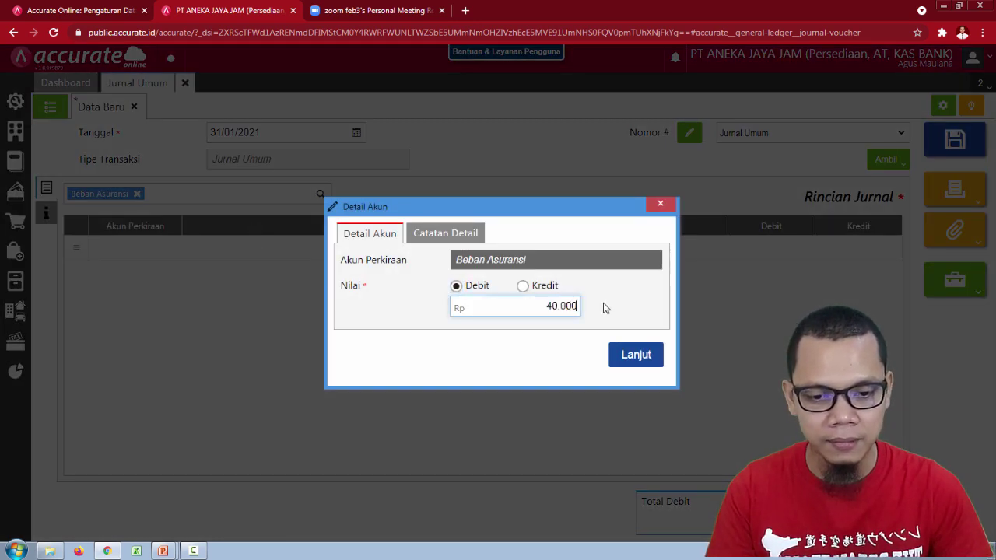
text(00)
click(638, 355)
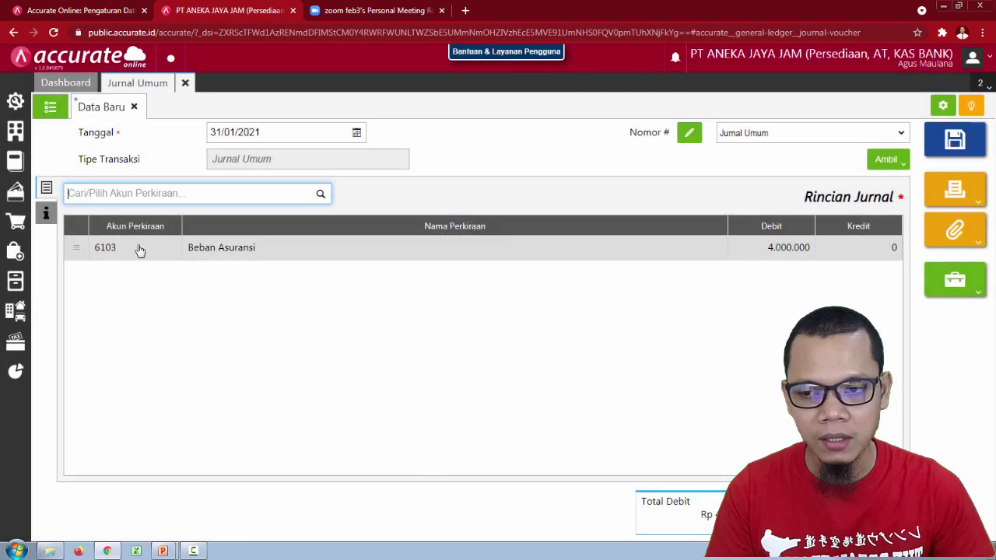
Add Asuransi Dibayar Dimuka with a credit of 4.000.000 and save the journal.
text(asuran)
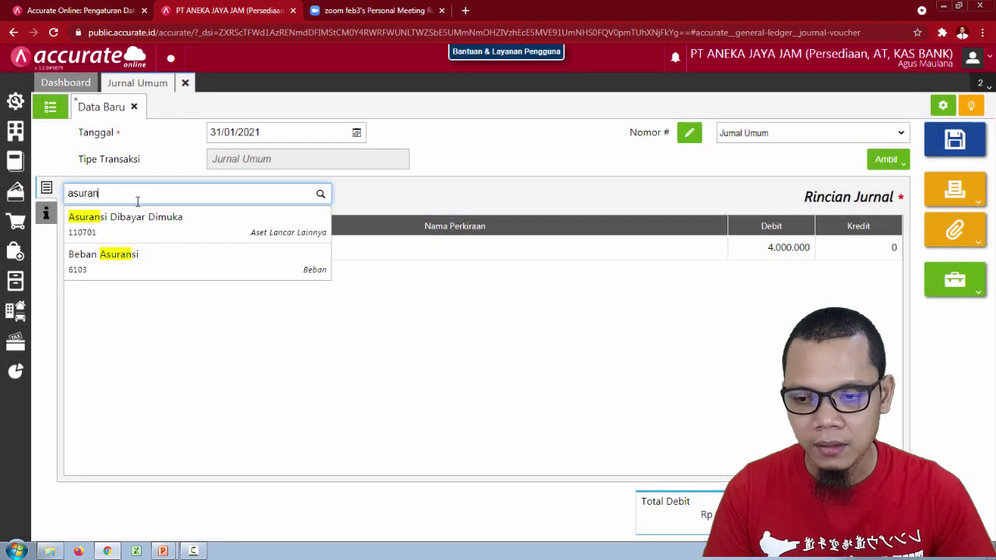
click(147, 219)
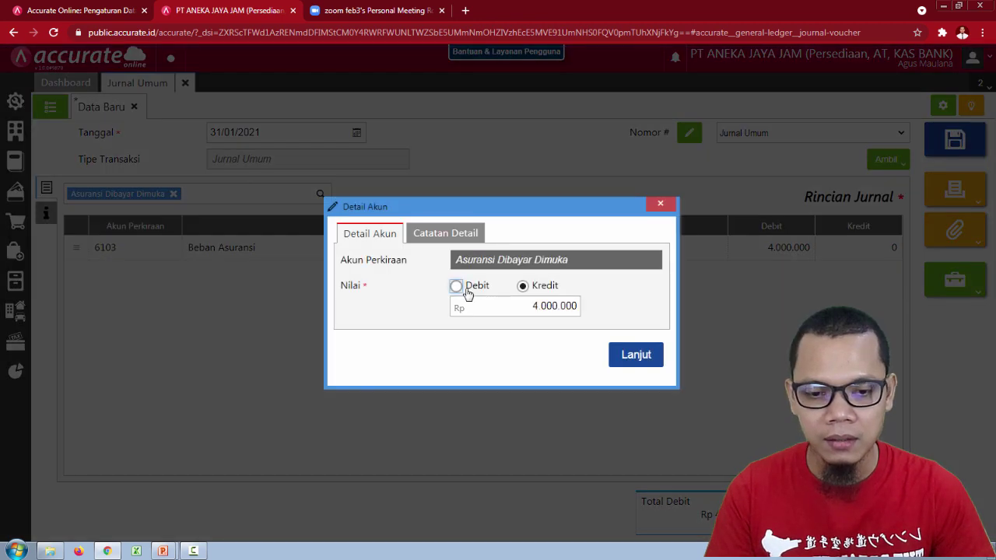
click(646, 355)
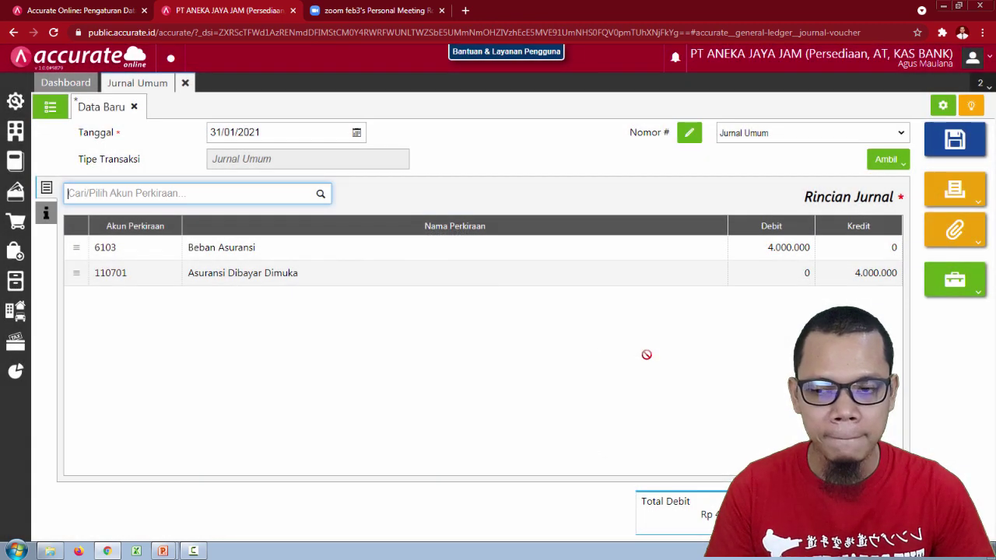
click(48, 215)
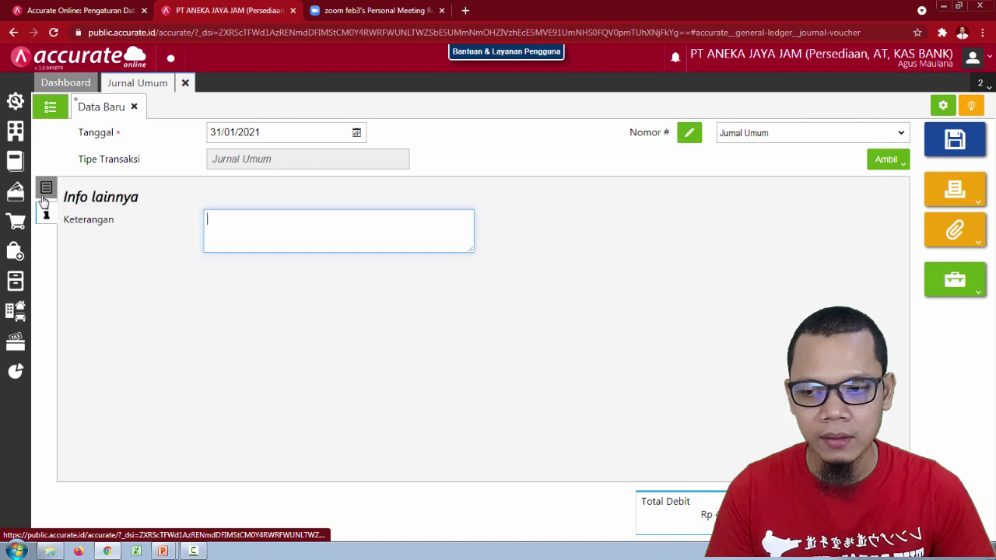
click(46, 189)
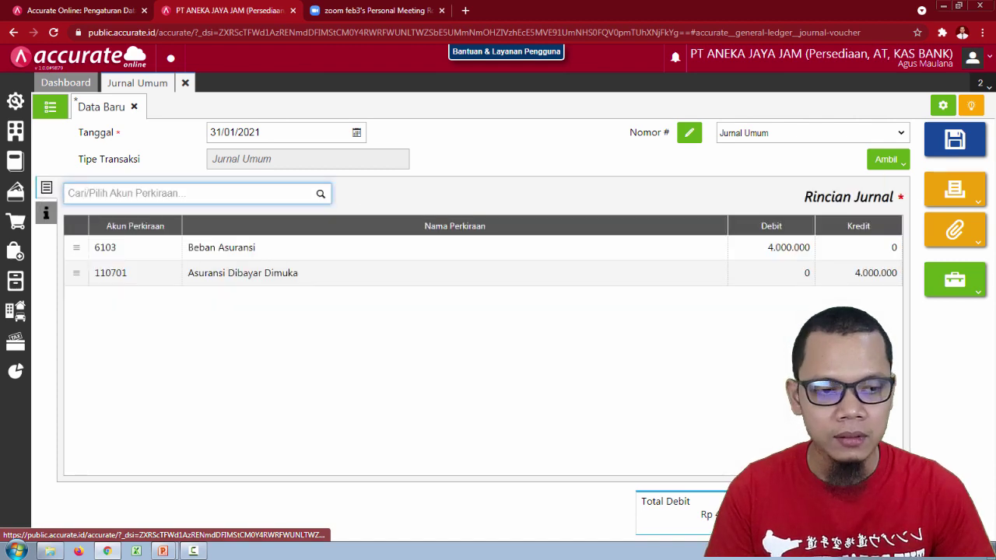
click(962, 154)
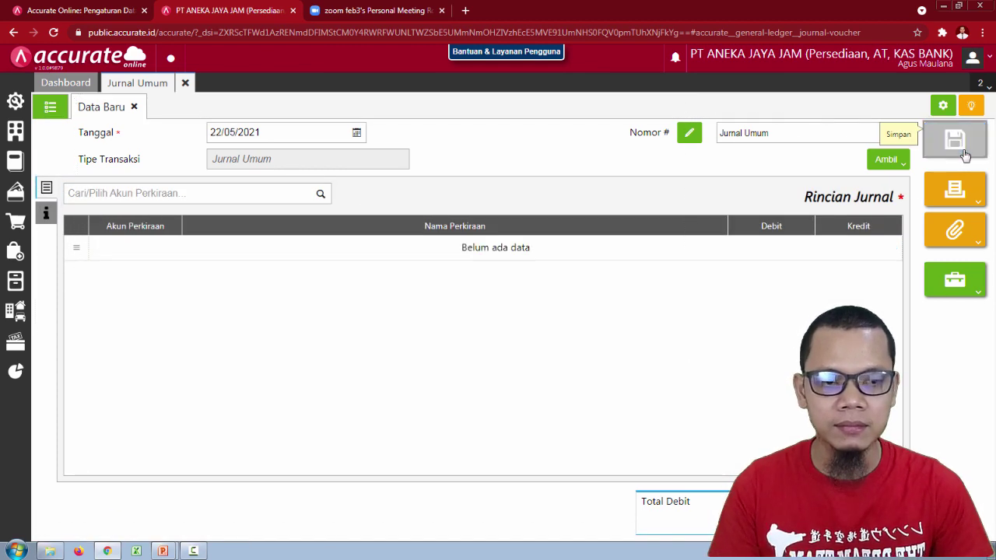
Open the saved 4.000.000 insurance journal from the list and examine its entries and activity log.
click(64, 107)
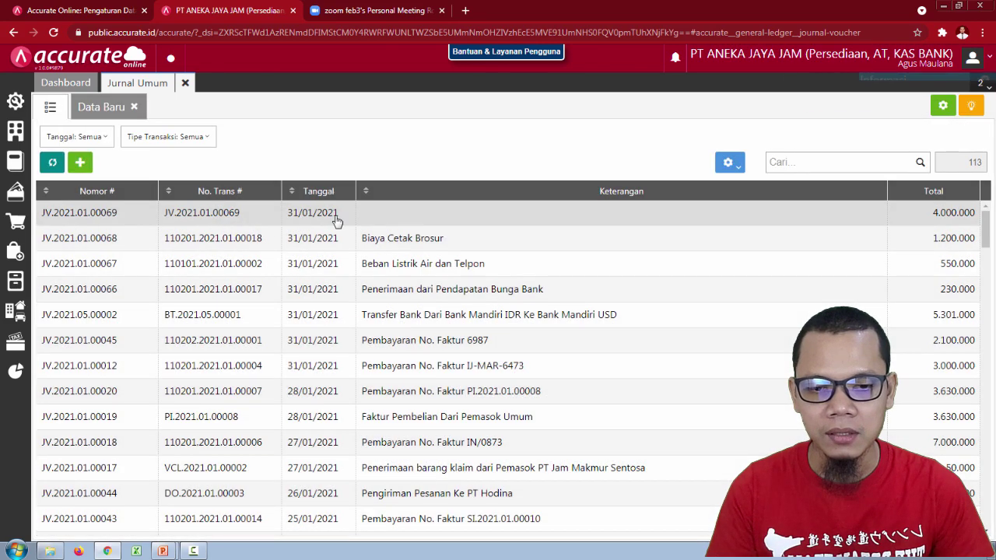
click(336, 217)
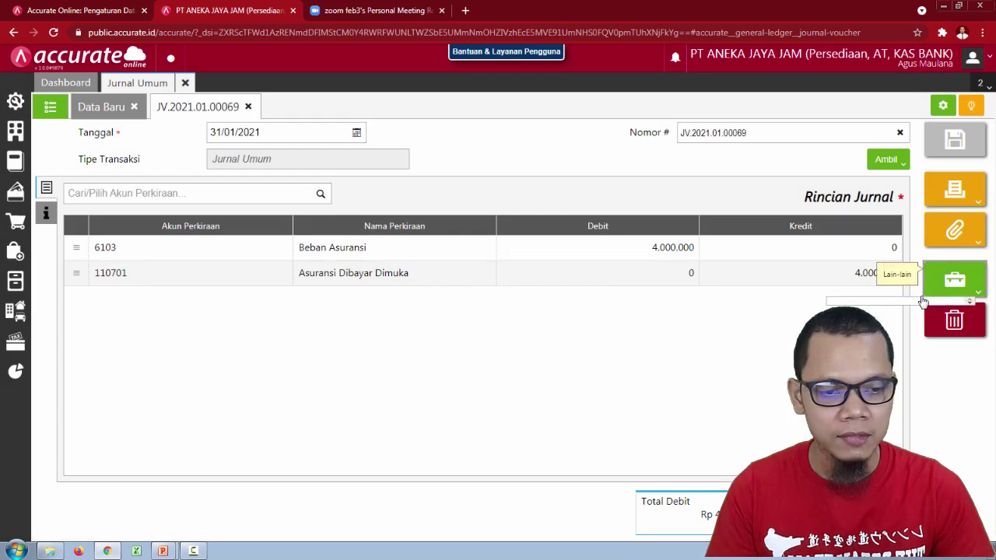
click(962, 268)
click(895, 356)
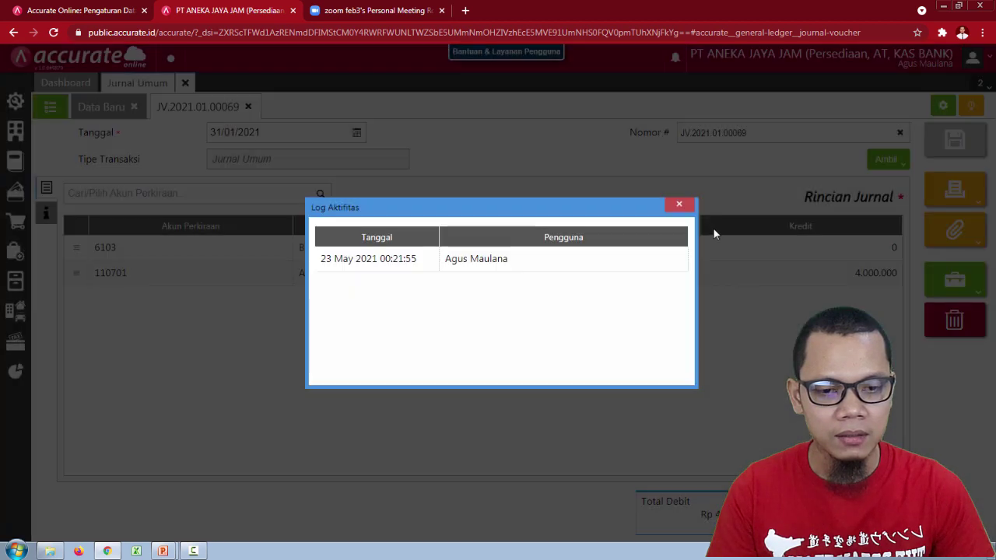
click(678, 204)
click(956, 278)
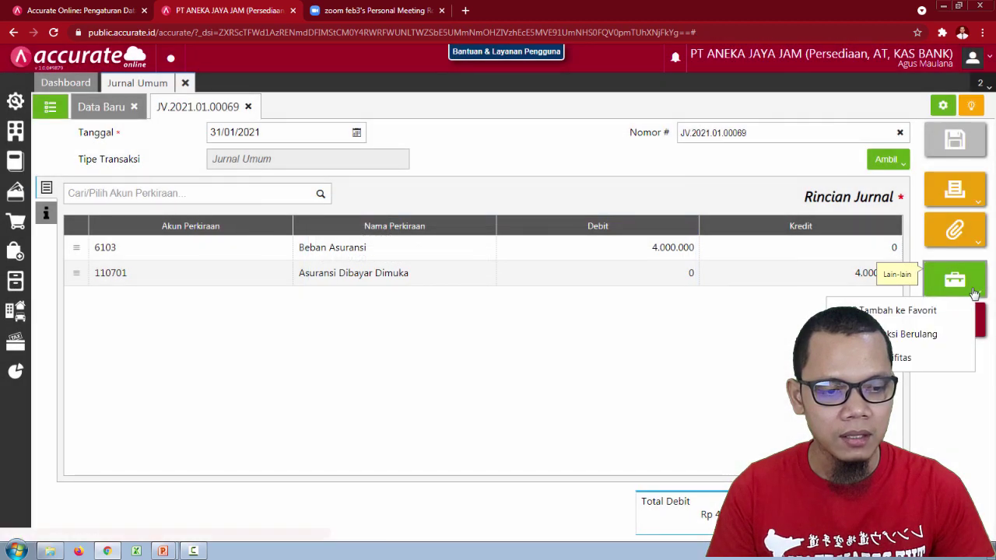
click(770, 345)
click(963, 247)
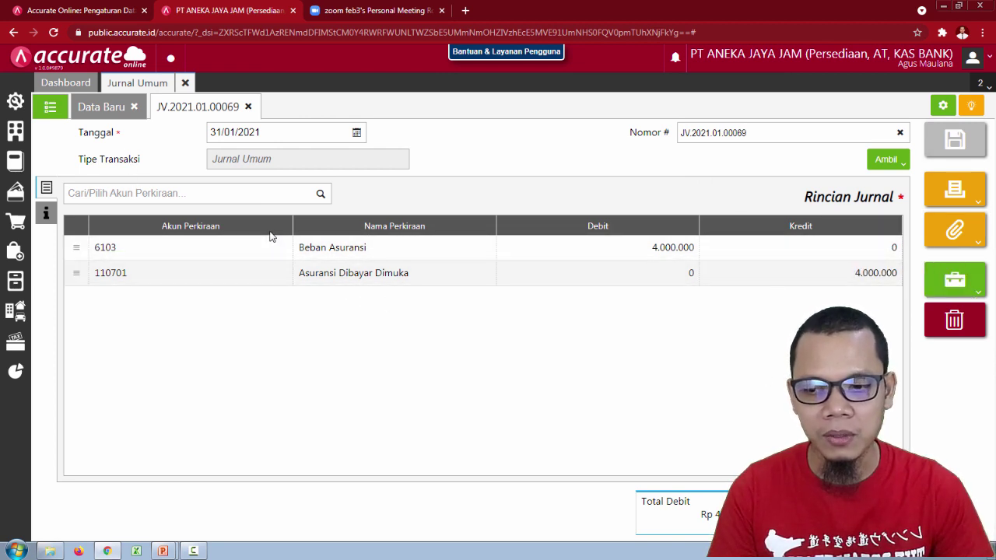
Close the Jurnal Umum module, read the Jurnal Penyesuaian PPN case in the presentation and return to Accurate Online.
click(184, 84)
key(alt+Tab)
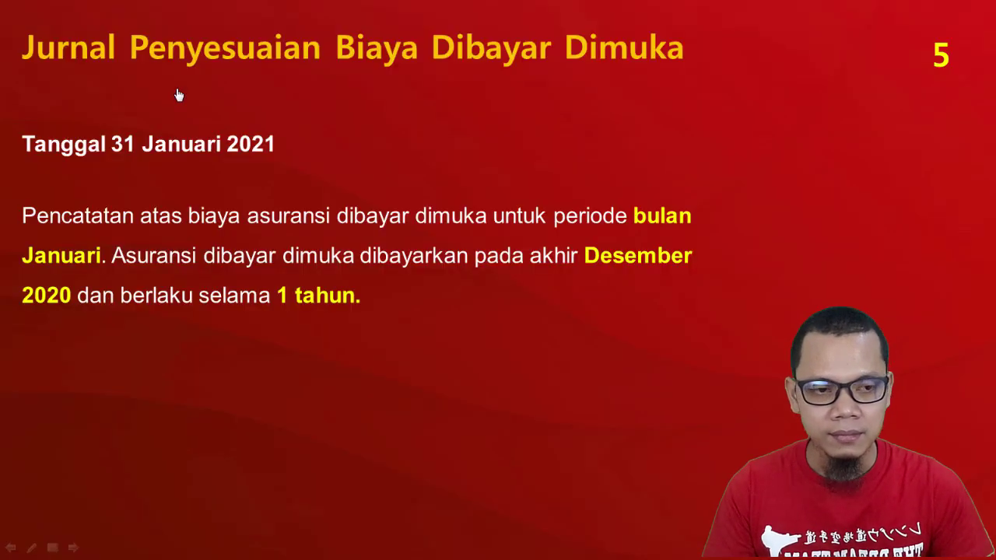
key(Right)
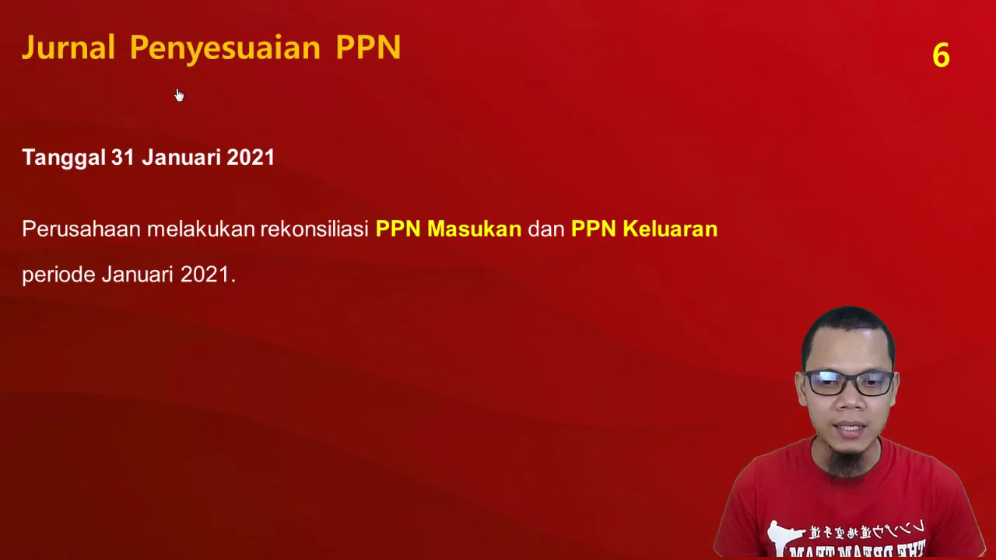
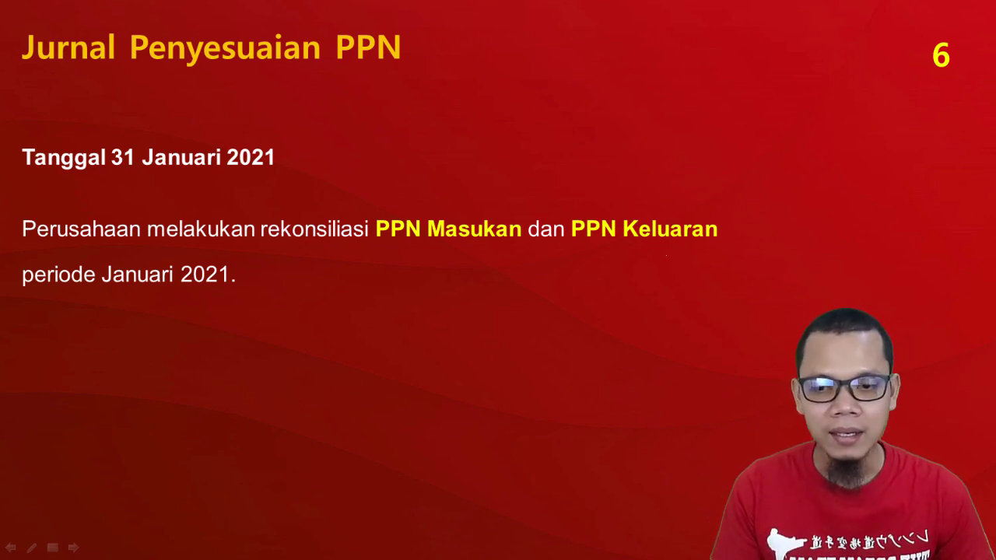
key(alt+Tab)
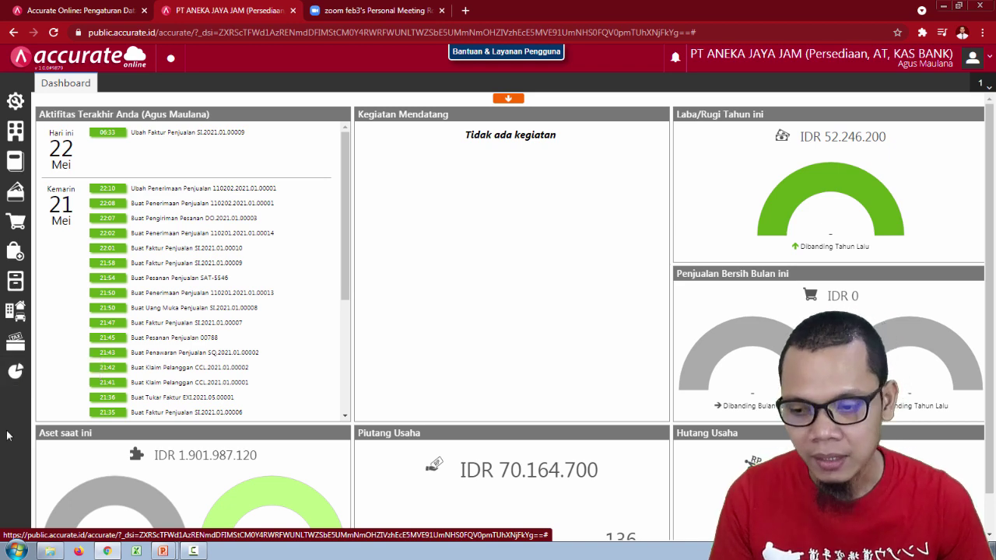
Open the Rekonsiliasi PPN Lebih/Kurang Bayar report from the Pajak category of Daftar Laporan.
click(17, 372)
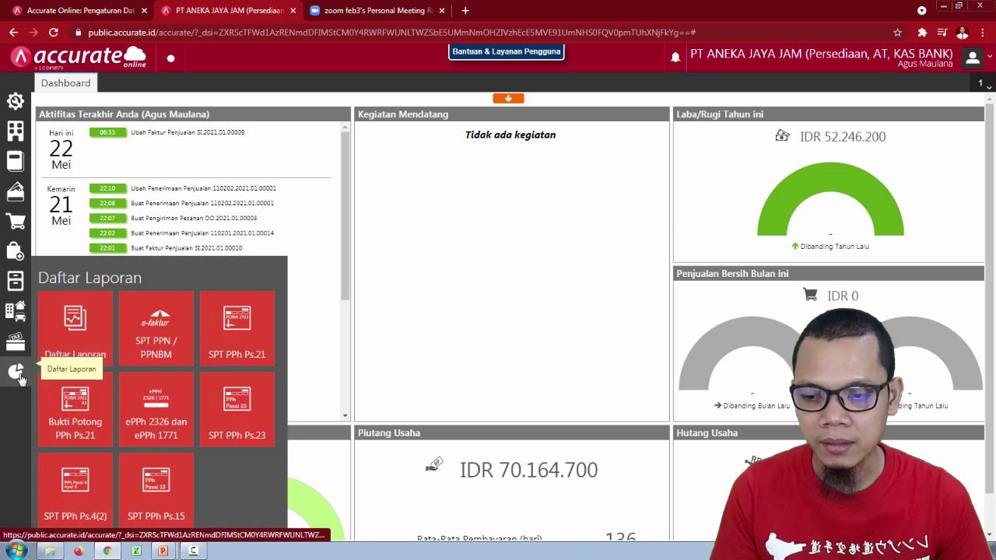
click(84, 344)
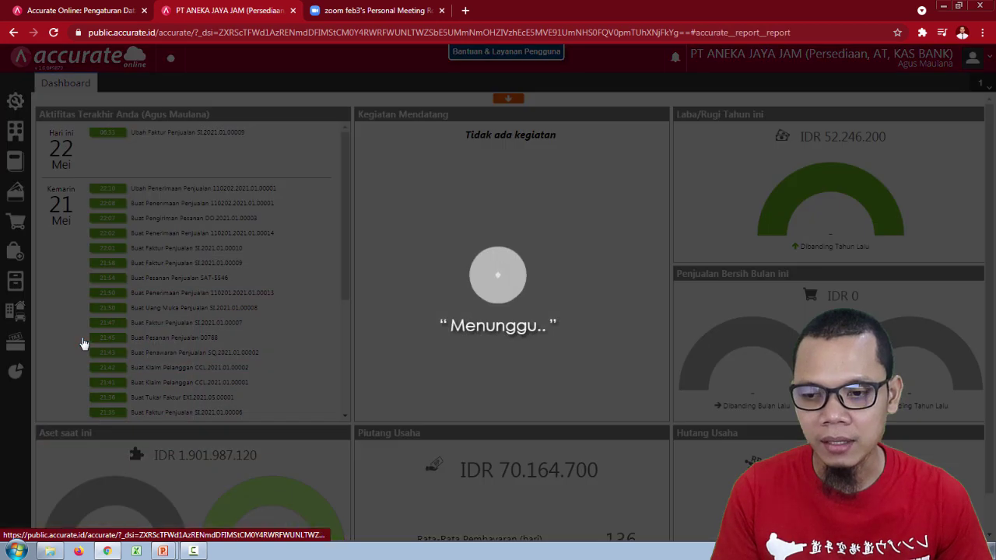
scroll(129, 459, down, 2)
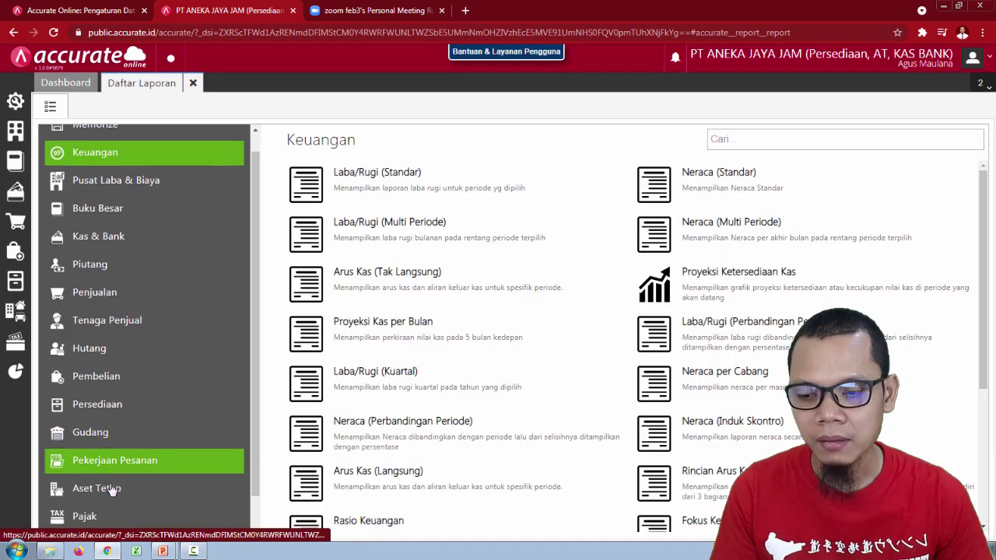
click(111, 469)
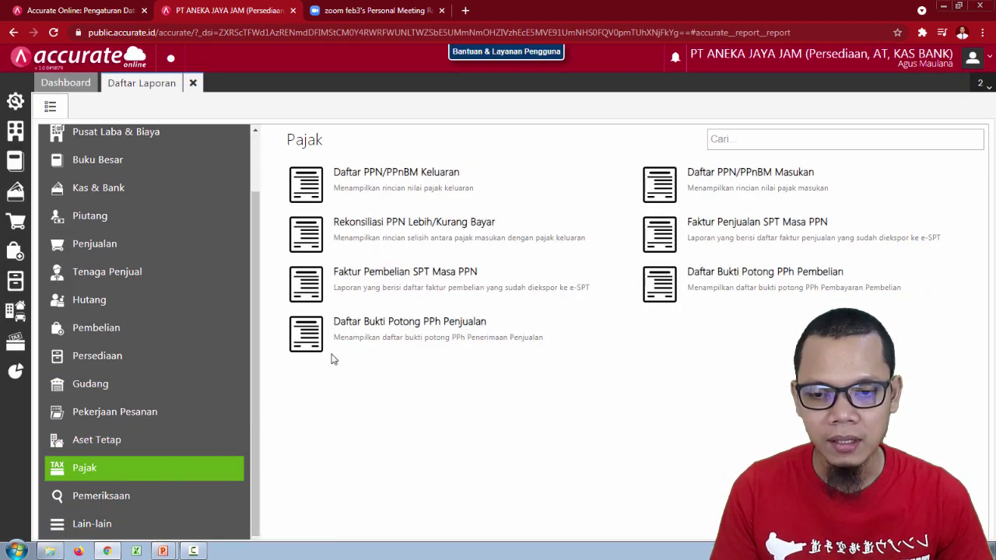
click(455, 226)
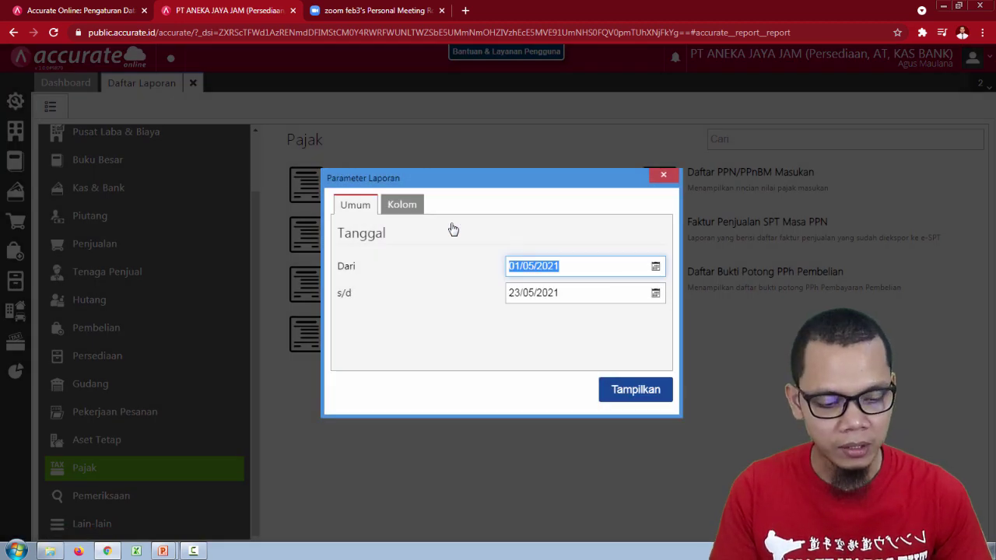
Display the PPN reconciliation report for 01/01/2021 to 31/01/2021 and look through its tax entries.
text(01/01/2021)
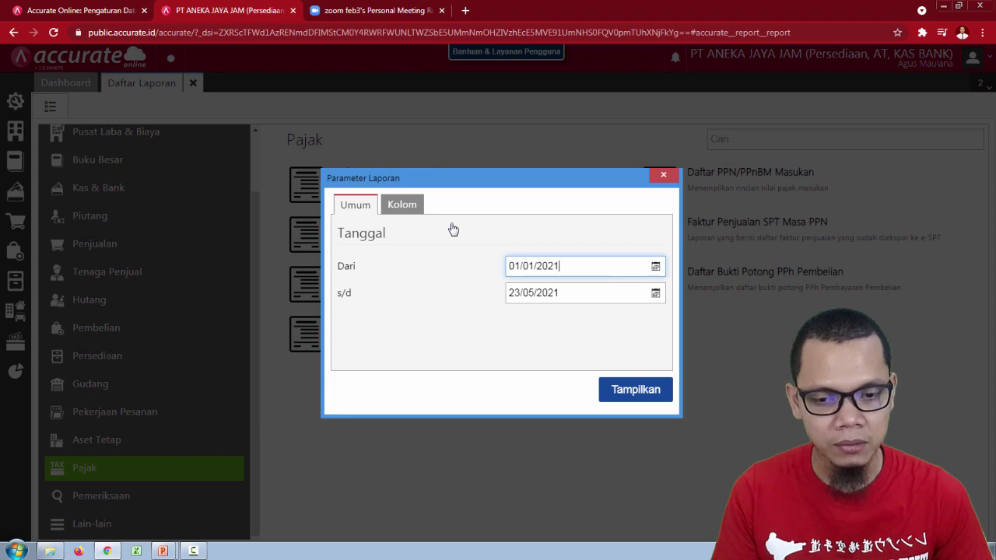
key(Tab)
text(31/01/2021)
click(624, 393)
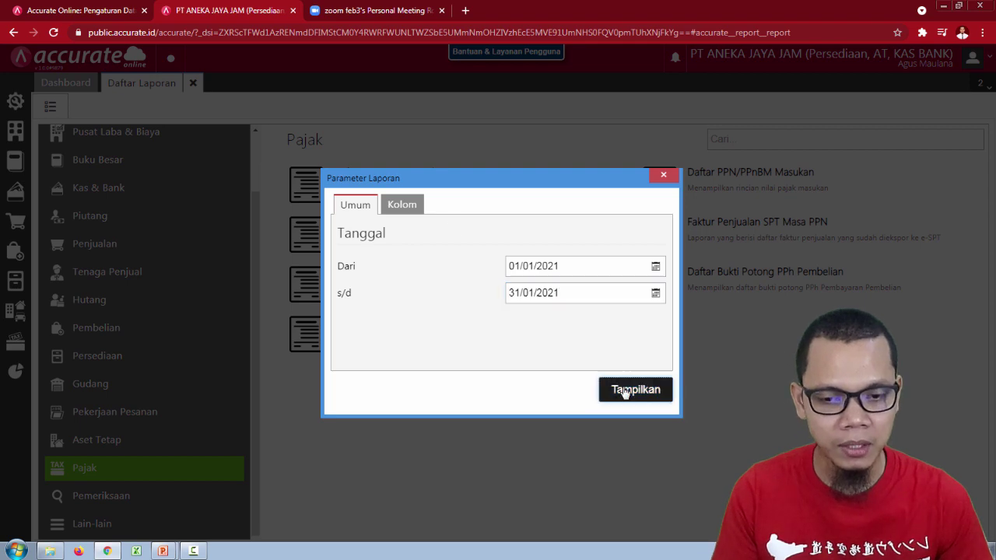
scroll(609, 381, down, 1)
scroll(609, 381, down, 2)
scroll(609, 381, up, 3)
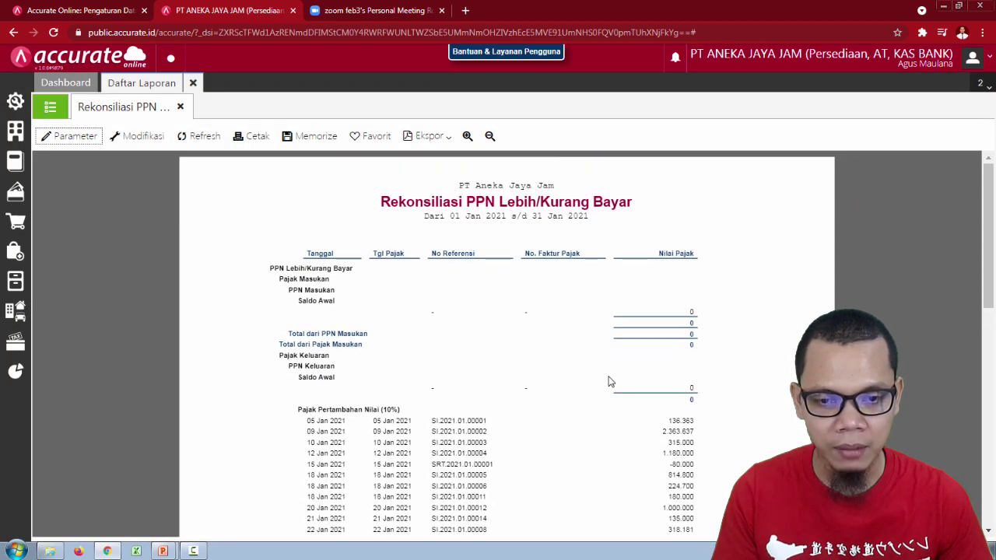
Examine the January PPN Keluaran and PPN Masukan entries, their totals and the Total dari PPN Lebih/Kurang Bayar in the reconciliation report.
scroll(609, 381, down, 4)
scroll(347, 264, up, 2)
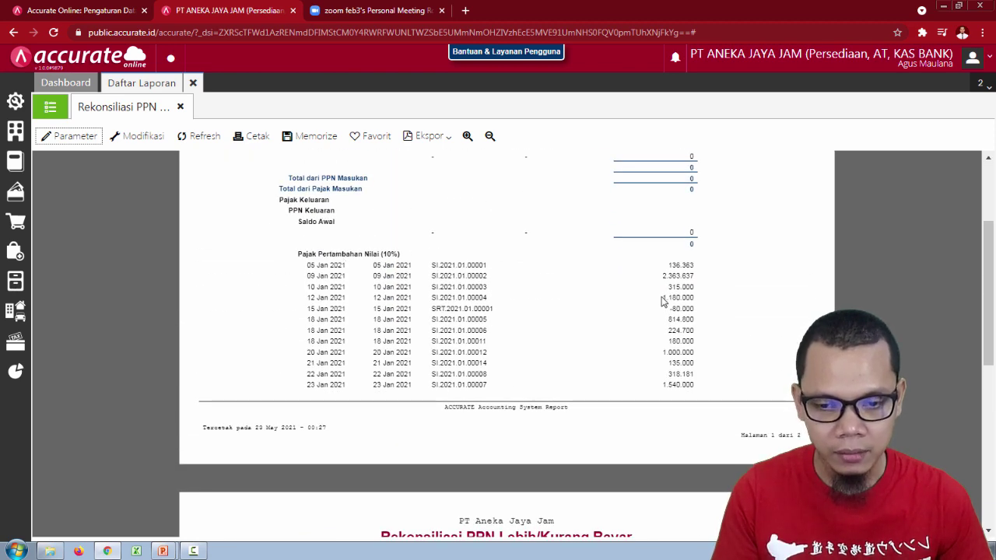
scroll(527, 318, down, 2)
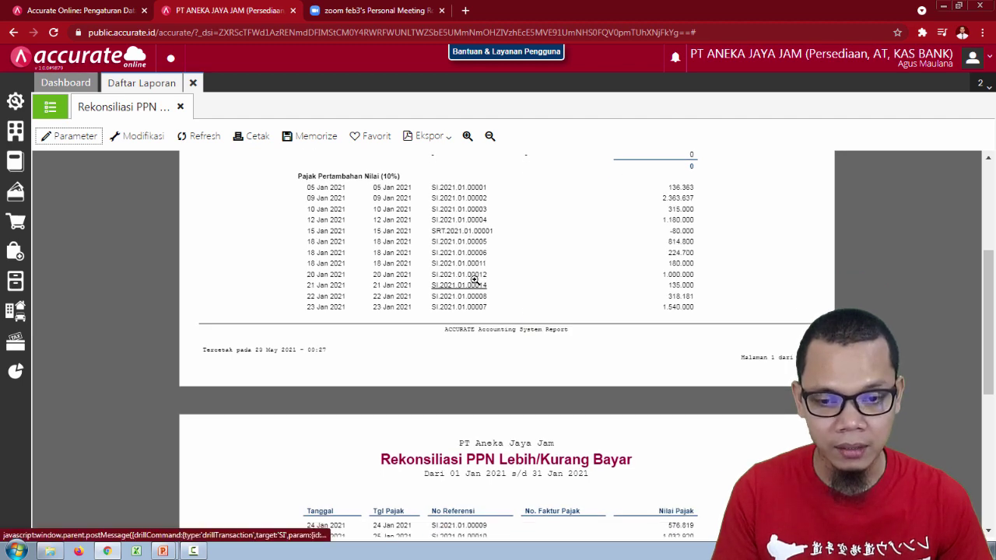
scroll(476, 283, down, 2)
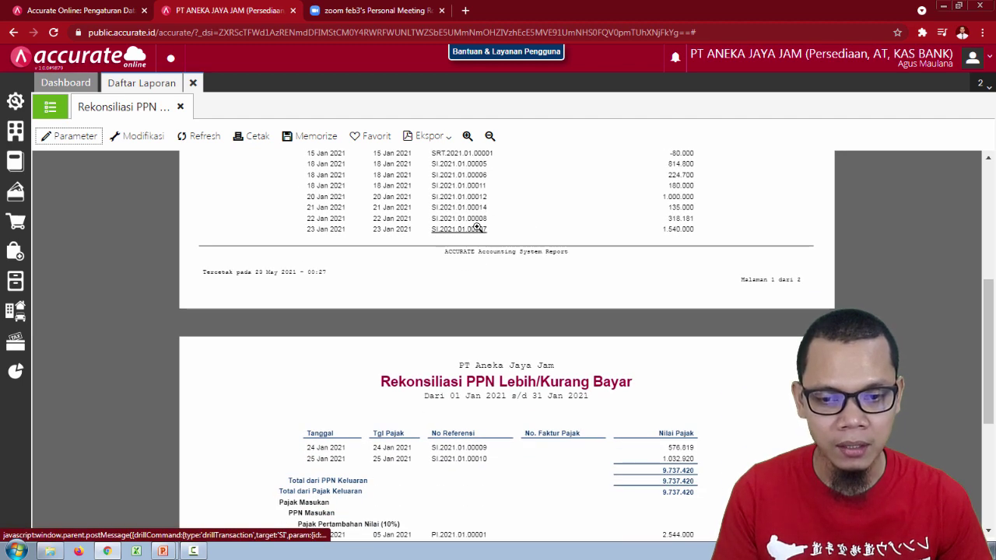
scroll(477, 227, down, 4)
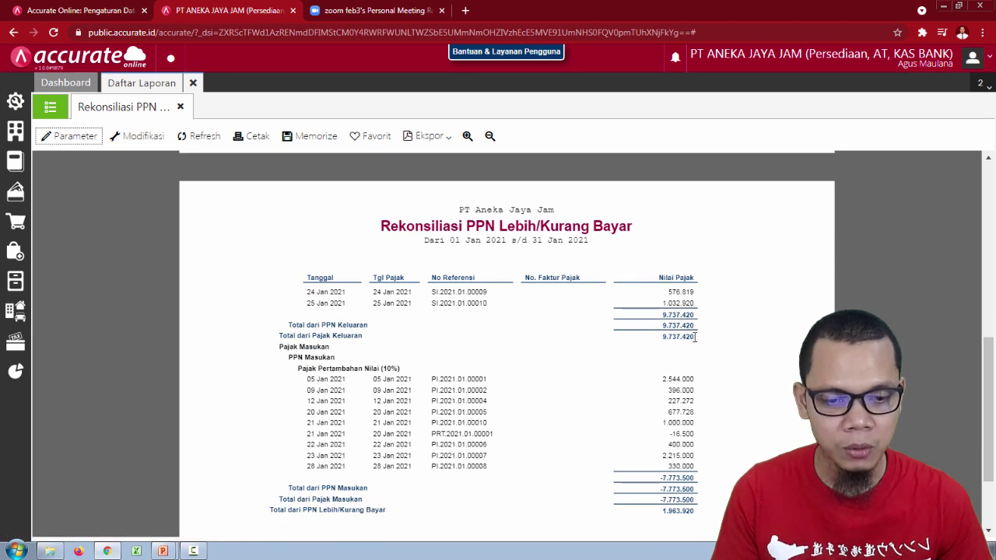
scroll(695, 336, down, 3)
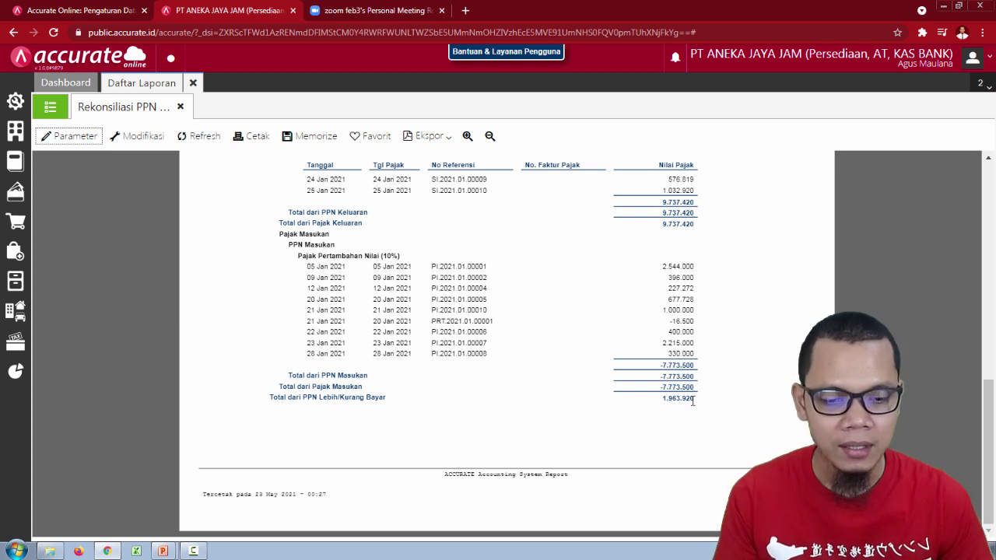
drag(692, 402, 658, 404)
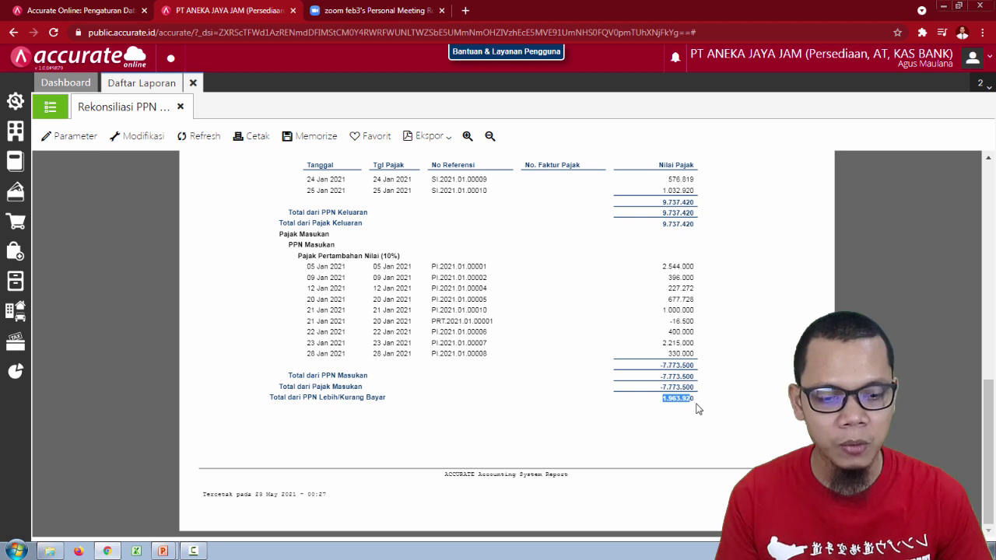
click(695, 399)
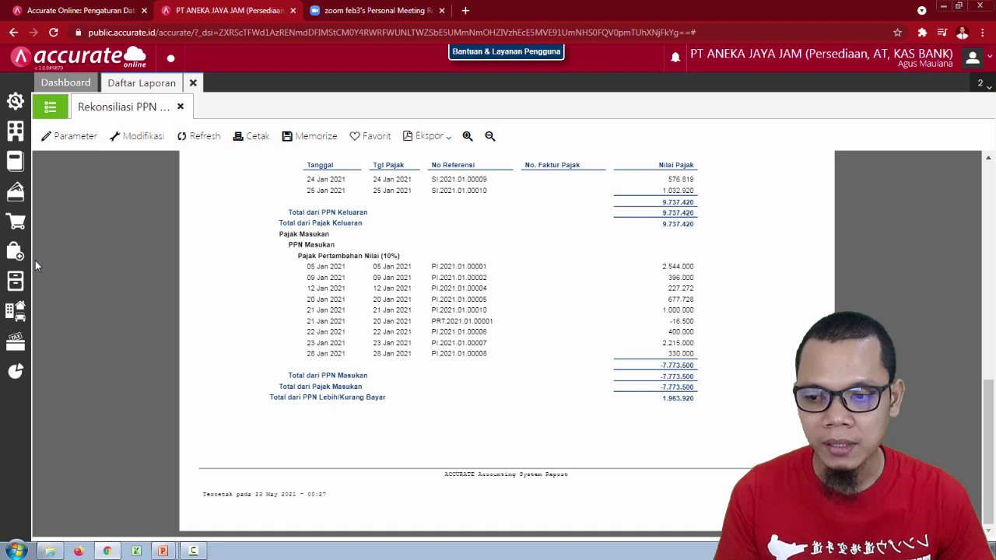
Open a new Jurnal Umum entry from Buku Besar and date it 31/01/2021.
click(14, 160)
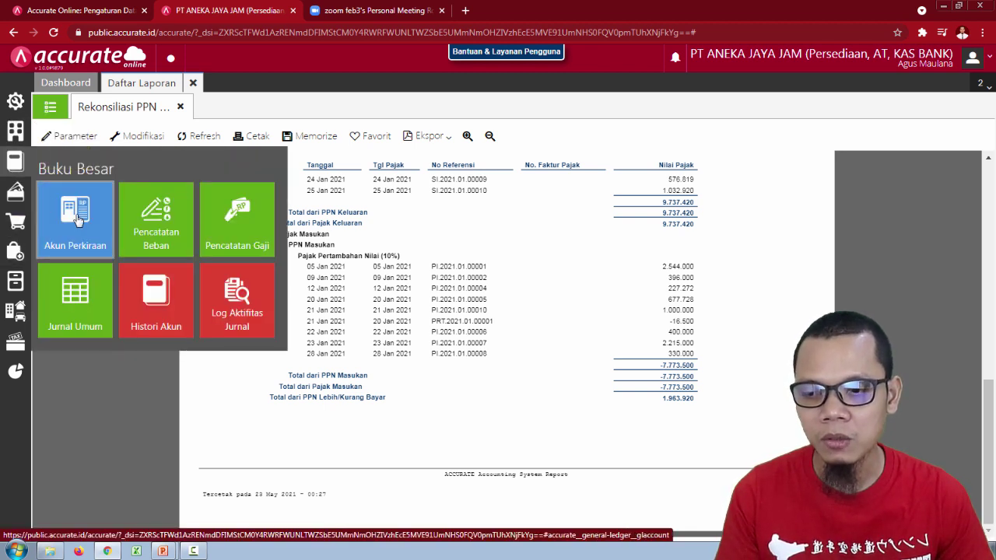
click(75, 323)
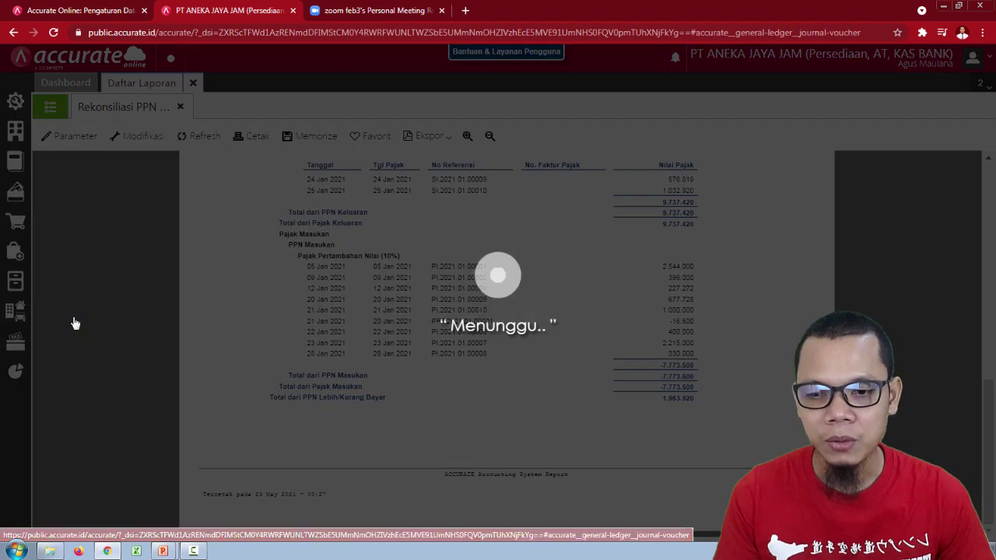
text(31/01/2021)
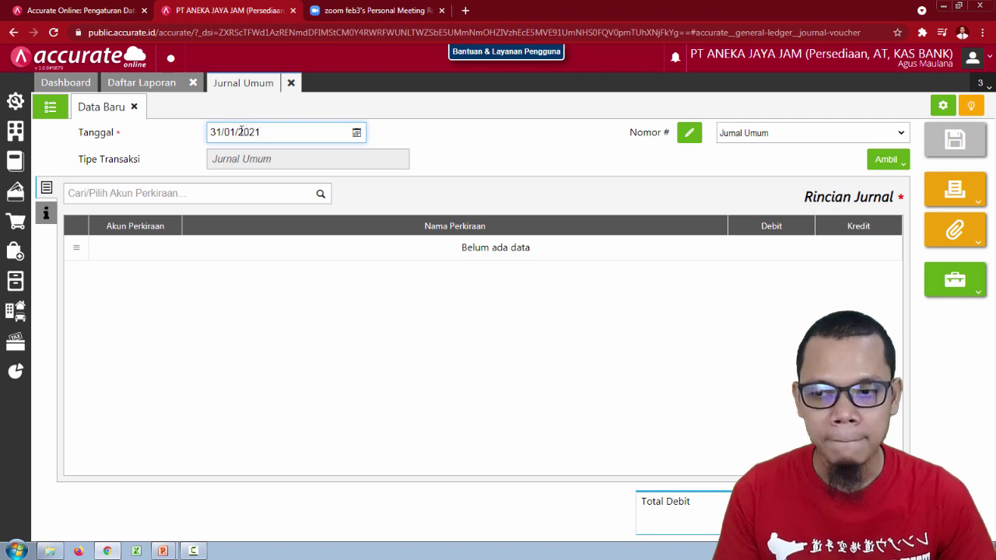
click(321, 198)
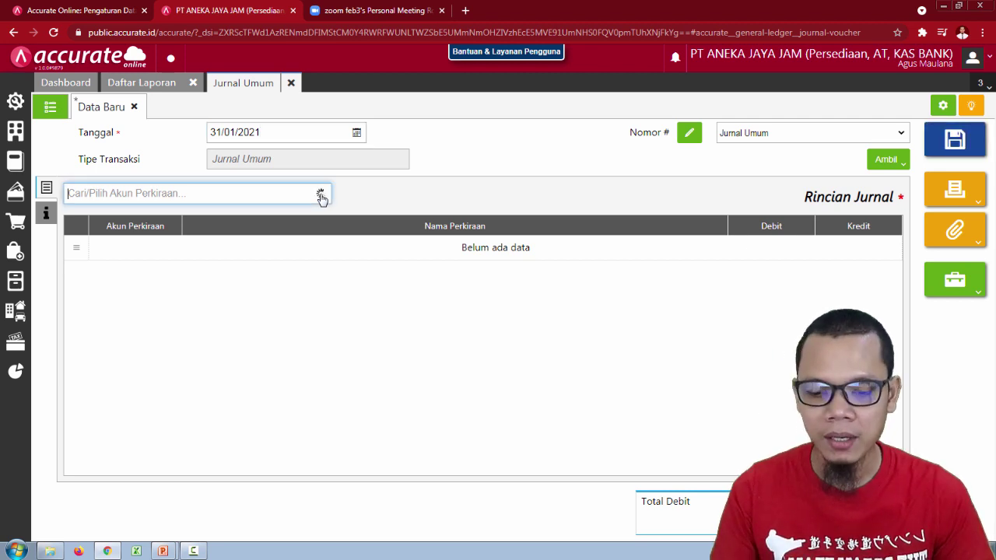
text(PP)
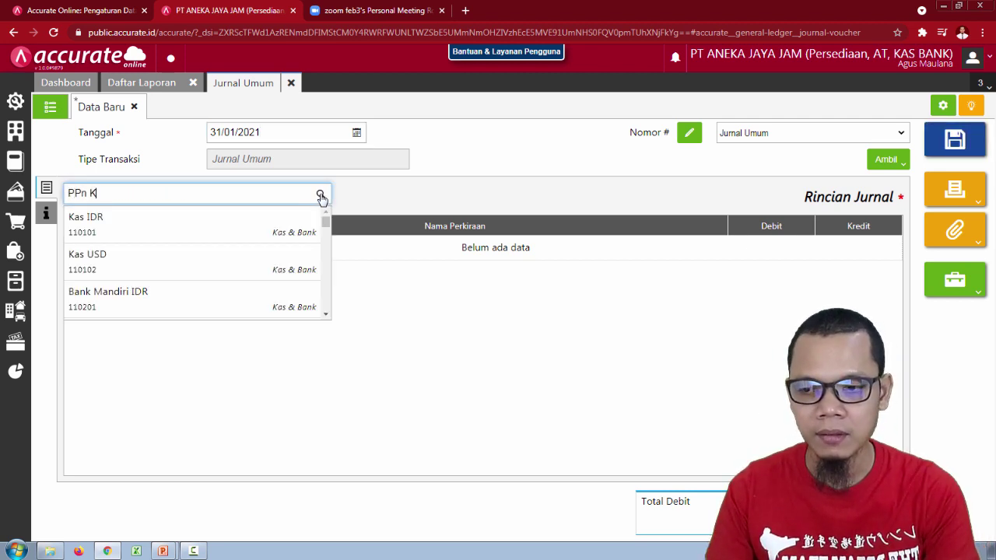
text(n K)
click(255, 224)
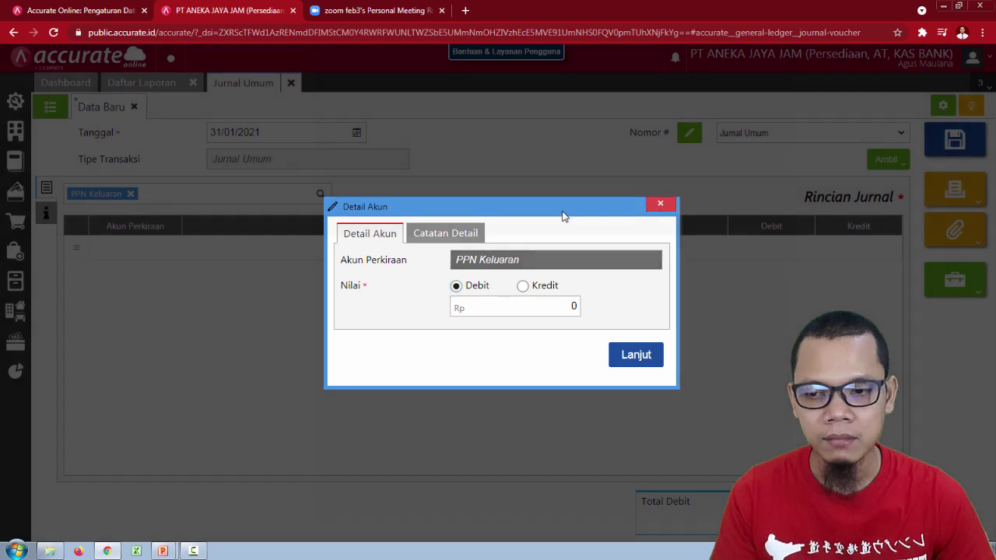
click(659, 207)
Return to the PPN reconciliation report and look up the Total dari Pajak Keluaran amount.
click(162, 92)
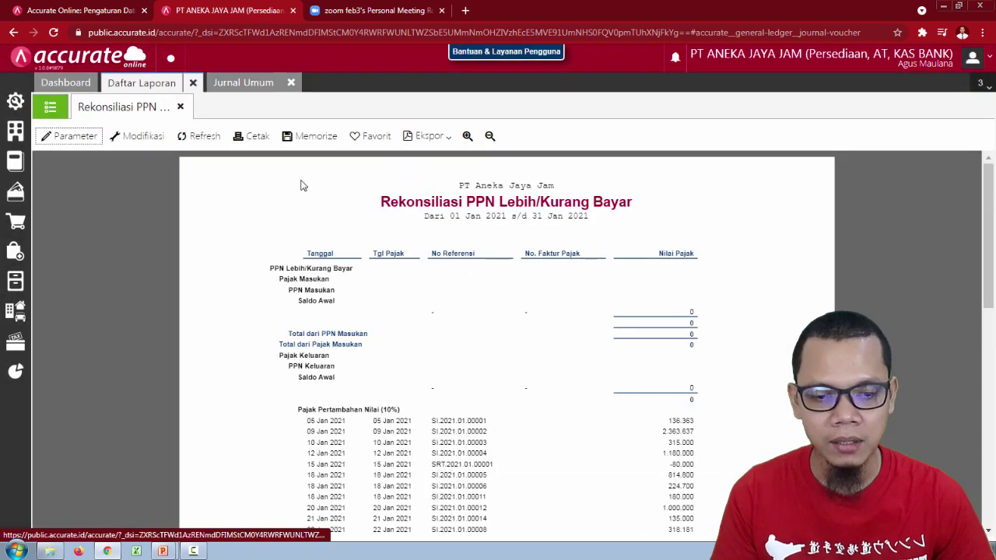
scroll(605, 399, down, 10)
scroll(605, 399, down, 1)
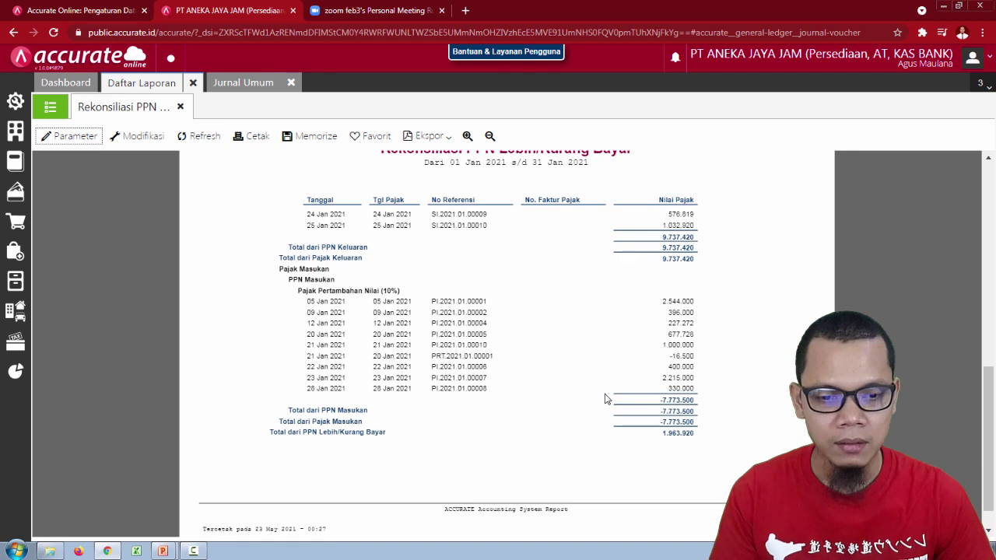
drag(662, 259, 691, 262)
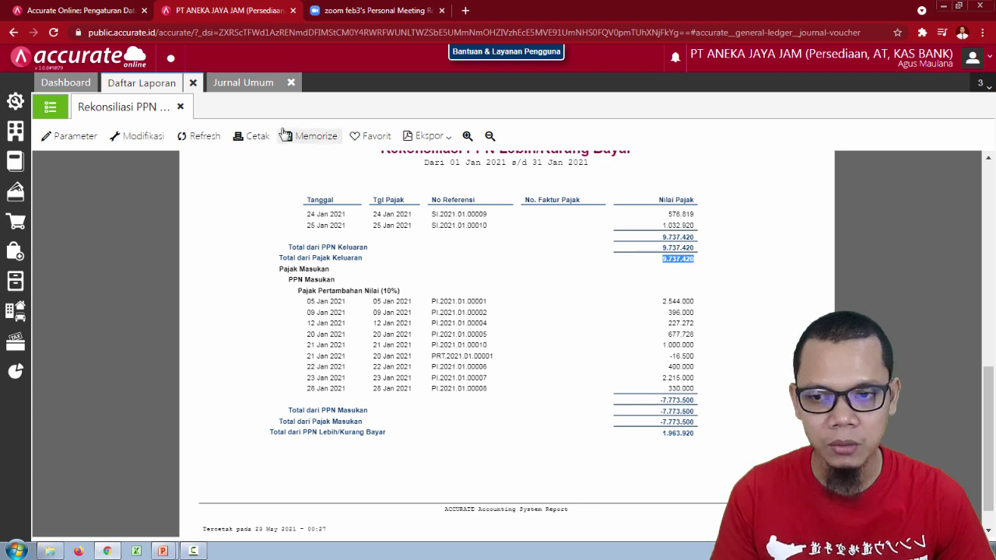
Add the PPN Keluaran account to the journal with a debit of 9.737.420.
click(250, 84)
click(234, 194)
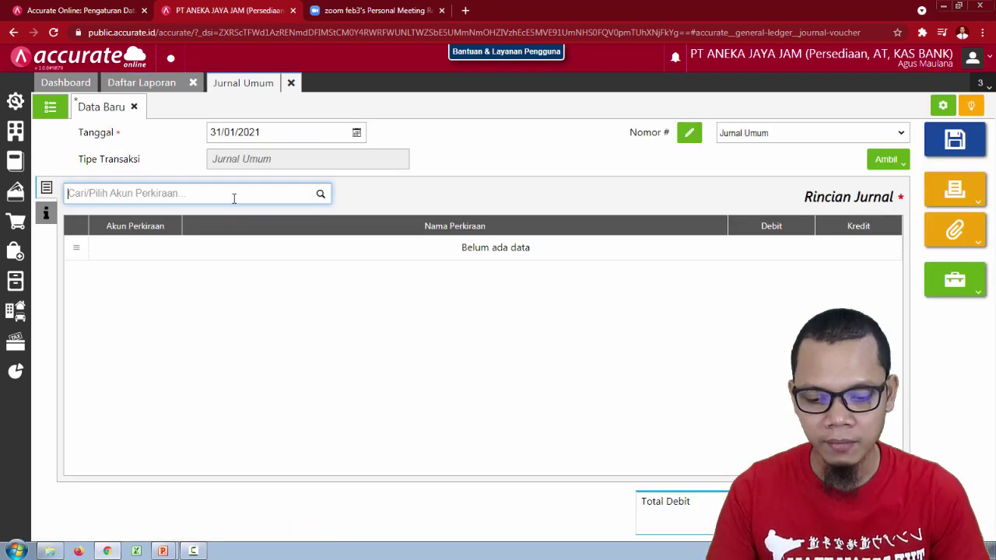
text(ppn kelua)
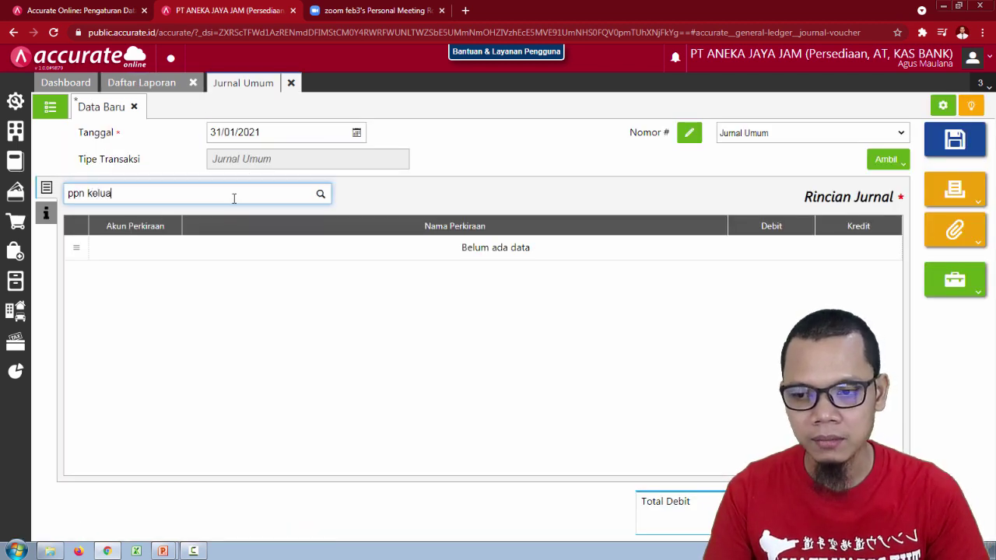
click(218, 235)
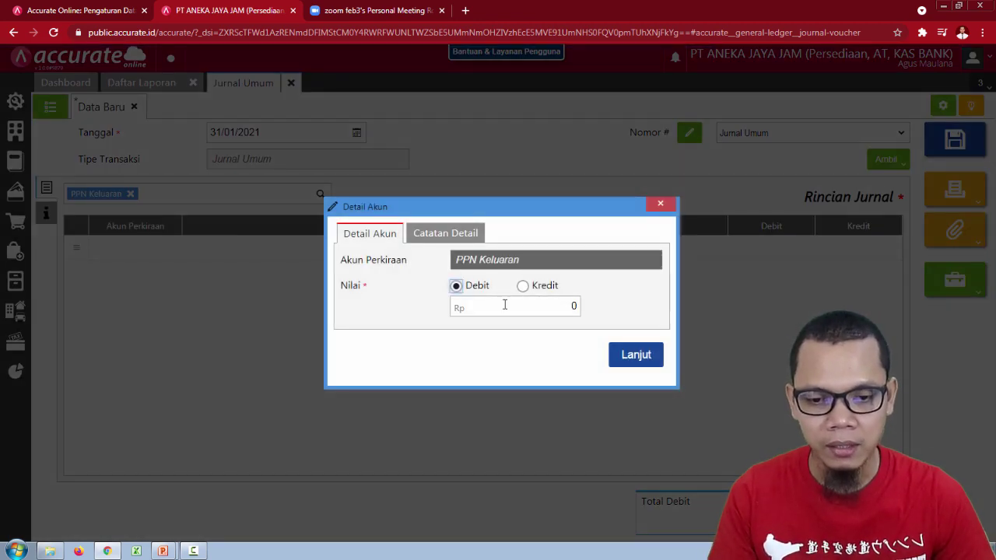
click(505, 309)
text(9737420)
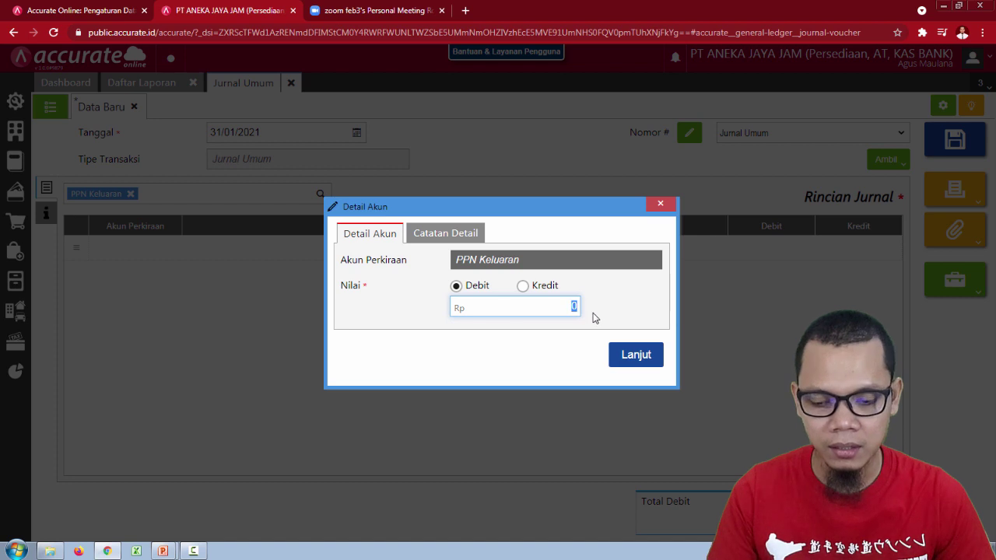
key(BackSpace)
key(ctrl+a)
text(9737420)
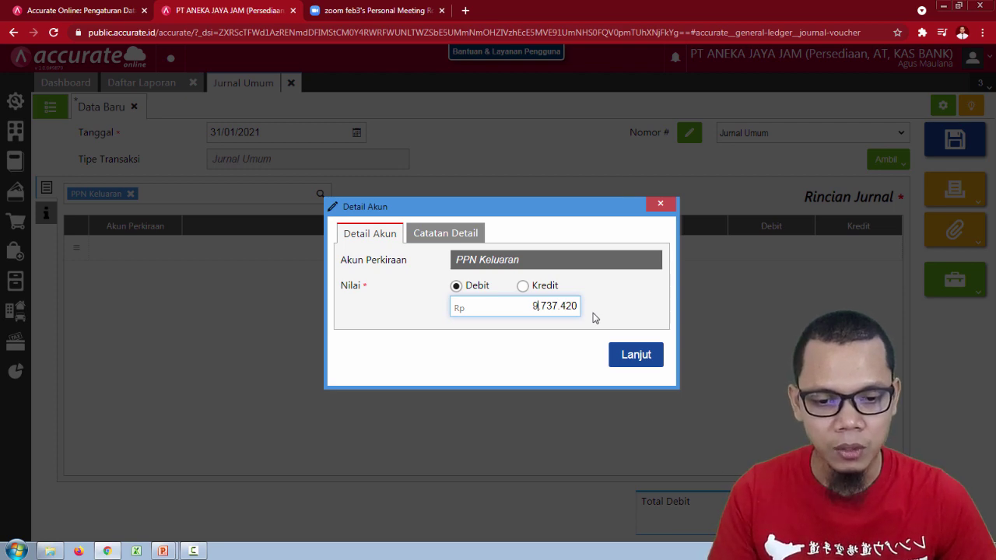
click(637, 359)
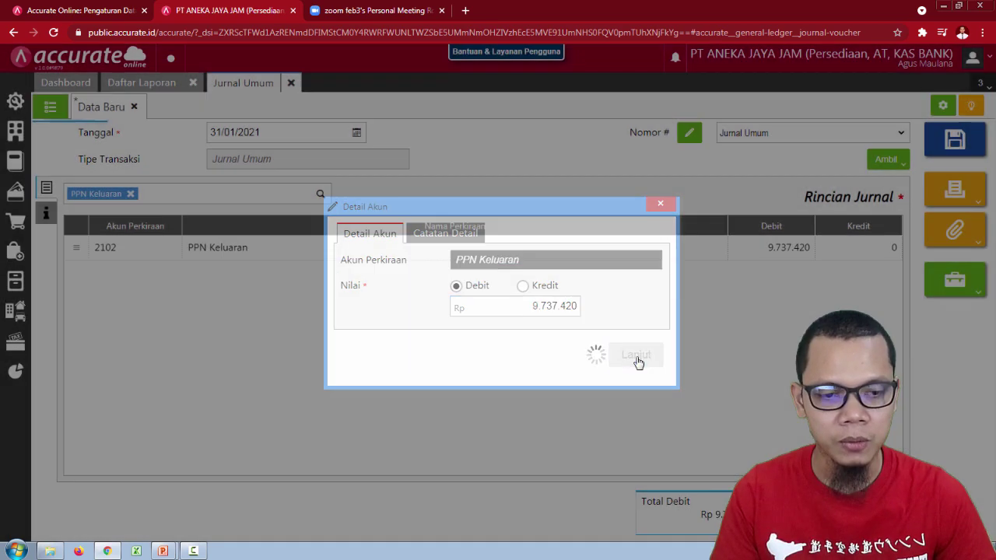
text(pn)
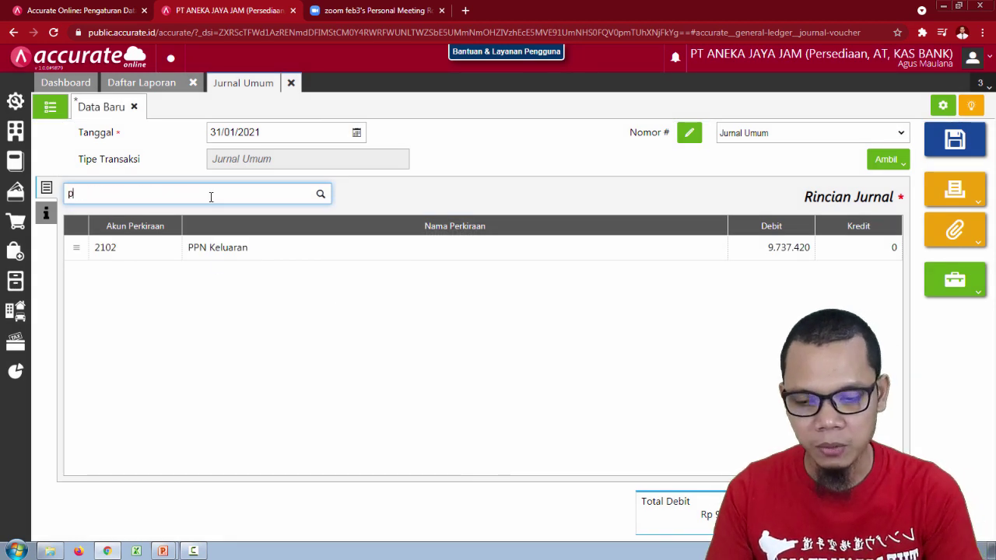
key(BackSpace)
key(BackSpace)
text(ppn)
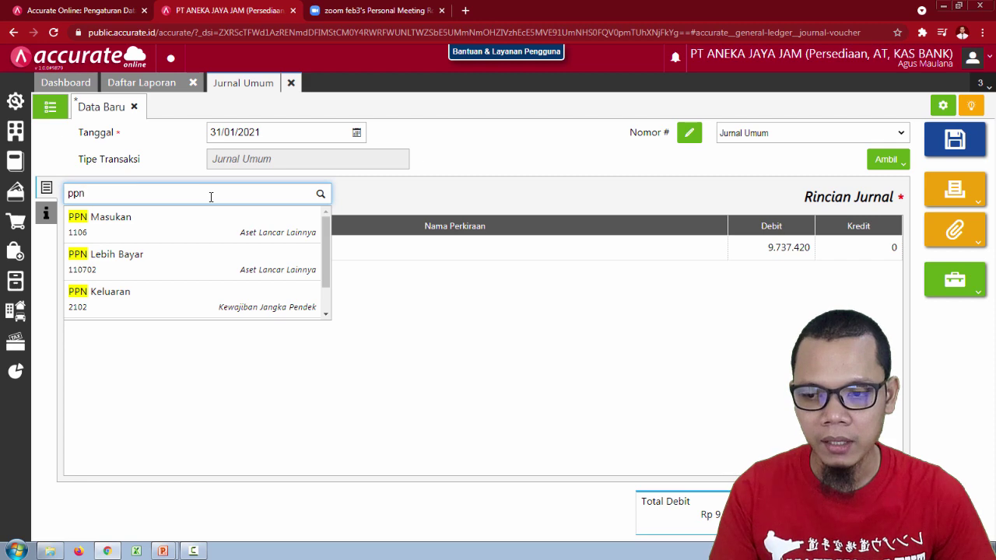
click(204, 231)
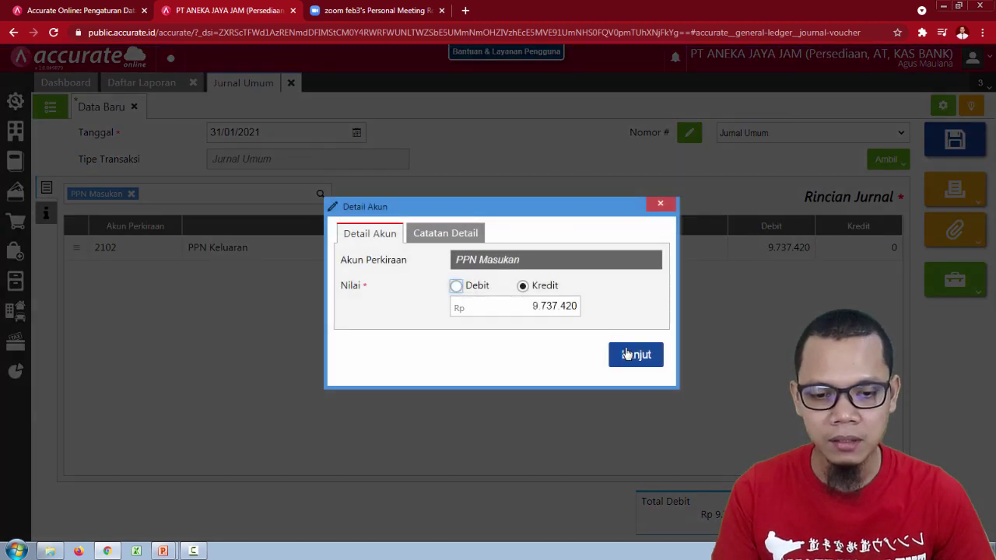
click(658, 204)
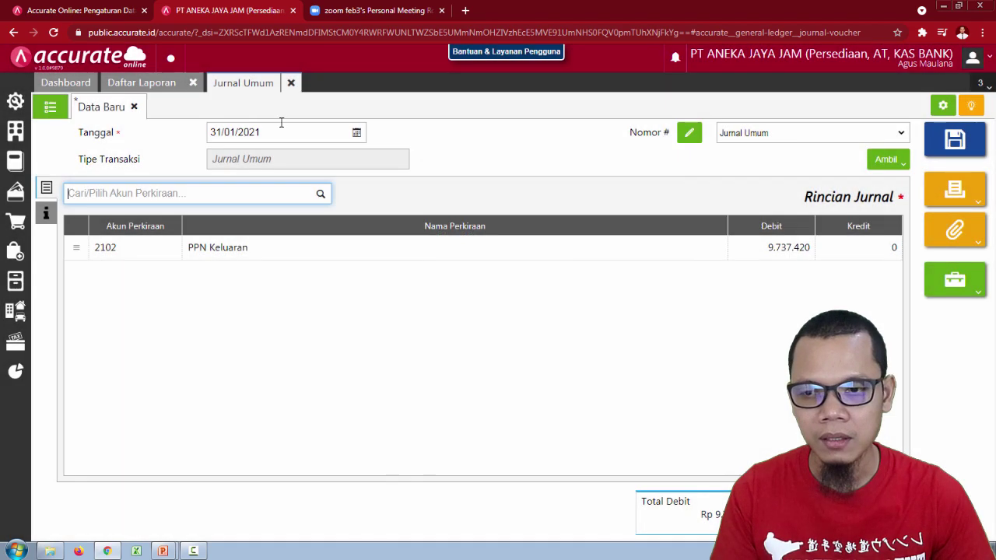
Go back to the PPN reconciliation report and copy the PPN Masukan total.
click(144, 82)
scroll(504, 429, down, 5)
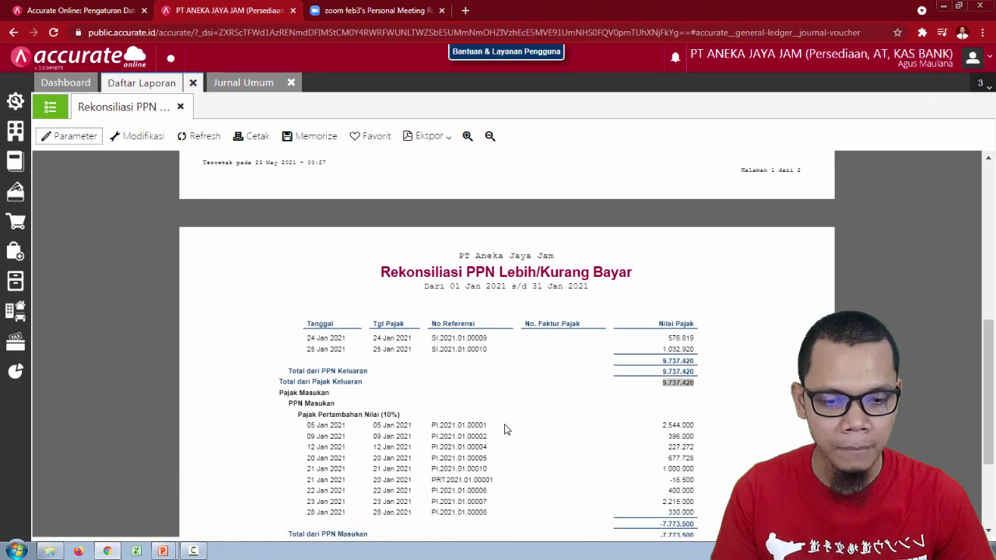
scroll(504, 429, down, 3)
drag(693, 365, 663, 360)
key(ctrl+c)
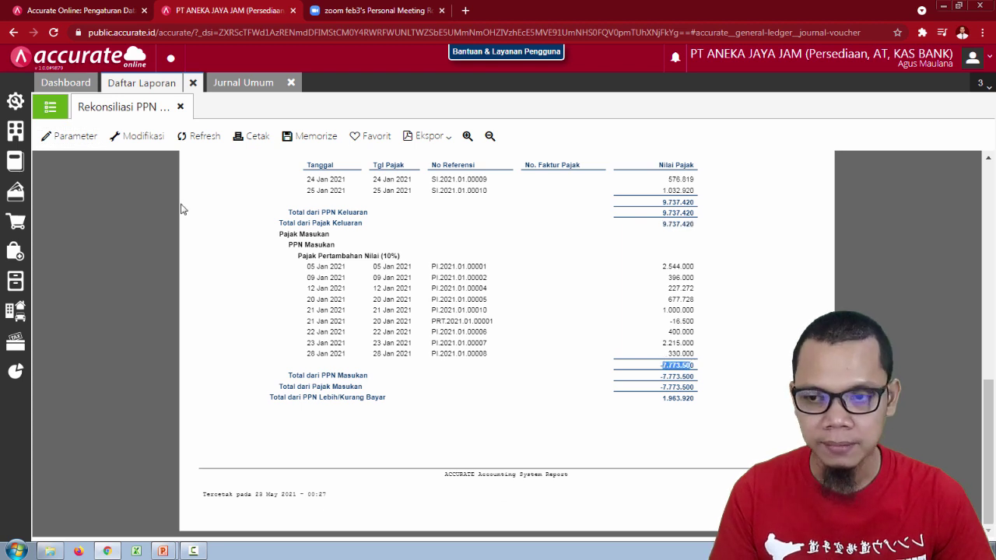
click(229, 90)
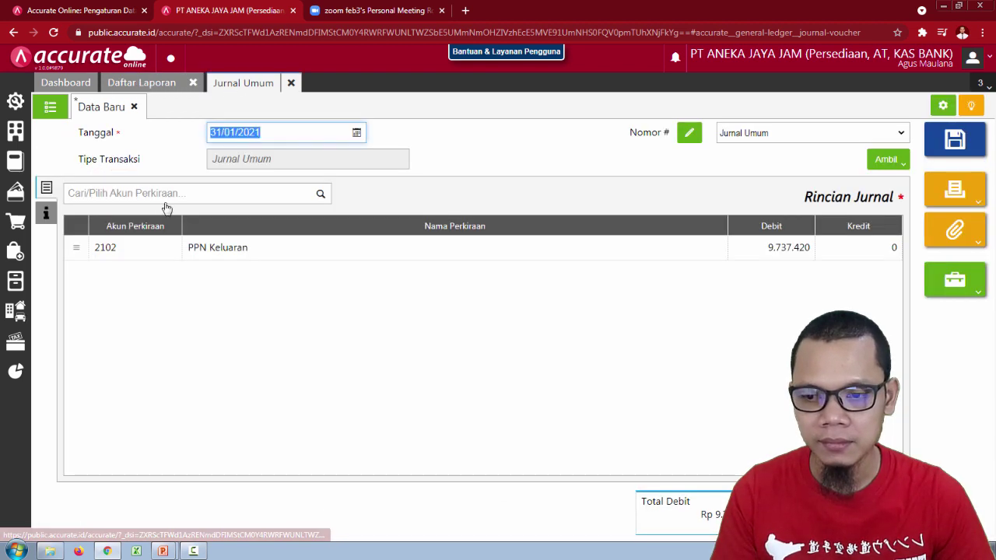
click(207, 198)
text(ppn)
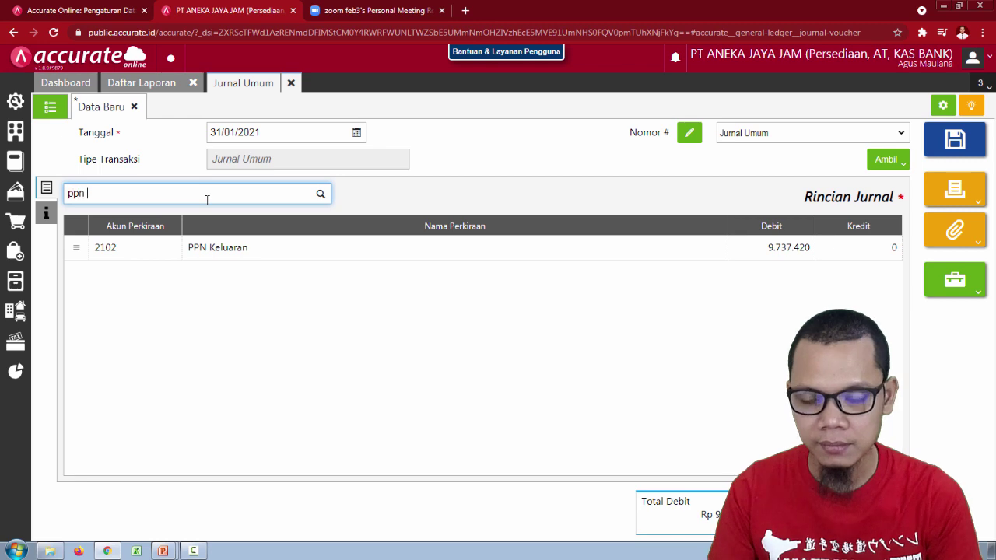
click(201, 243)
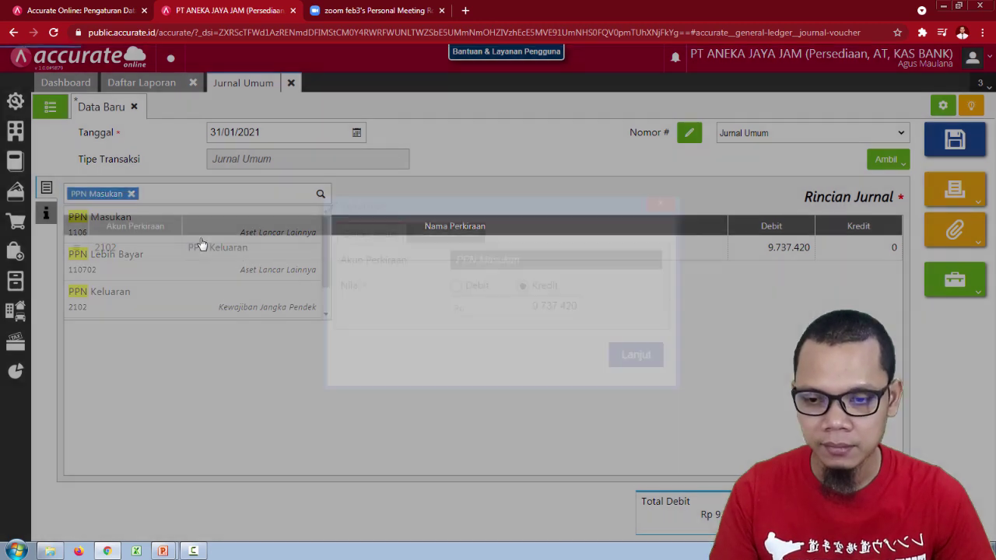
drag(520, 307, 583, 306)
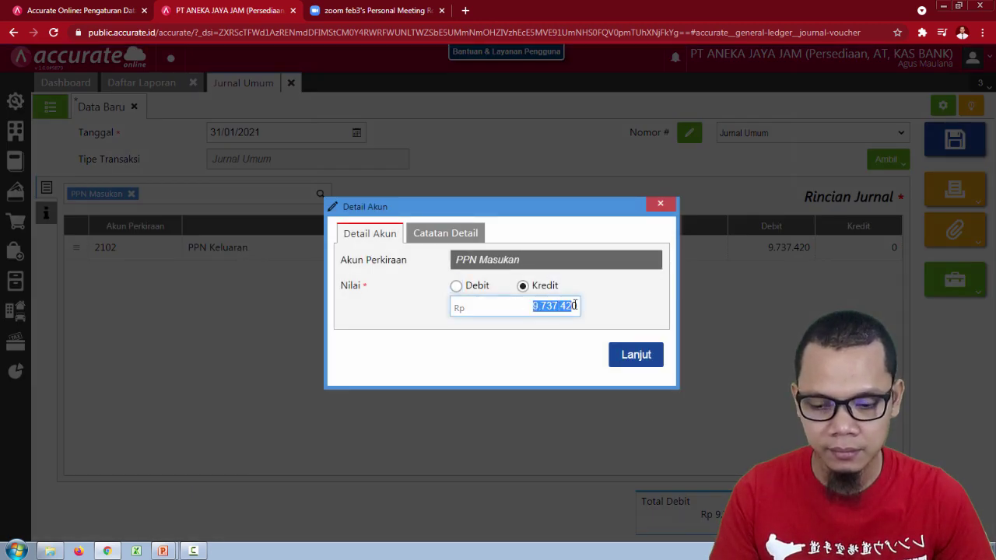
text(777350)
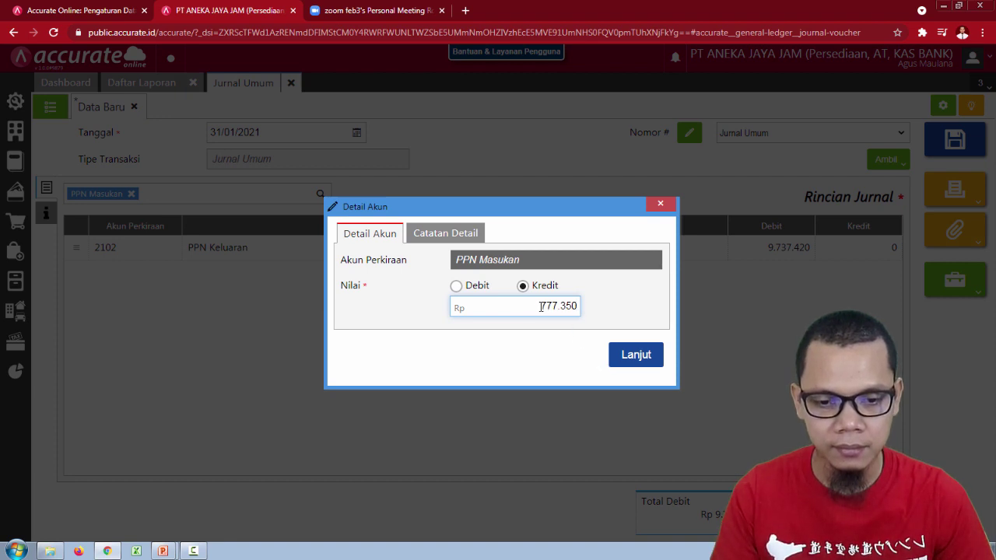
drag(541, 306, 578, 309)
click(594, 309)
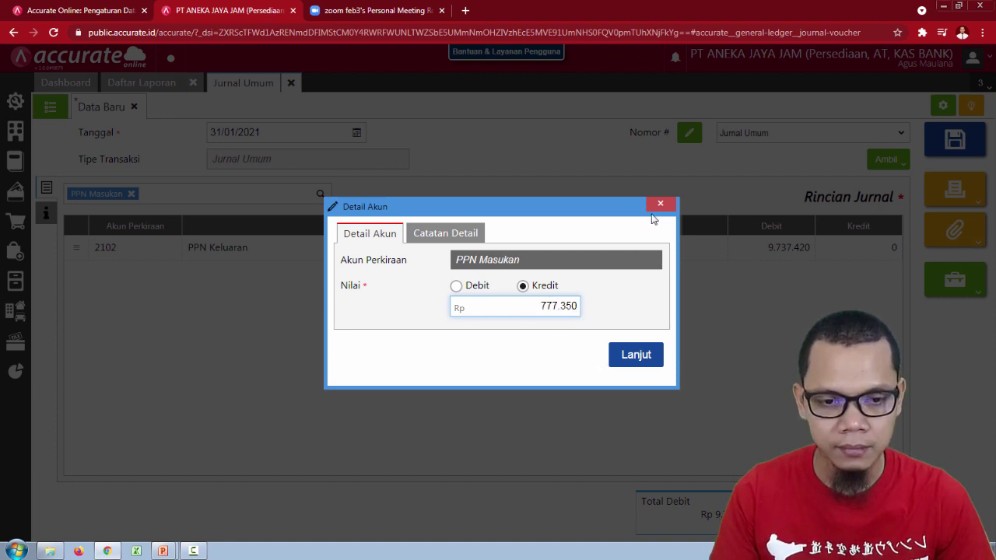
click(660, 204)
Return to the PPN reconciliation report and copy the complete PPN Masukan total without its minus sign.
click(132, 82)
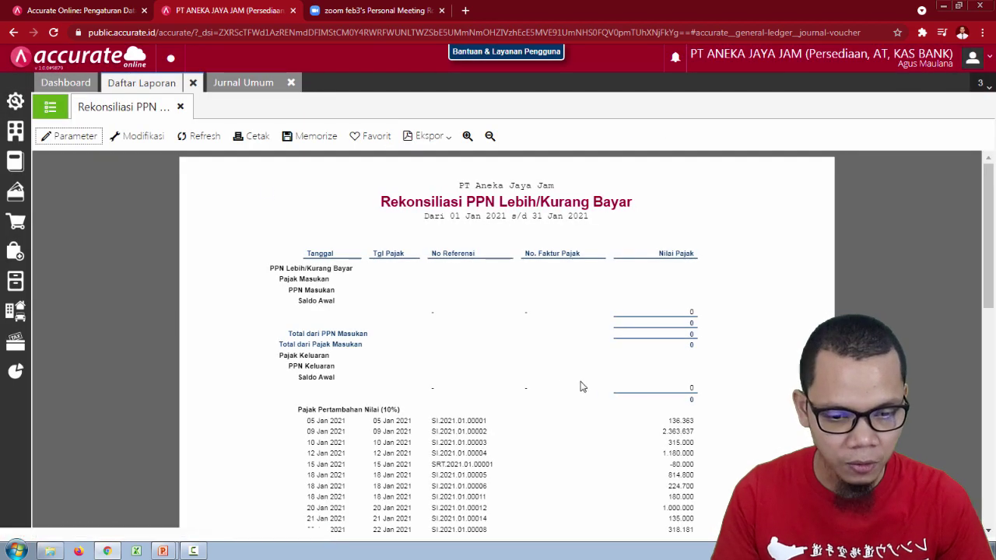
scroll(583, 384, down, 10)
drag(700, 403, 669, 401)
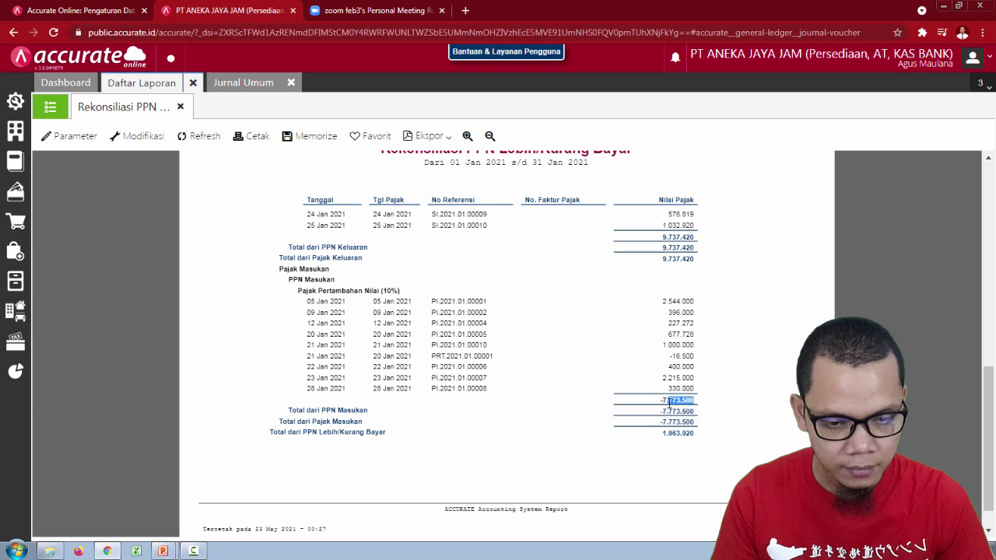
Add the PPN Masukan account to the 31/01/2021 journal with a credit of 7.773.500.
click(243, 82)
click(156, 195)
text(ppn mas)
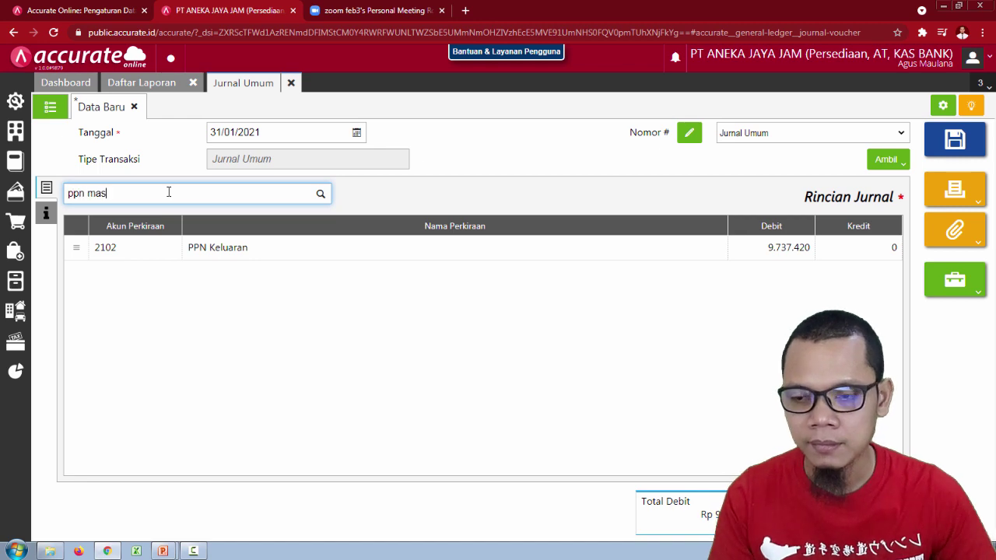
click(232, 238)
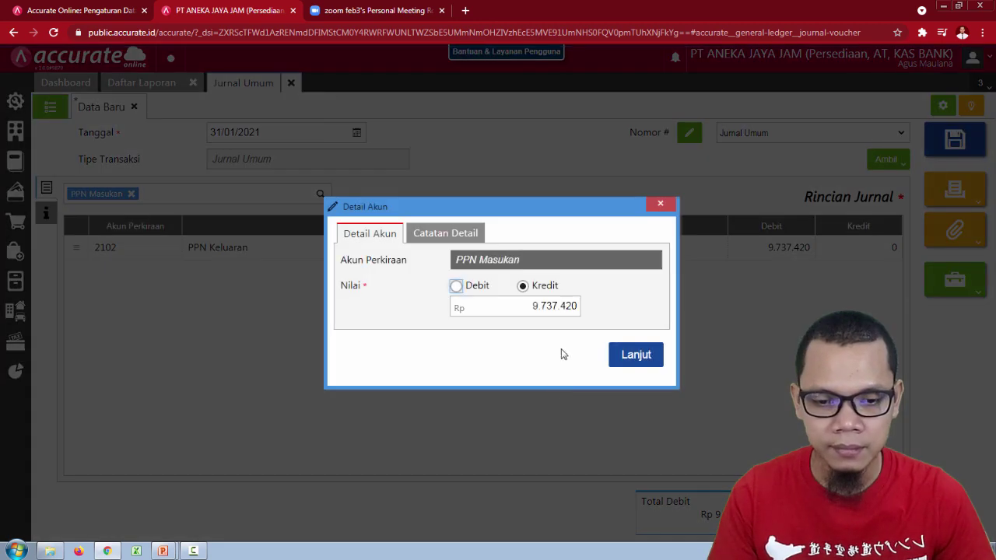
click(530, 311)
drag(530, 311, 593, 320)
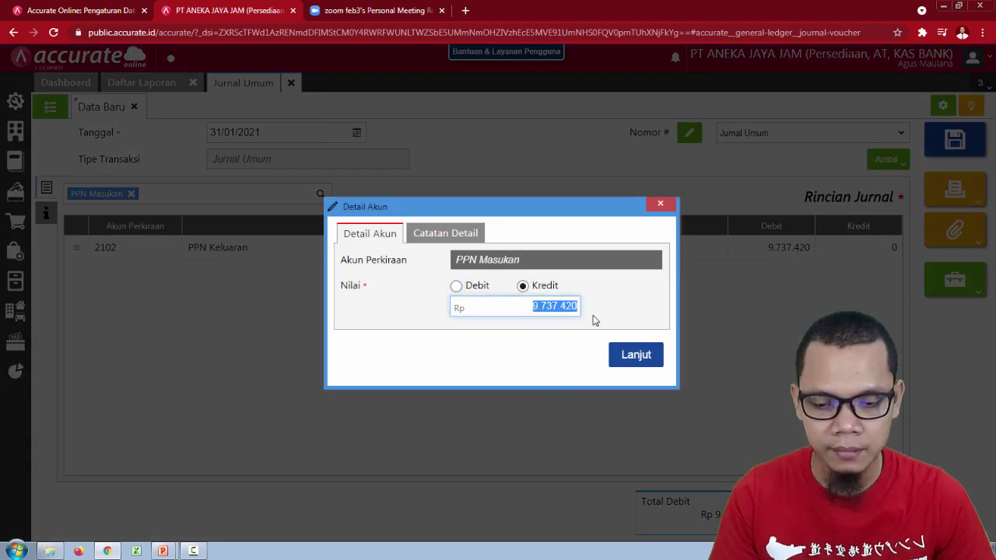
key(ctrl+v)
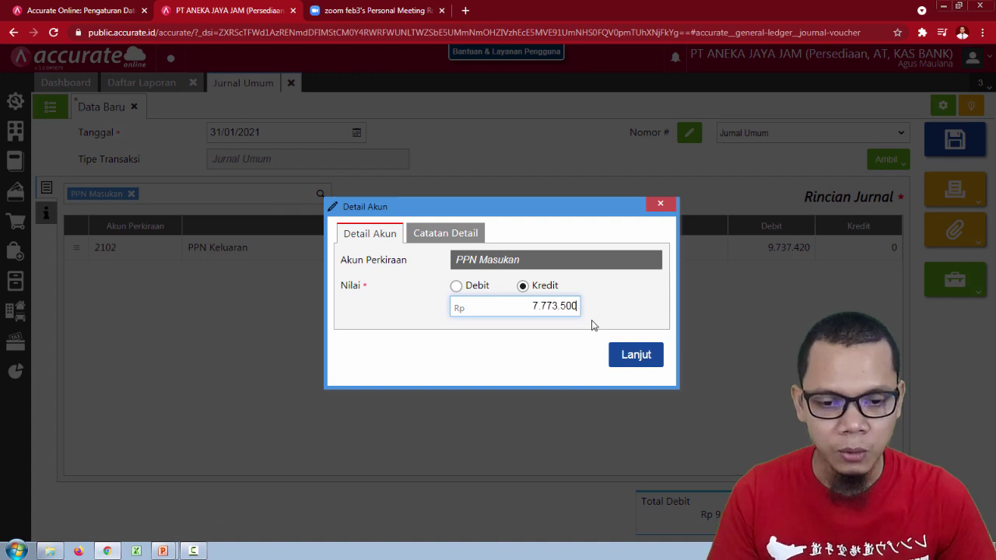
click(634, 357)
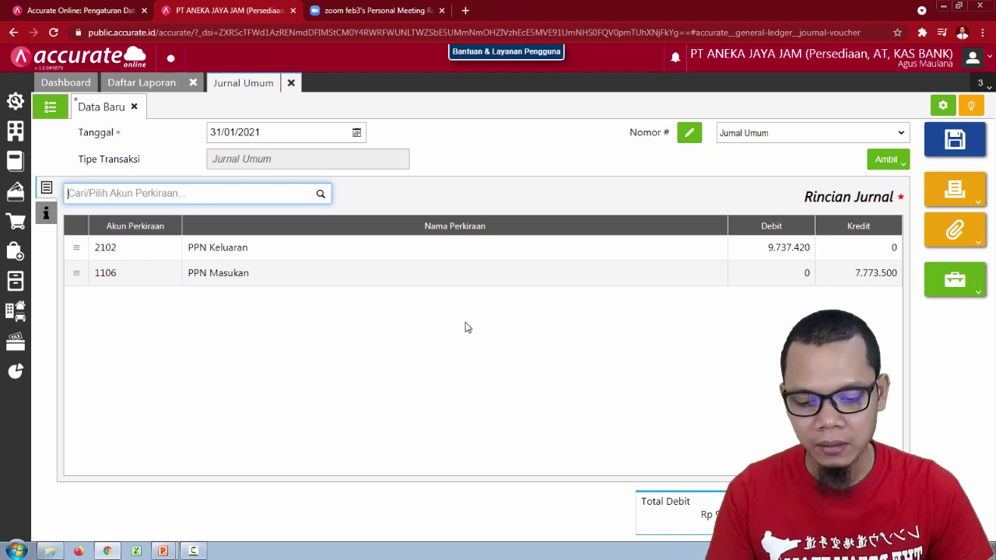
Add the PPN Kurang Bayar account to the journal with a credit of 1.963.920.
text(kurang)
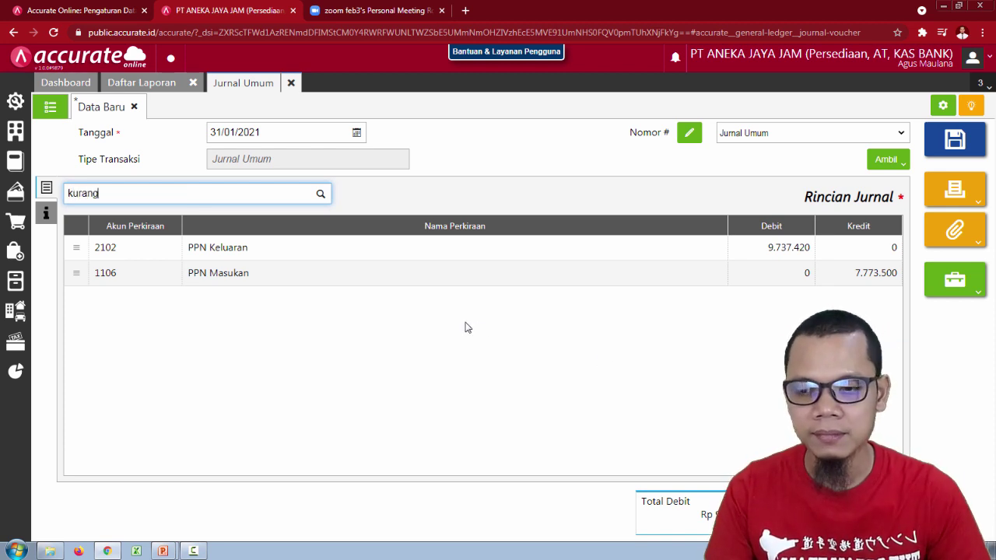
click(267, 229)
click(635, 355)
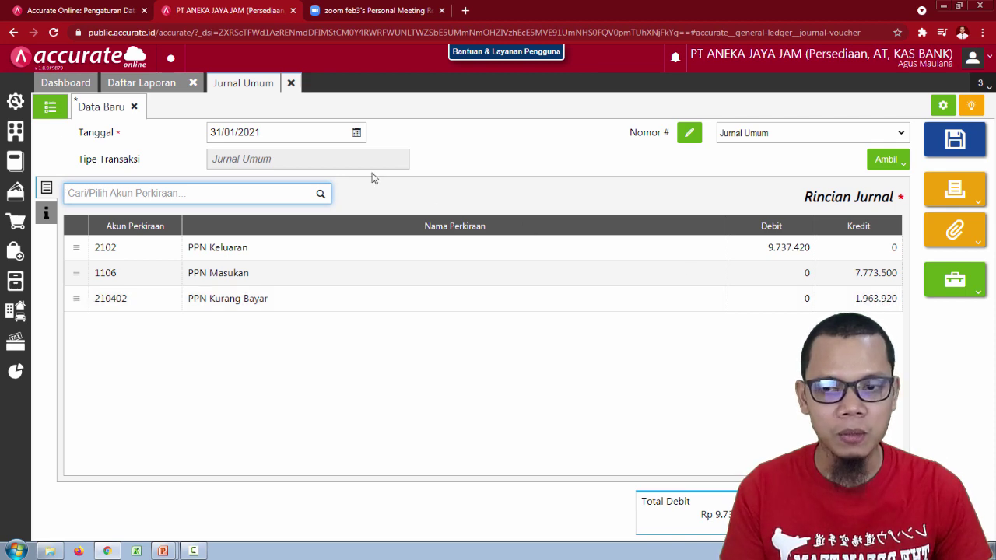
Check the PPN Kurang Bayar amount against the reconciliation report's Total dari PPN Lebih/Kurang Bayar, and save the journal.
click(159, 84)
scroll(669, 501, down, 5)
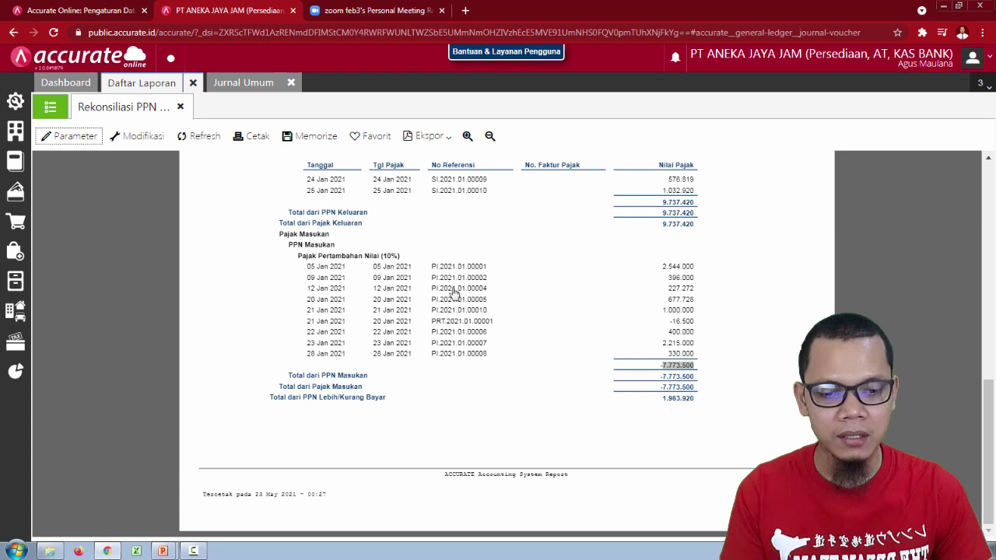
click(237, 87)
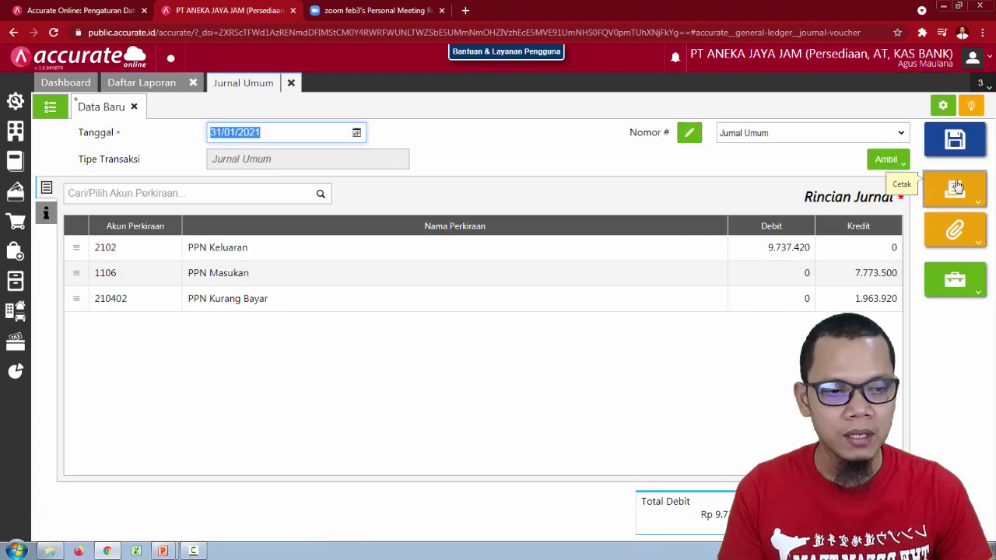
click(962, 148)
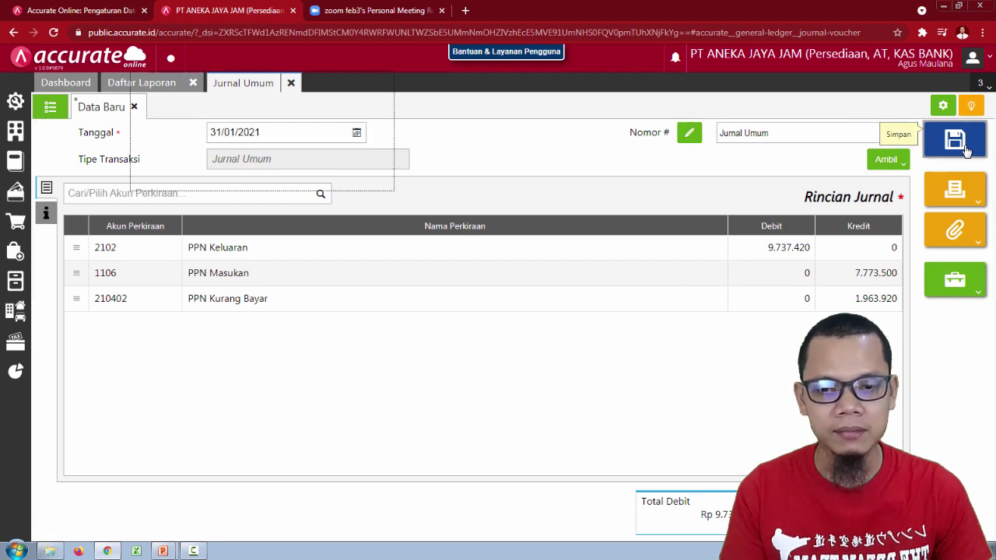
Refresh the PPN reconciliation report, check its final Total dari PPN Lebih/Kurang Bayar, and close the open report and journal pages.
click(117, 84)
scroll(482, 275, down, 10)
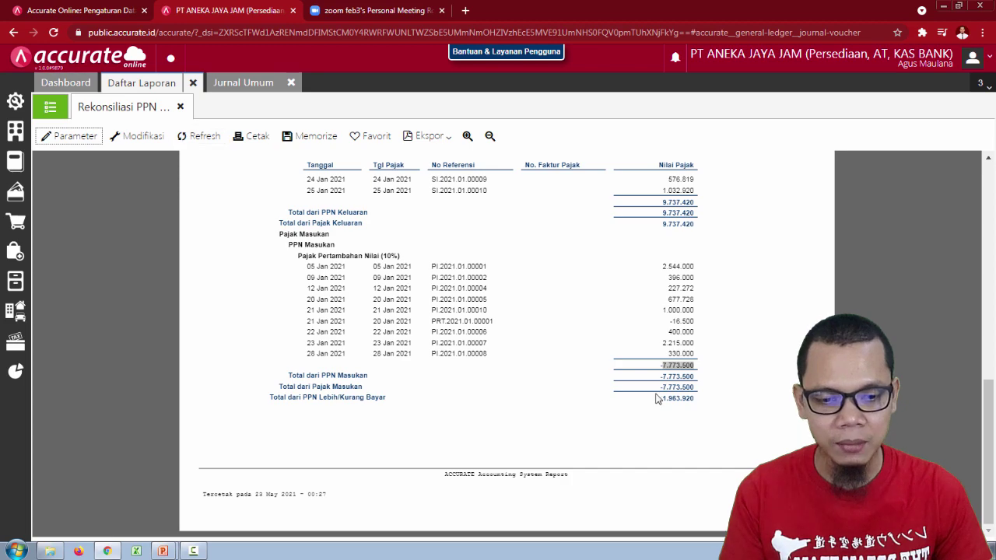
click(213, 141)
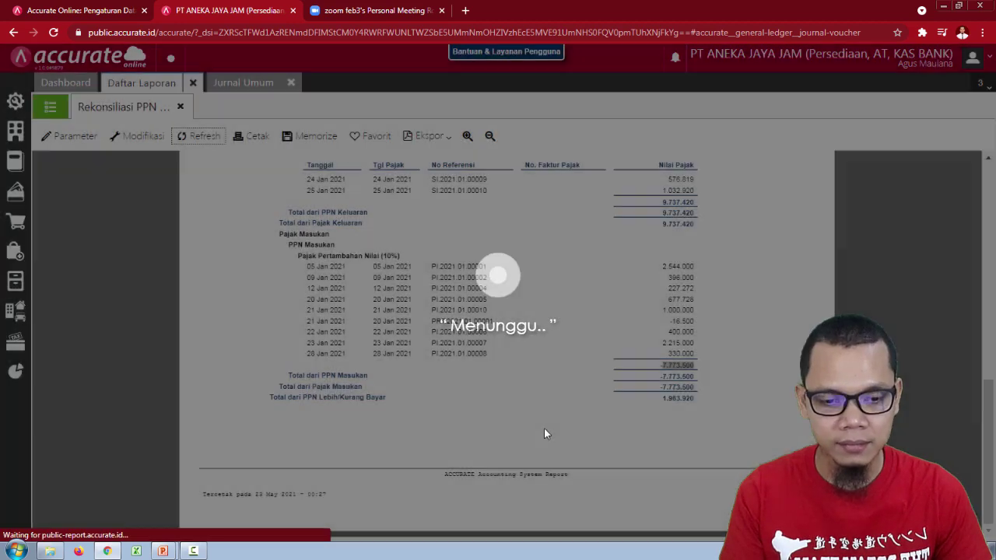
scroll(548, 436, down, 15)
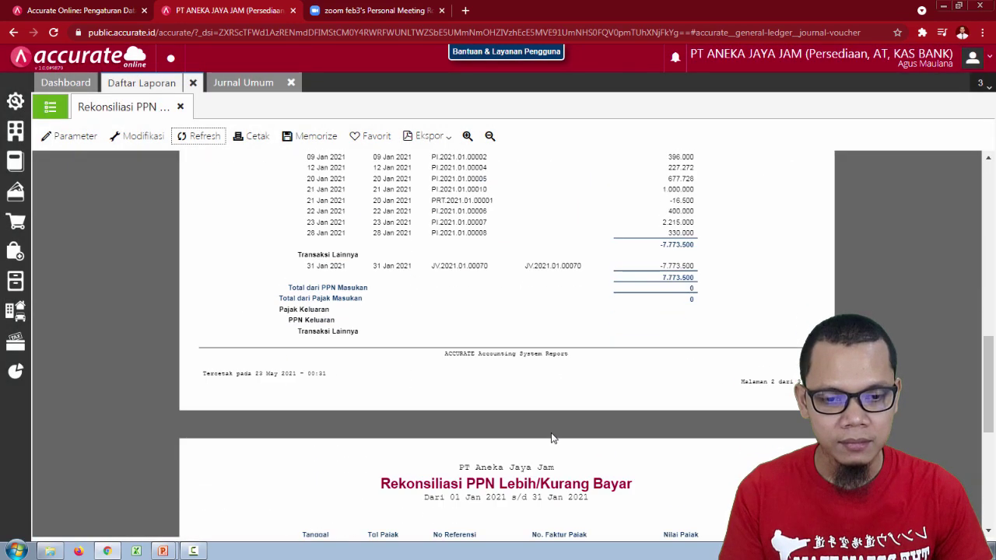
scroll(668, 319, down, 5)
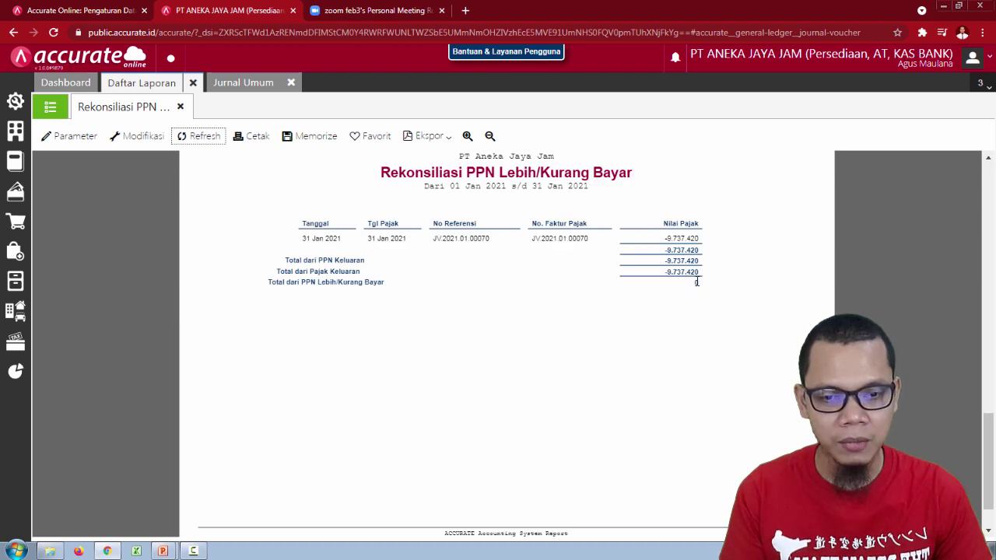
click(191, 83)
click(189, 83)
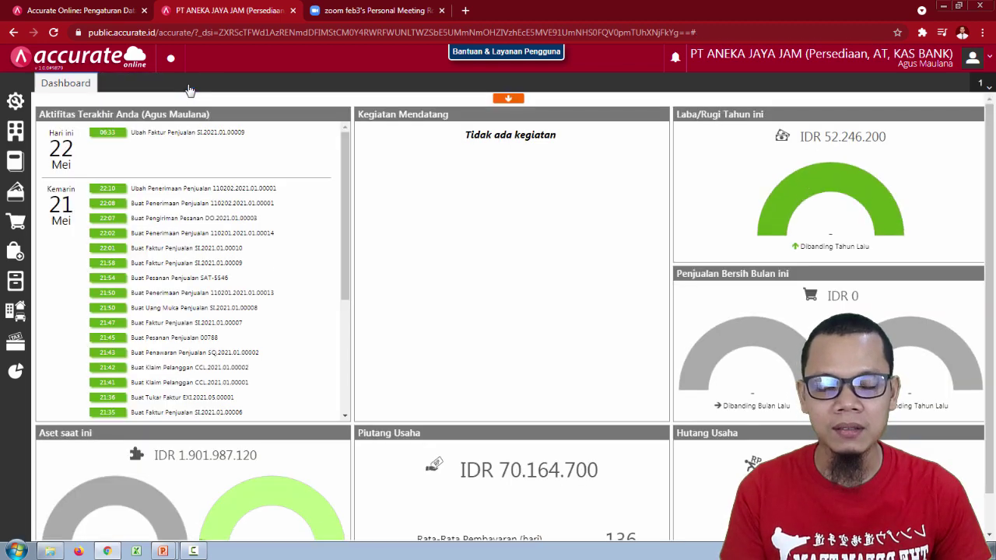